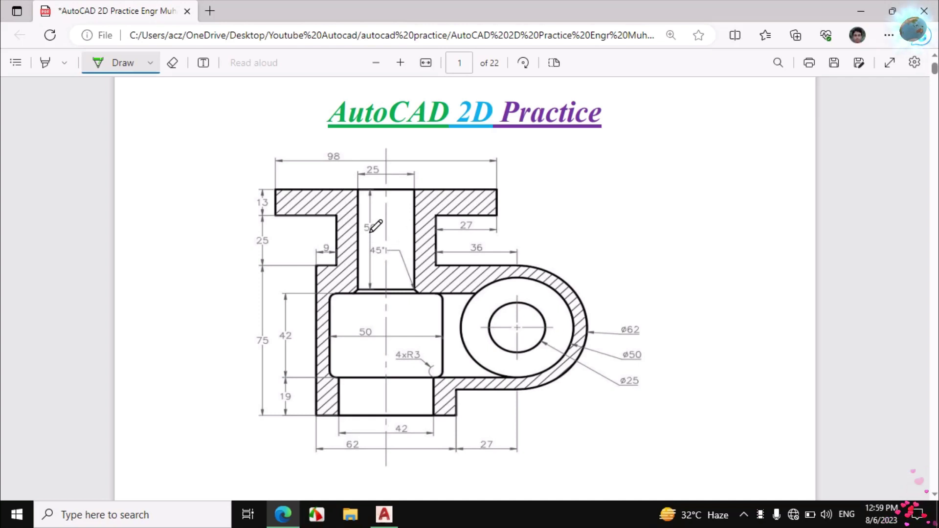
Step: Highlight the flange's top edge and its 98 dimension on the reference PDF, and draw that edge in AutoCAD as a 98-unit horizontal line
{"action": "left_click_drag", "start_coordinate": [273, 189], "coordinate": [486, 191]}
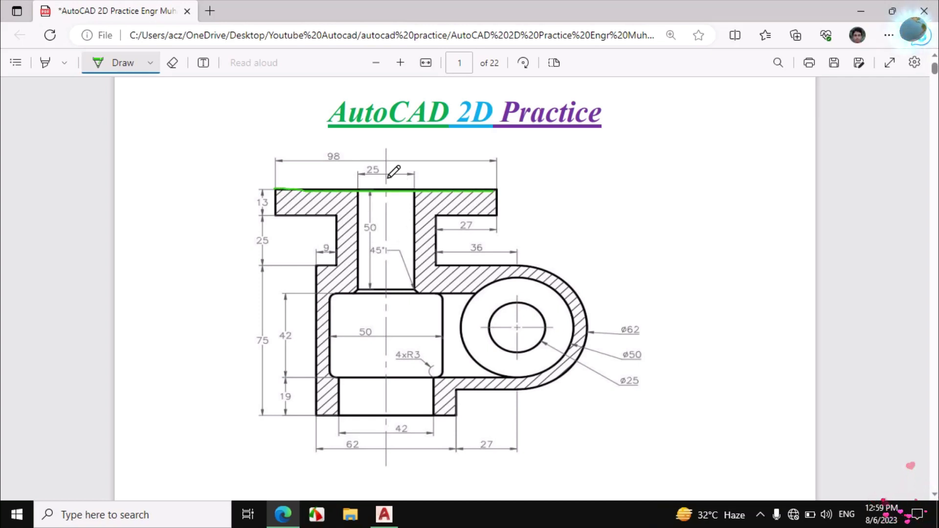
{"action": "mouse_move", "coordinate": [333, 144]}
{"action": "left_mouse_down"}
{"action": "mouse_move", "coordinate": [346, 168]}
{"action": "mouse_move", "coordinate": [338, 146]}
{"action": "left_mouse_up"}
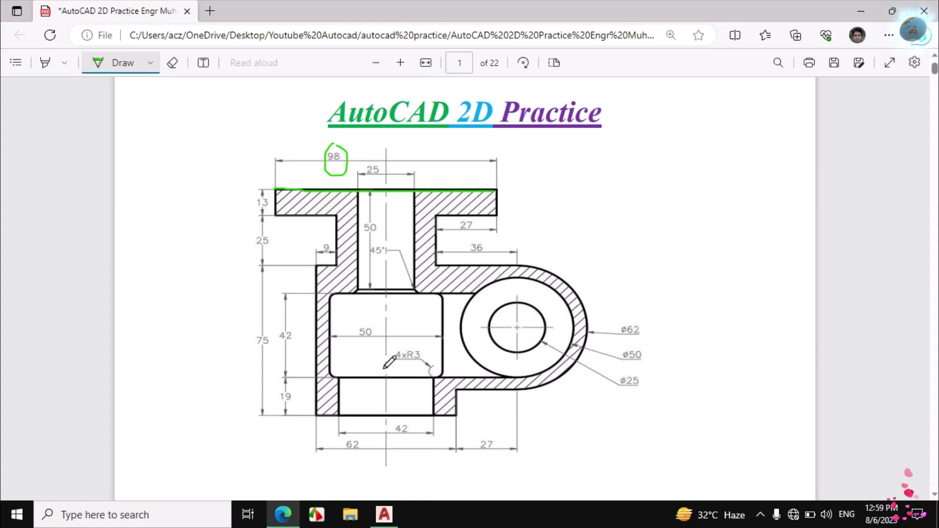
{"action": "left_click", "coordinate": [384, 514]}
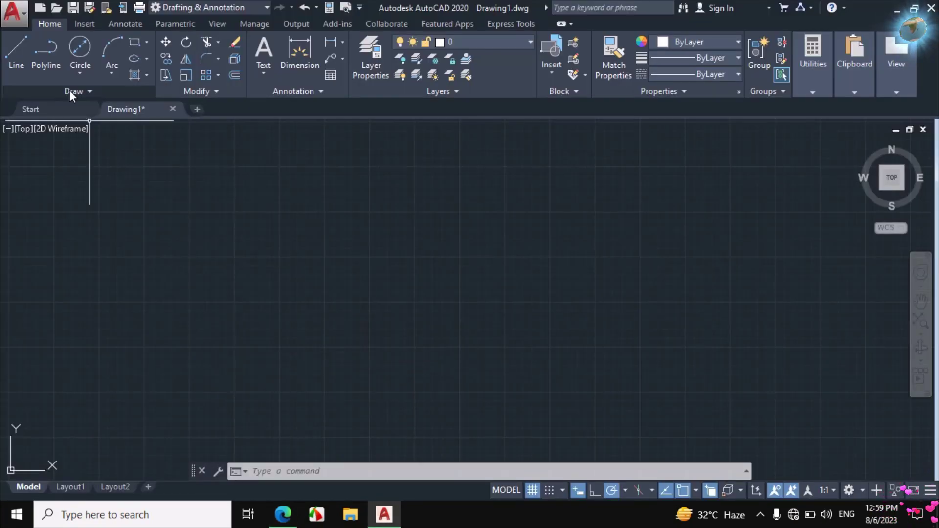
{"action": "left_click", "coordinate": [17, 51]}
{"action": "left_click", "coordinate": [285, 238]}
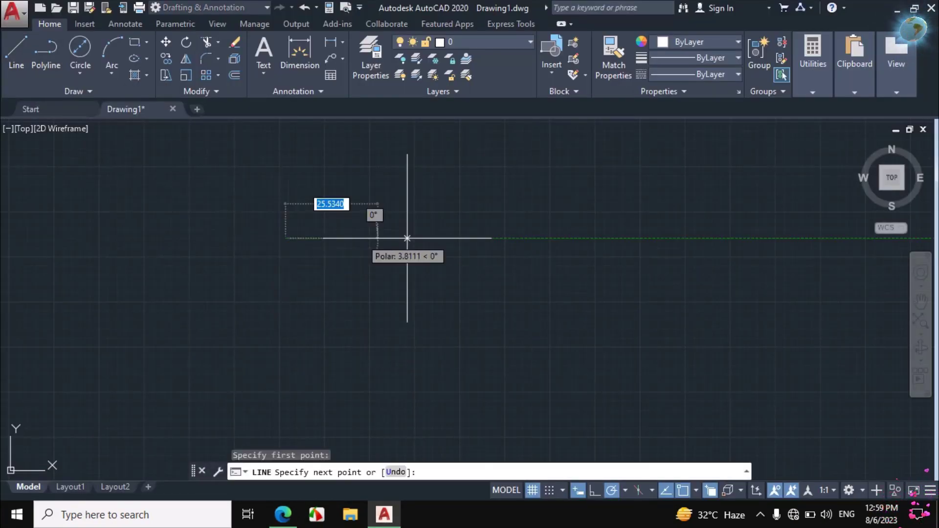
{"action": "type", "text": "98"}
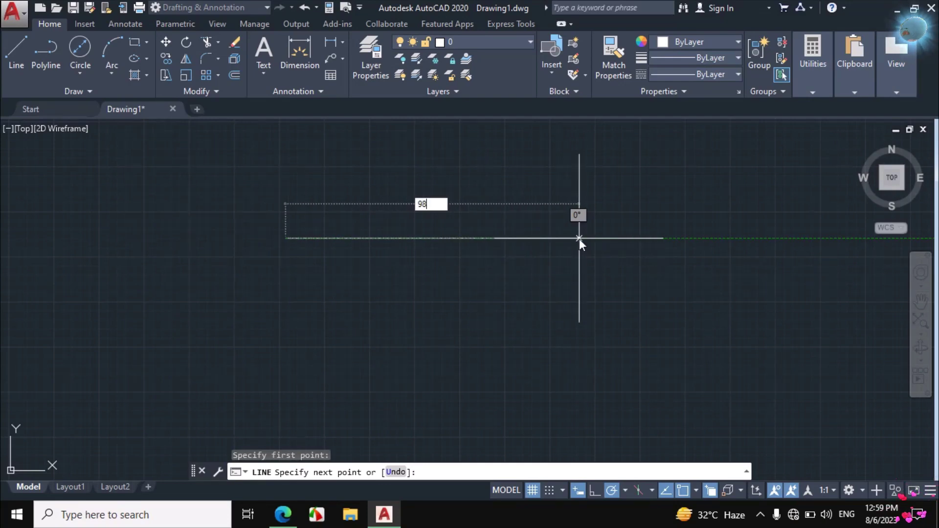
{"action": "key", "text": "Return"}
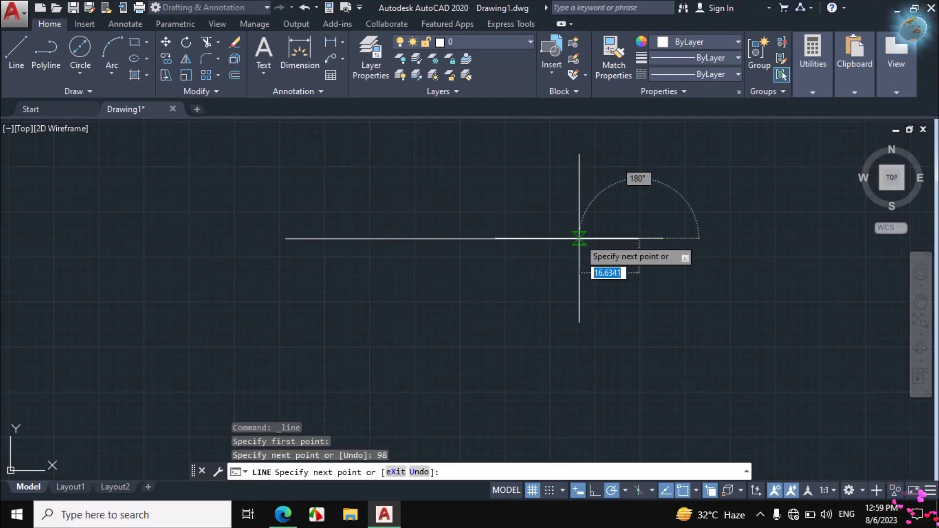
Step: Mark the flange's right edge and 13 dimension on the reference PDF, and continue the AutoCAD outline 13 units straight down
{"action": "left_click", "coordinate": [282, 513]}
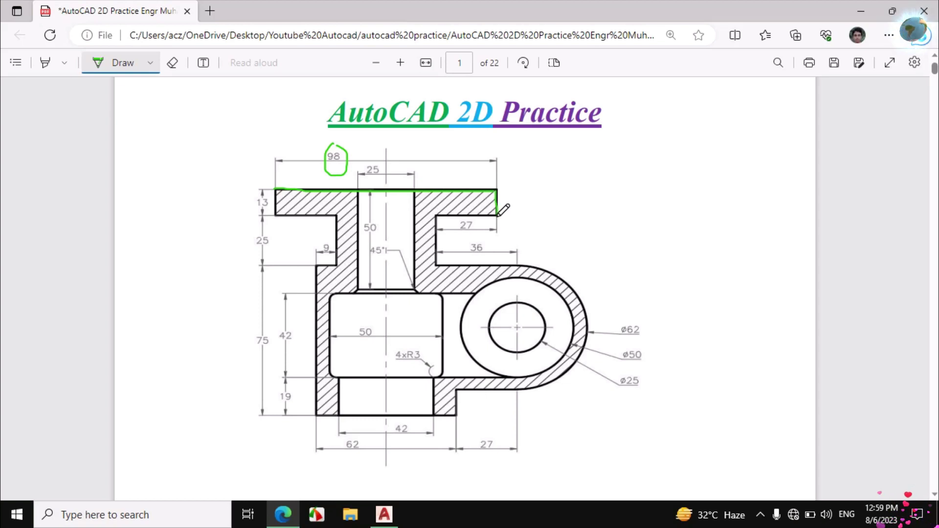
{"action": "left_click_drag", "start_coordinate": [264, 193], "coordinate": [264, 213]}
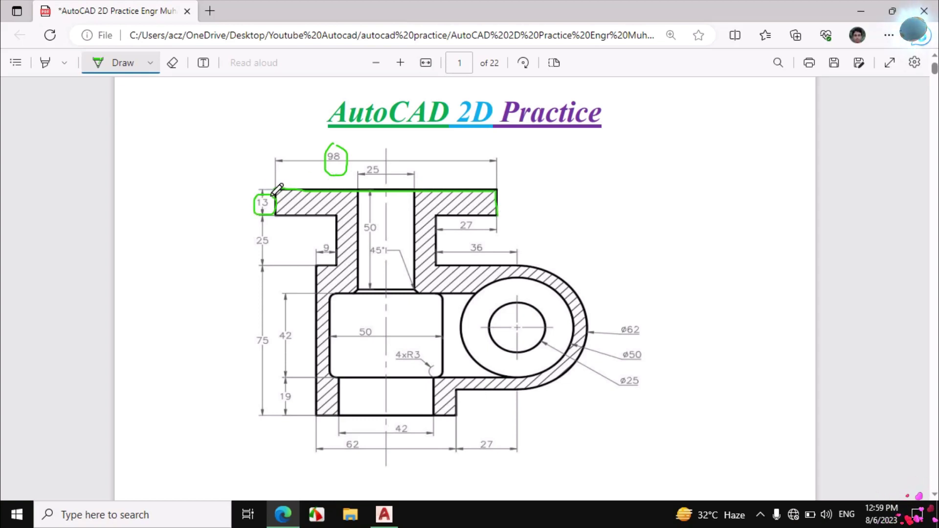
{"action": "left_click", "coordinate": [384, 514]}
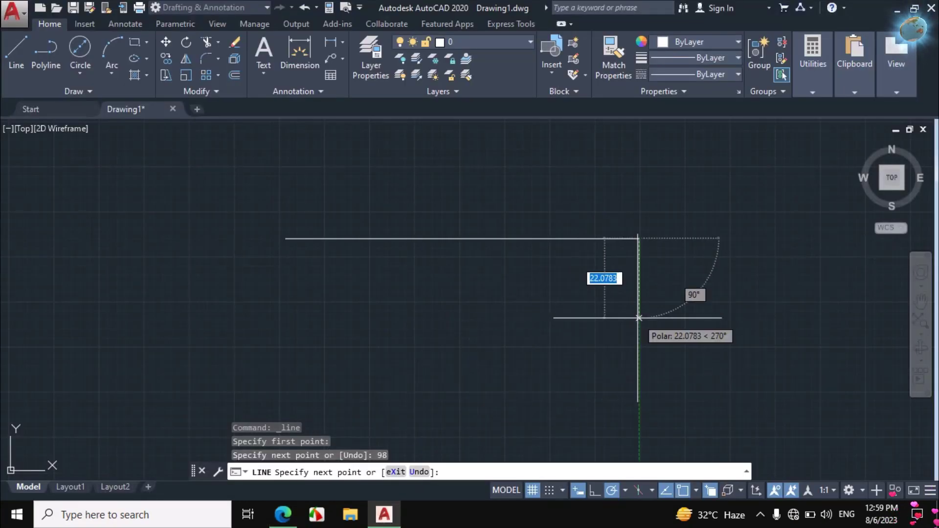
{"action": "type", "text": "13"}
{"action": "key", "text": "Return"}
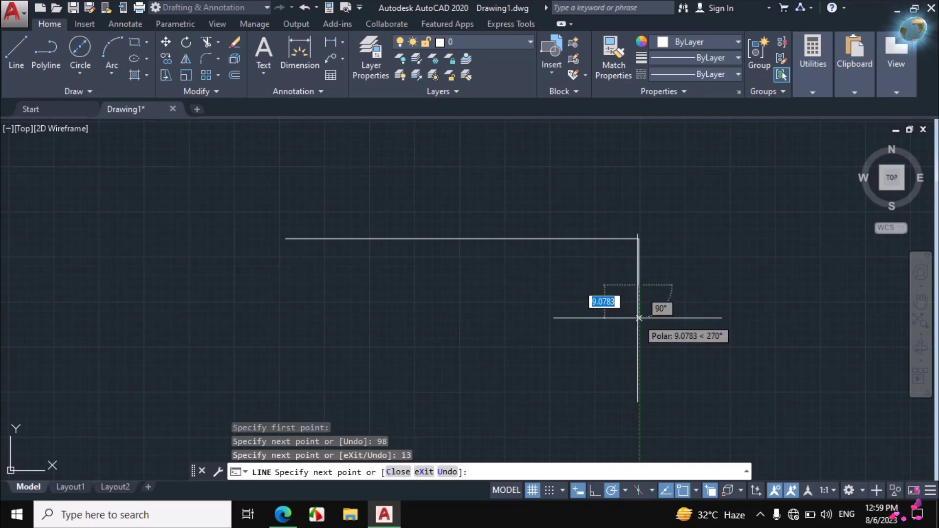
Step: Trace the flange's lower right edge on the reference PDF, and continue the AutoCAD outline 27 units to the left
{"action": "left_click", "coordinate": [285, 514]}
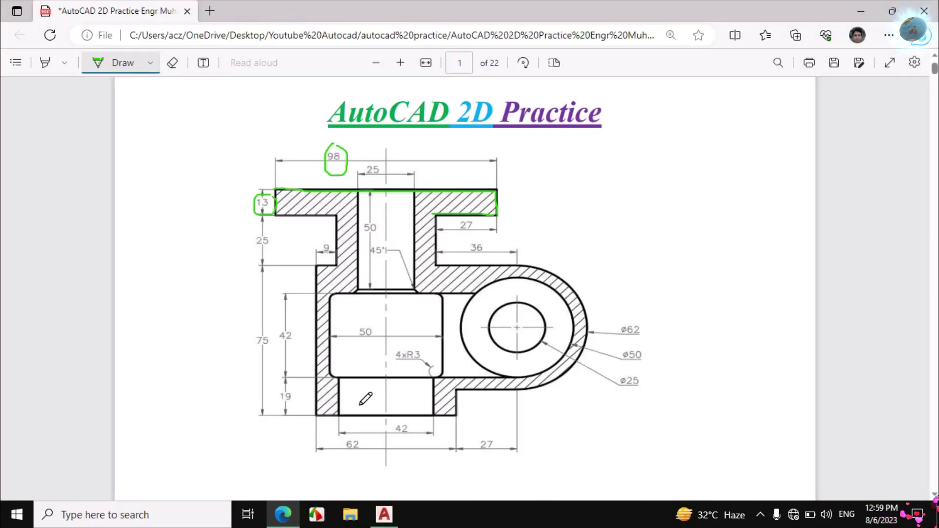
{"action": "left_click", "coordinate": [384, 514]}
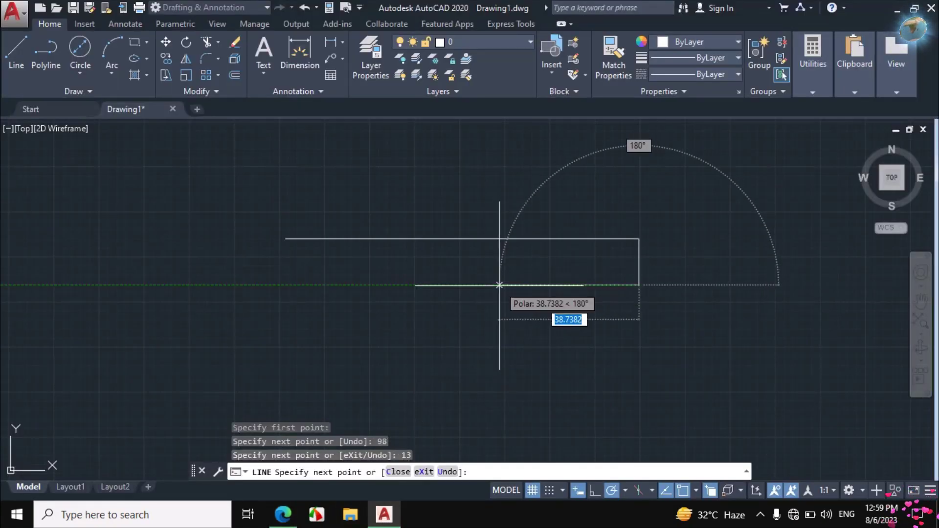
{"action": "type", "text": "27"}
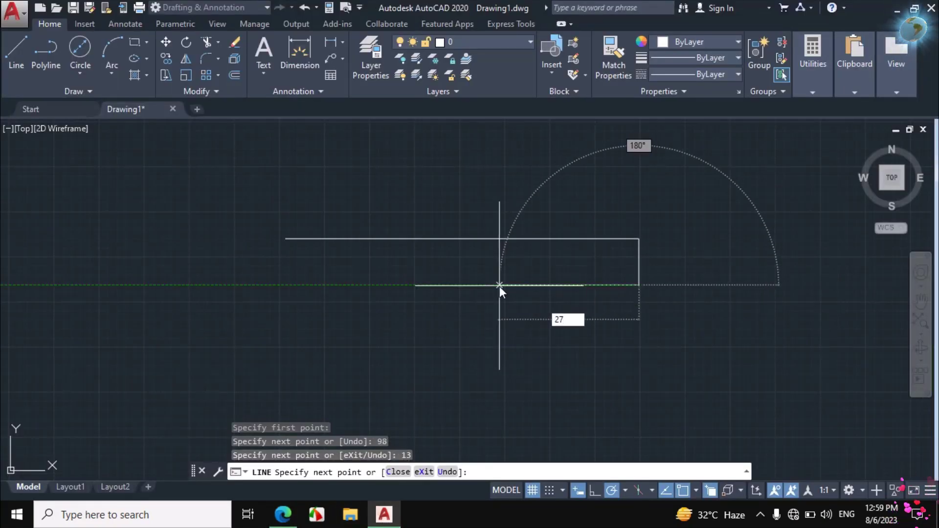
{"action": "key", "text": "Return"}
Step: Mark the neck's right edge and 25 dimension on the reference PDF, and continue the AutoCAD outline 25 units straight down
{"action": "left_click", "coordinate": [283, 514]}
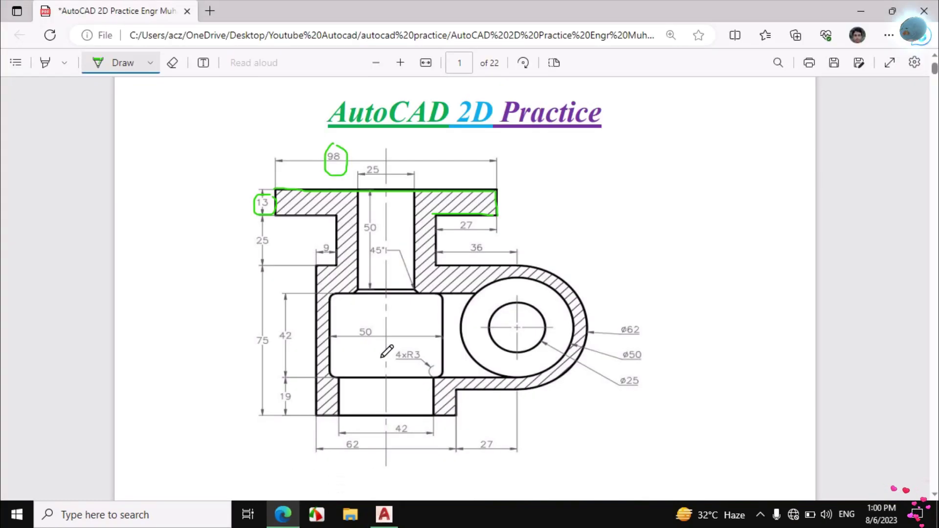
{"action": "left_click_drag", "start_coordinate": [438, 213], "coordinate": [439, 254]}
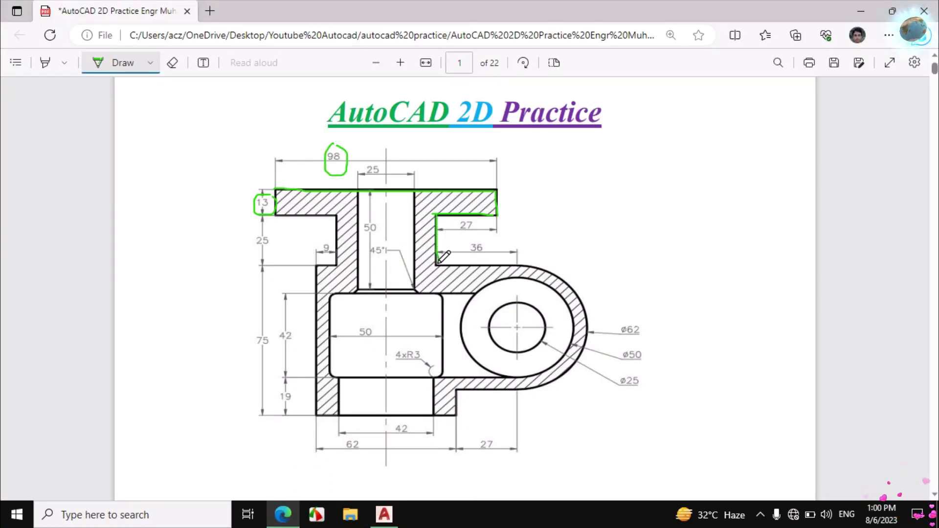
{"action": "left_click_drag", "start_coordinate": [259, 227], "coordinate": [276, 245]}
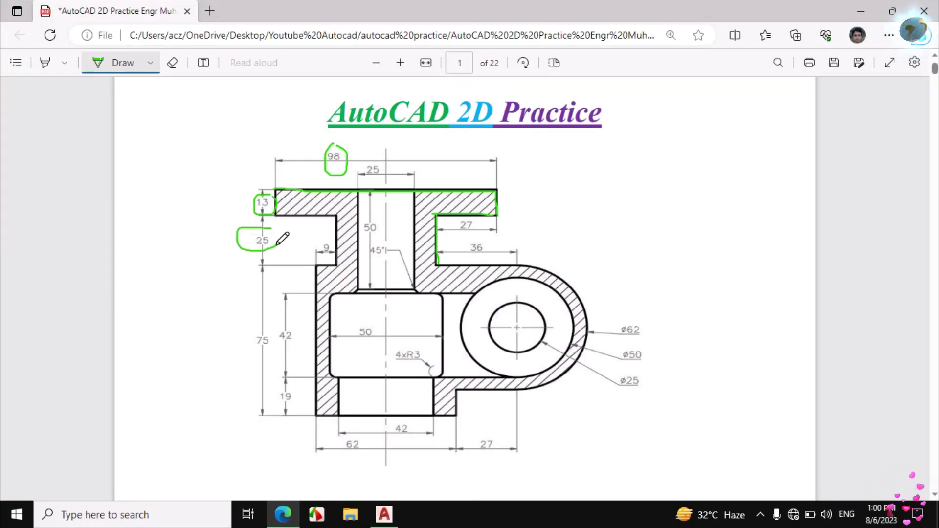
{"action": "left_click", "coordinate": [384, 515]}
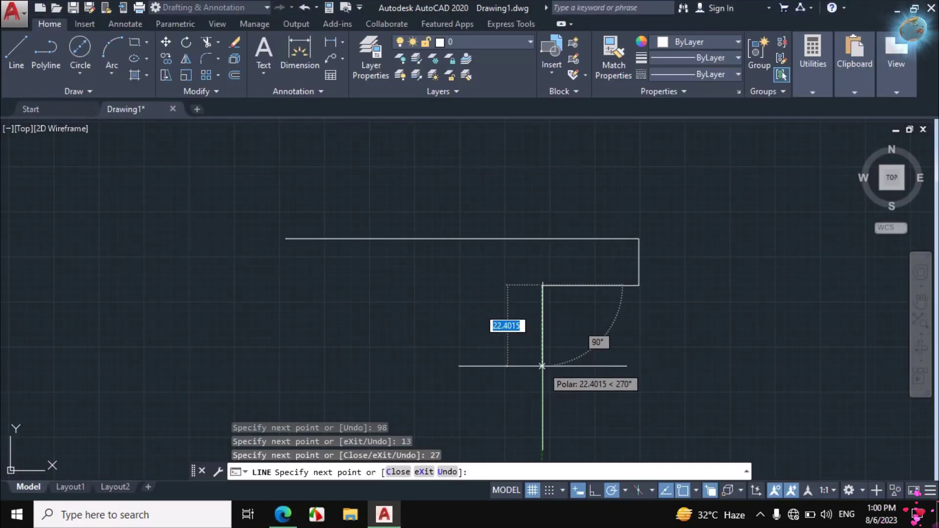
{"action": "type", "text": "25"}
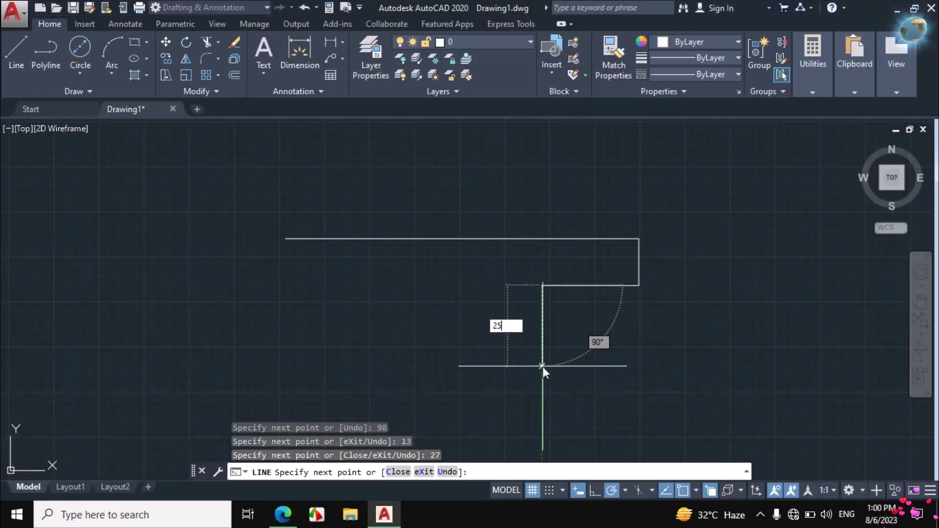
{"action": "key", "text": "Return"}
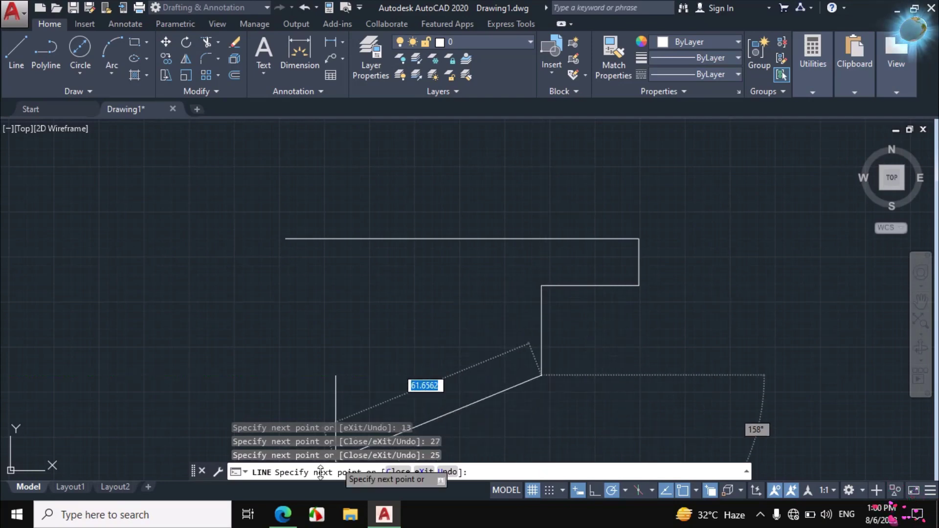
Step: Mark the body's upper edge and 36 dimension on the reference PDF, and finish the AutoCAD line chain with a 36-unit segment to the right
{"action": "left_click", "coordinate": [283, 514]}
{"action": "left_click_drag", "start_coordinate": [436, 264], "coordinate": [513, 264]}
{"action": "left_click_drag", "start_coordinate": [464, 237], "coordinate": [483, 231]}
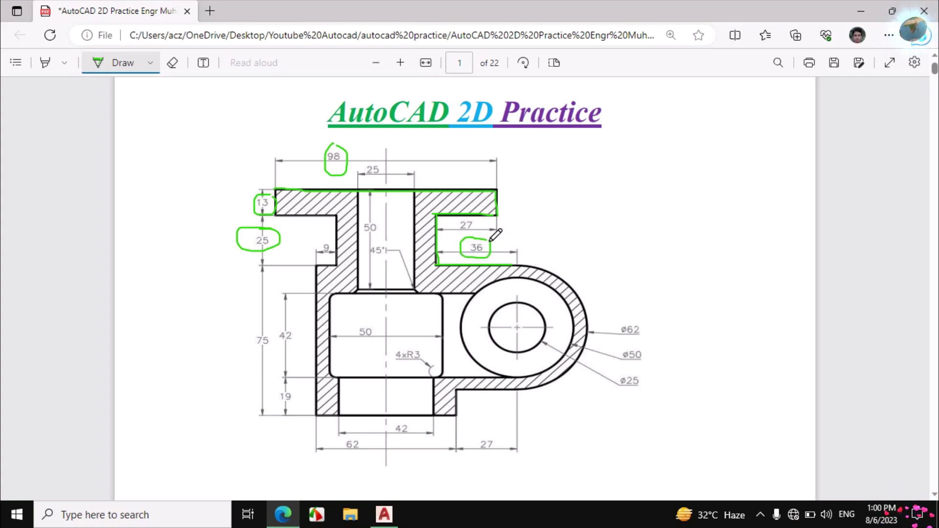
{"action": "left_click", "coordinate": [383, 514]}
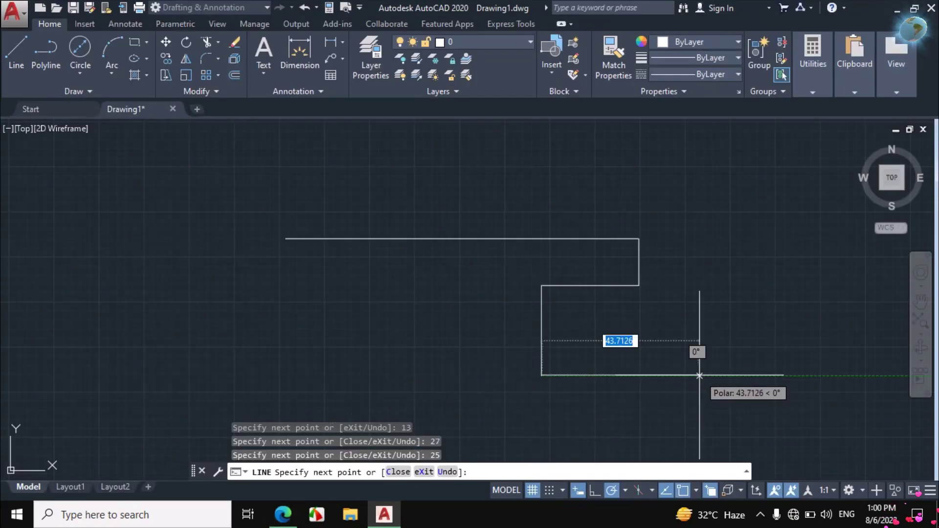
{"action": "type", "text": "36"}
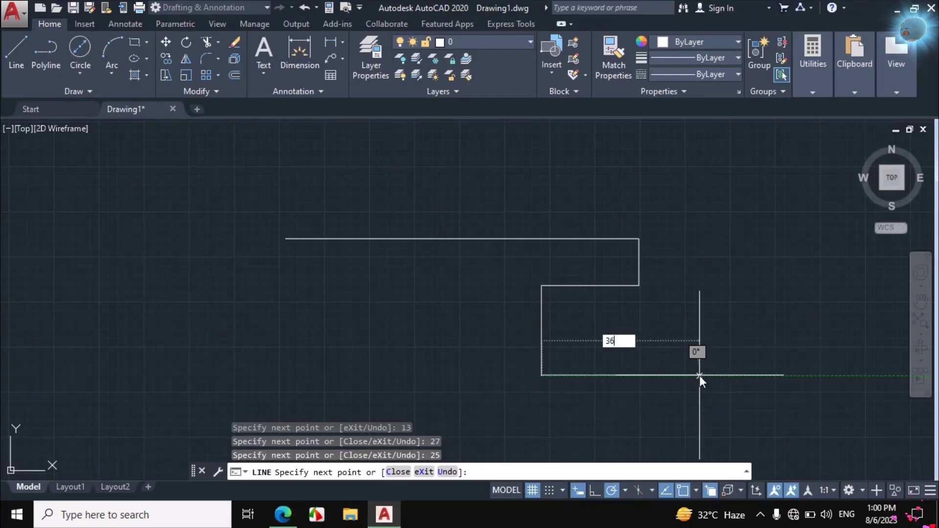
{"action": "key", "text": "Return"}
{"action": "key", "text": "Escape"}
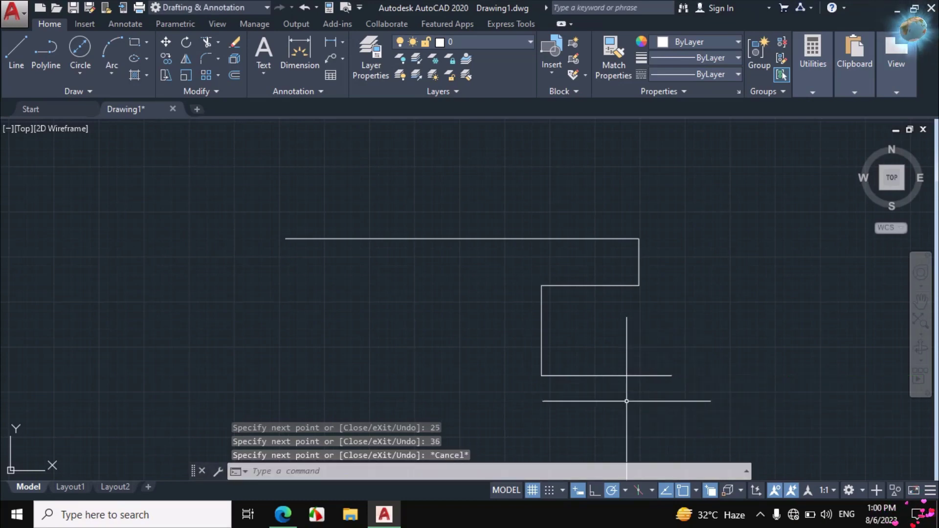
Step: Mark the outer arc and the circles' centre on the reference PDF and underline the Ø62 dimension
{"action": "left_click", "coordinate": [292, 507]}
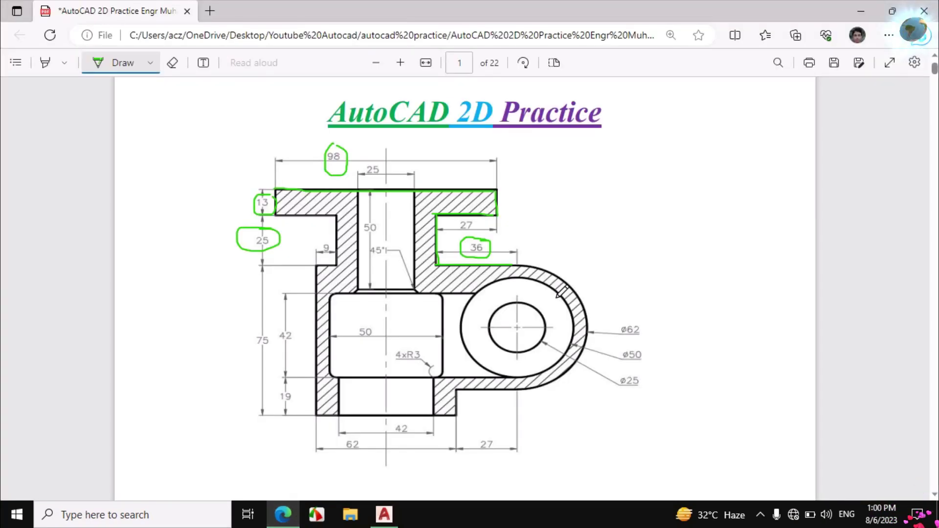
{"action": "left_click_drag", "start_coordinate": [537, 316], "coordinate": [578, 294]}
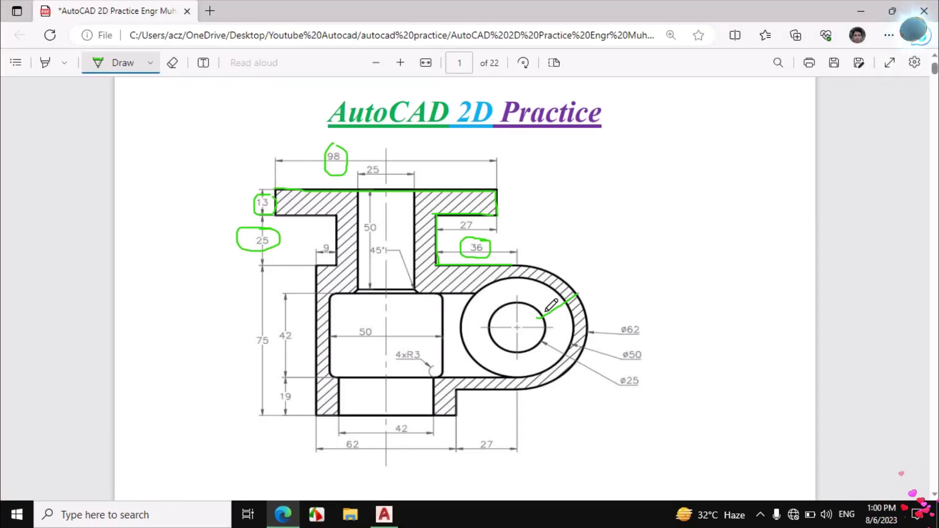
{"action": "left_click_drag", "start_coordinate": [521, 319], "coordinate": [525, 333]}
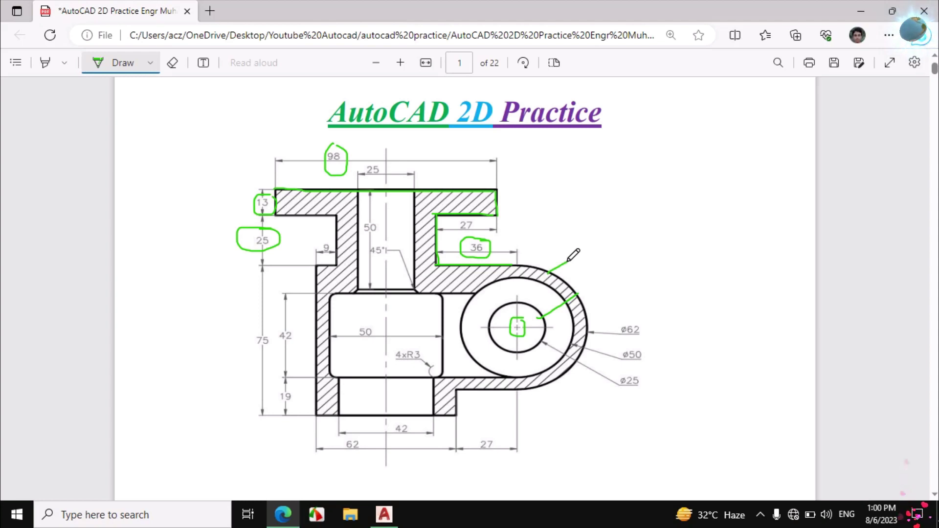
{"action": "left_click_drag", "start_coordinate": [615, 337], "coordinate": [648, 338]}
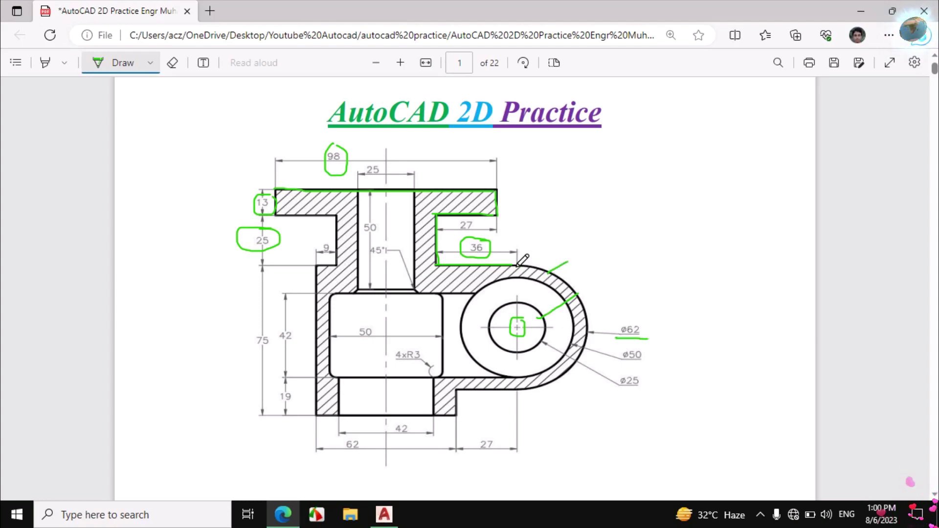
Step: Trace the centre axes and vertical radius of the concentric circles on the PDF and write the radius 31 beside them
{"action": "left_click_drag", "start_coordinate": [517, 266], "coordinate": [519, 386]}
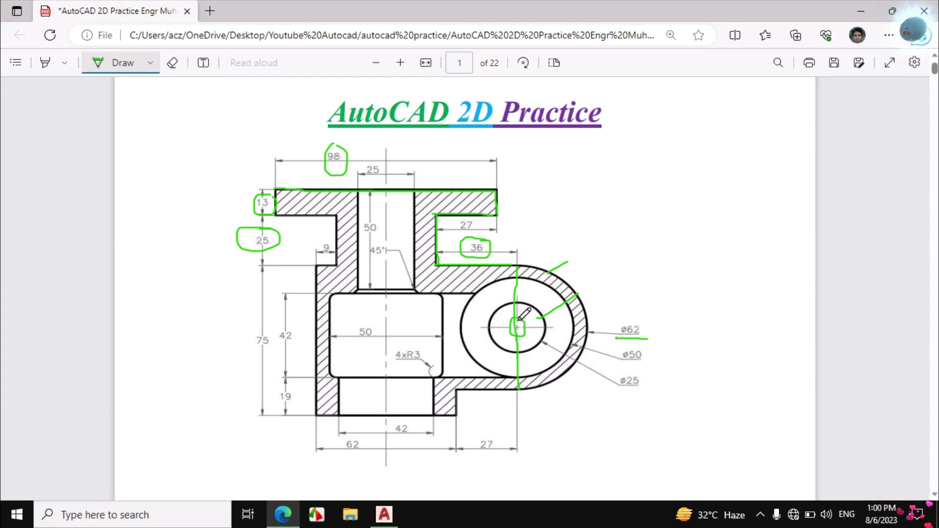
{"action": "left_click_drag", "start_coordinate": [486, 331], "coordinate": [558, 334]}
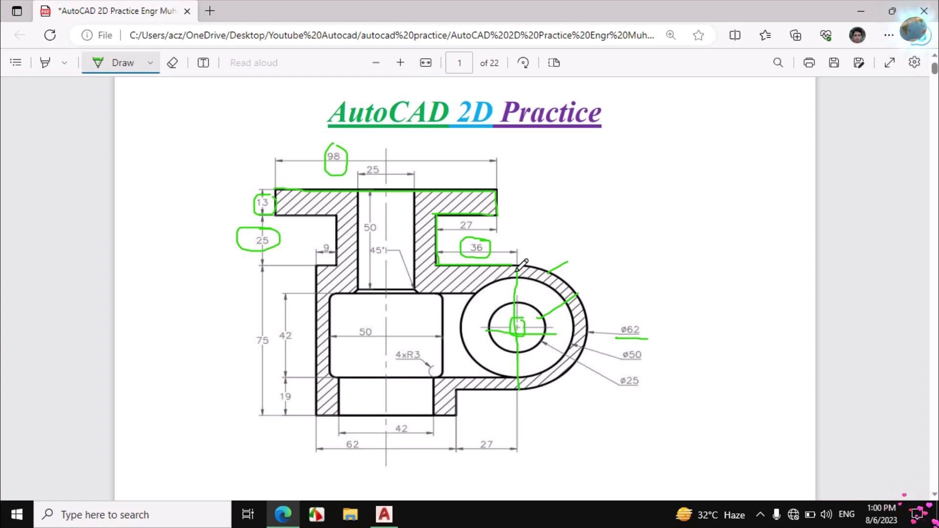
{"action": "left_click_drag", "start_coordinate": [517, 278], "coordinate": [519, 327]}
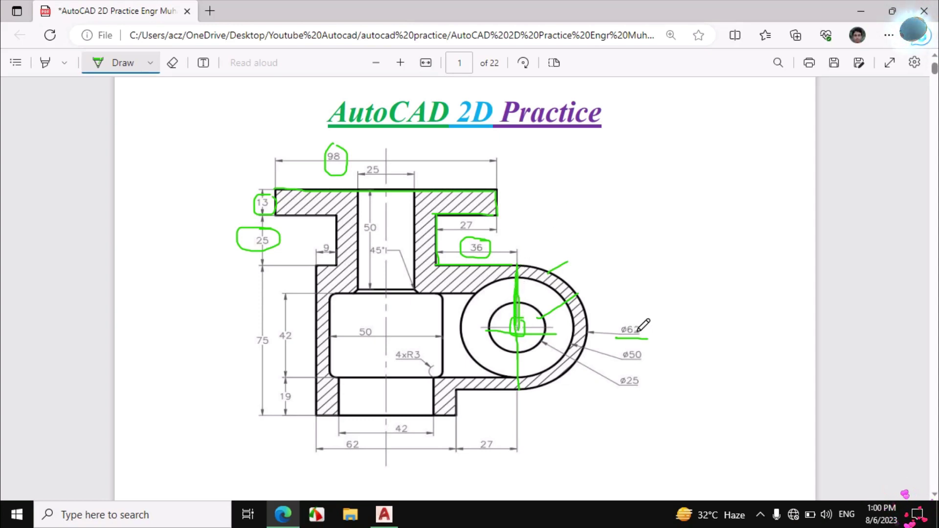
{"action": "mouse_move", "coordinate": [610, 275]}
{"action": "left_mouse_down"}
{"action": "mouse_move", "coordinate": [632, 289]}
{"action": "mouse_move", "coordinate": [612, 302]}
{"action": "left_mouse_up"}
{"action": "left_click_drag", "start_coordinate": [645, 272], "coordinate": [640, 302]}
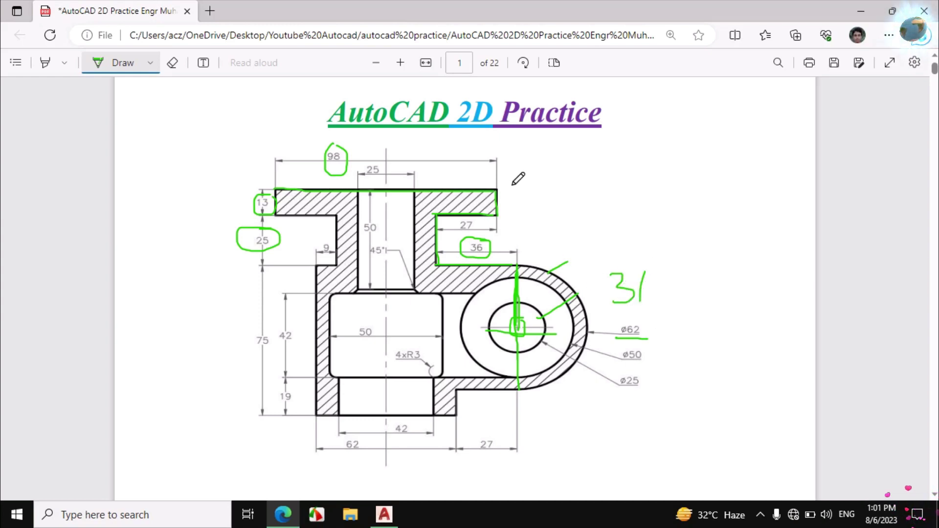
Step: Erase the pen marks over the concentric circles and redraw the vertical radius from the arc's upper end to the centre
{"action": "left_click", "coordinate": [174, 63]}
{"action": "left_click_drag", "start_coordinate": [551, 312], "coordinate": [528, 325]}
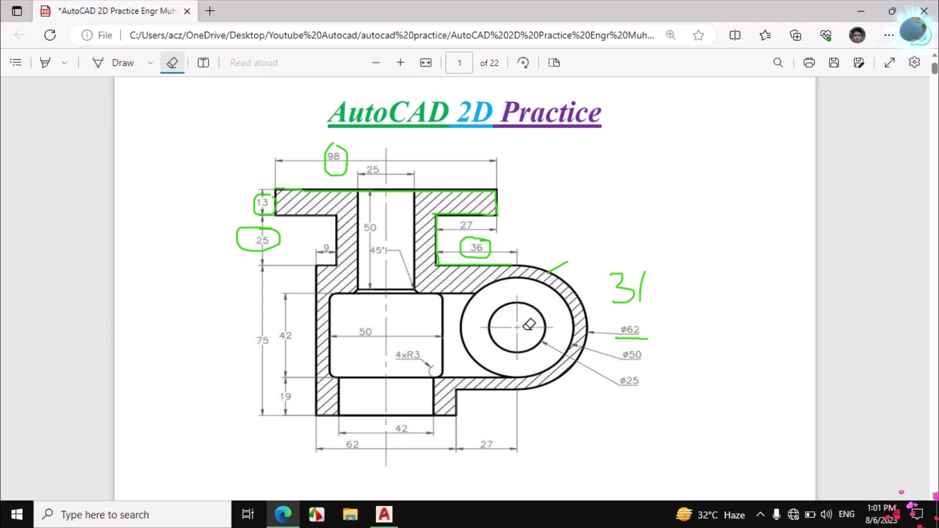
{"action": "mouse_move", "coordinate": [555, 286]}
{"action": "left_mouse_down"}
{"action": "mouse_move", "coordinate": [528, 276]}
{"action": "mouse_move", "coordinate": [525, 314]}
{"action": "mouse_move", "coordinate": [518, 263]}
{"action": "mouse_move", "coordinate": [518, 328]}
{"action": "left_mouse_up"}
{"action": "left_click", "coordinate": [103, 64]}
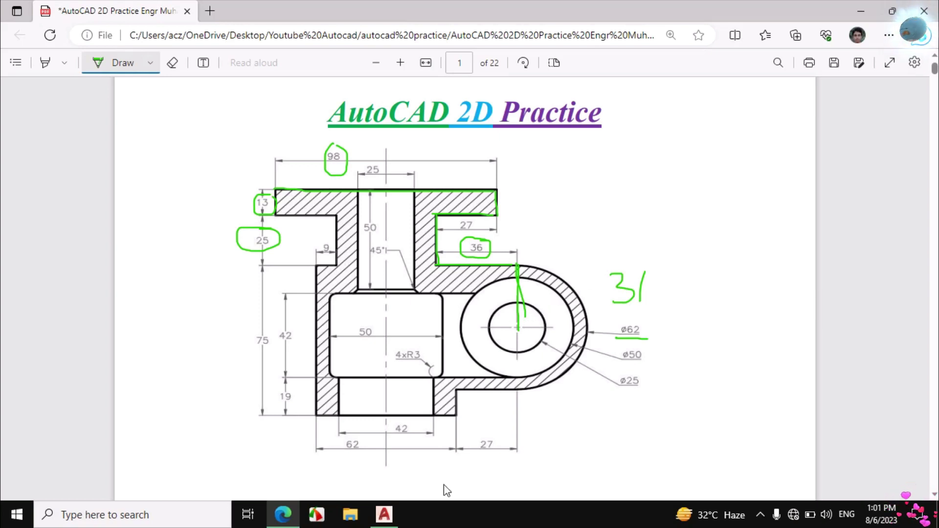
Step: Switch to AutoCAD and draw a 31-unit vertical line downward from the free end of the 36-unit segment
{"action": "left_click", "coordinate": [384, 514]}
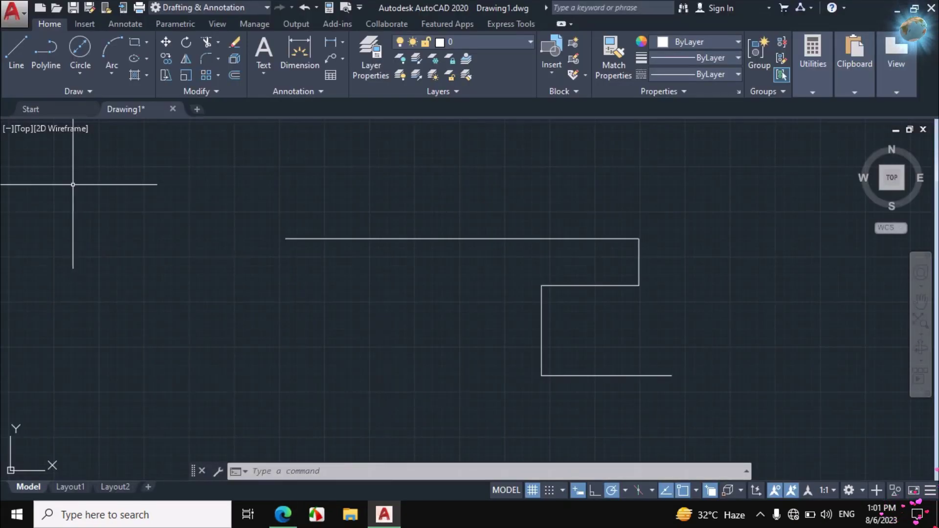
{"action": "left_click", "coordinate": [20, 63]}
{"action": "scroll", "coordinate": [417, 282], "scroll_direction": "up", "scroll_amount": 2}
{"action": "scroll", "coordinate": [420, 293], "scroll_direction": "down", "scroll_amount": 4}
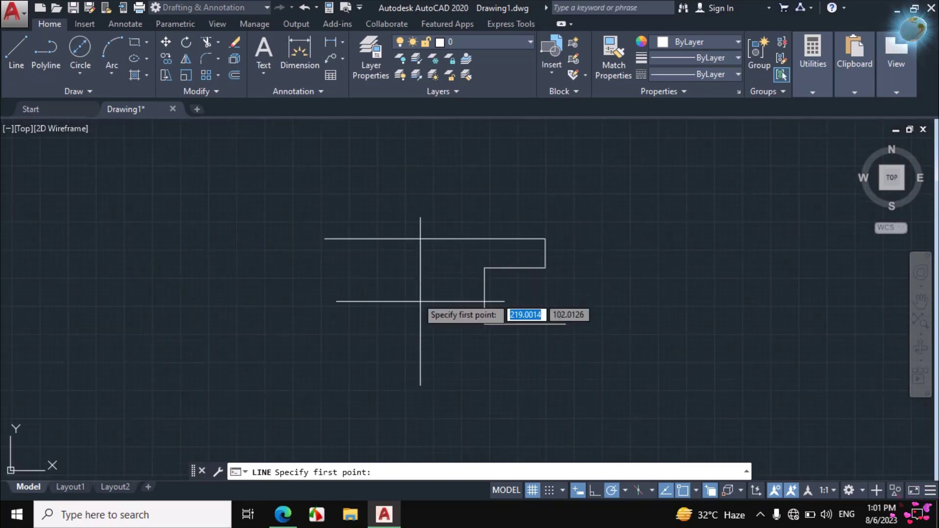
{"action": "left_click", "coordinate": [565, 324]}
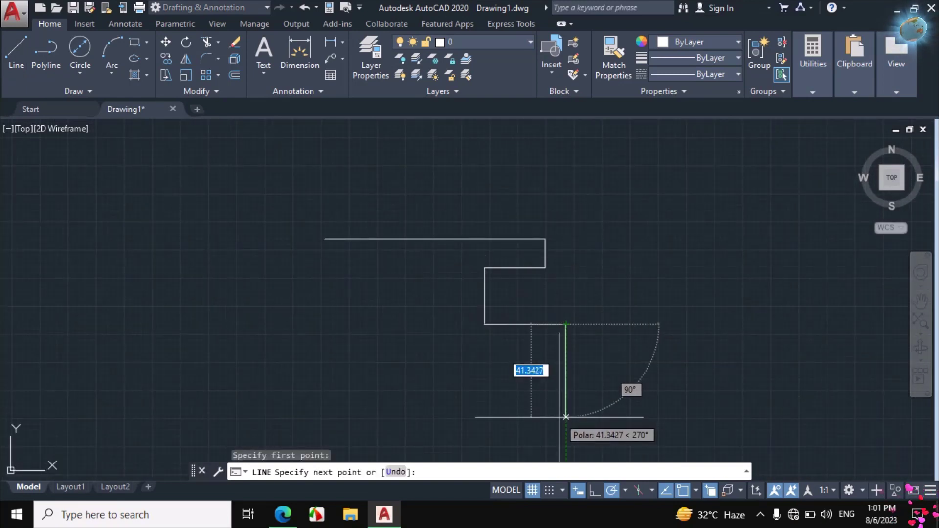
{"action": "type", "text": "31"}
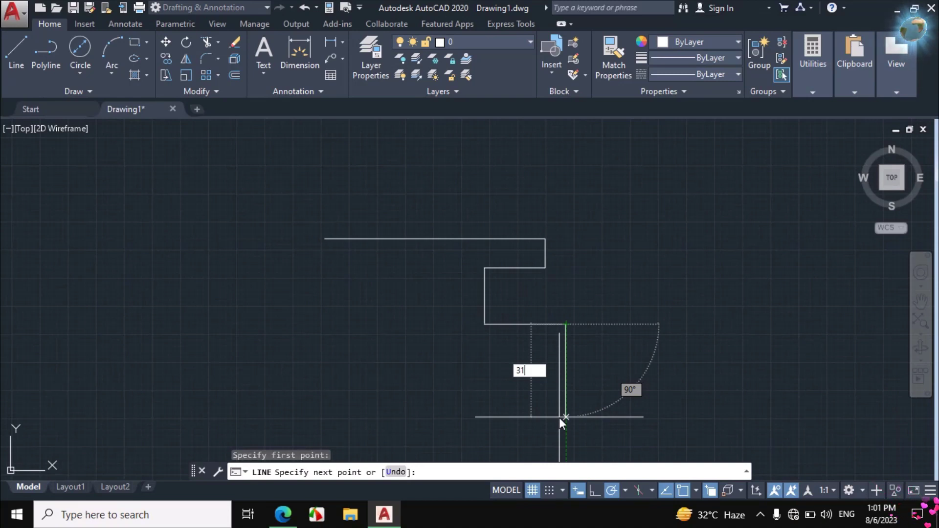
{"action": "key", "text": "Return"}
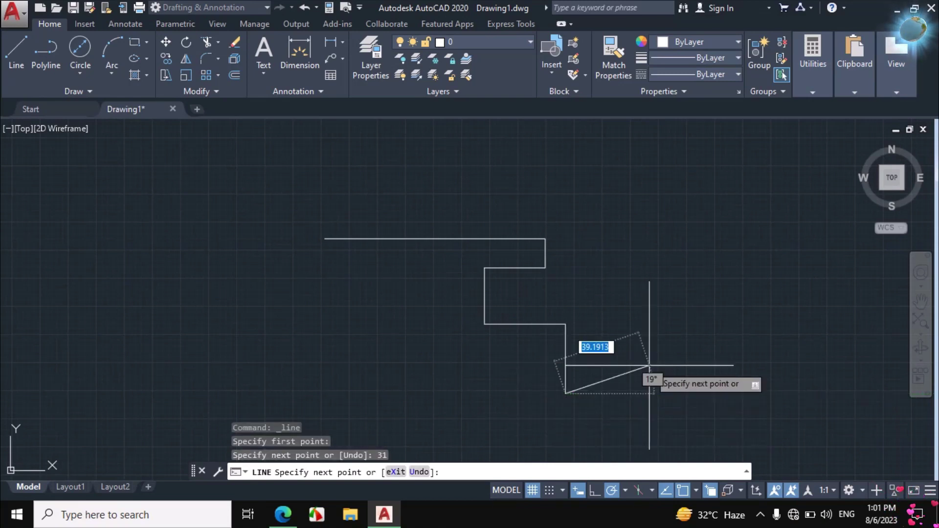
{"action": "key", "text": "Escape"}
{"action": "scroll", "coordinate": [573, 403], "scroll_direction": "down", "scroll_amount": 3}
{"action": "scroll", "coordinate": [567, 396], "scroll_direction": "up", "scroll_amount": 5}
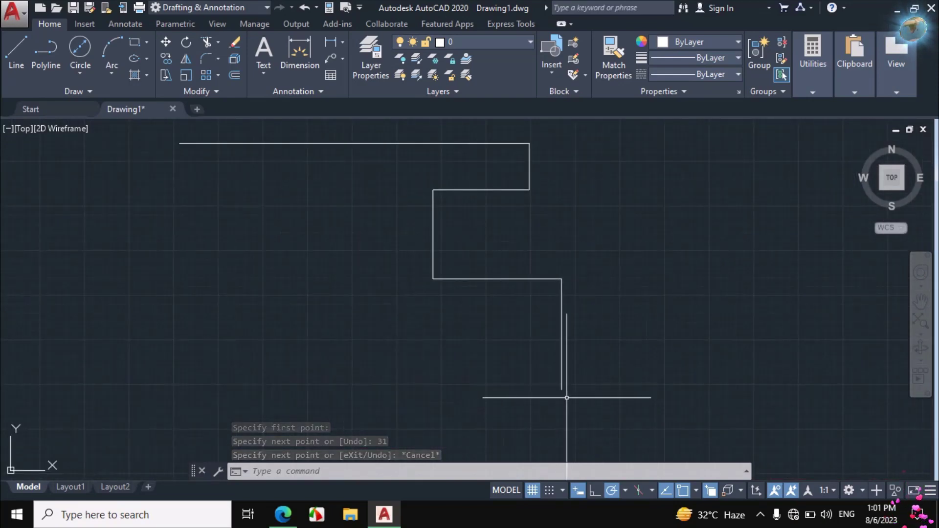
Step: Circle the Ø62, Ø50 and Ø25 dimensions on the reference PDF and return to AutoCAD
{"action": "left_click", "coordinate": [283, 514]}
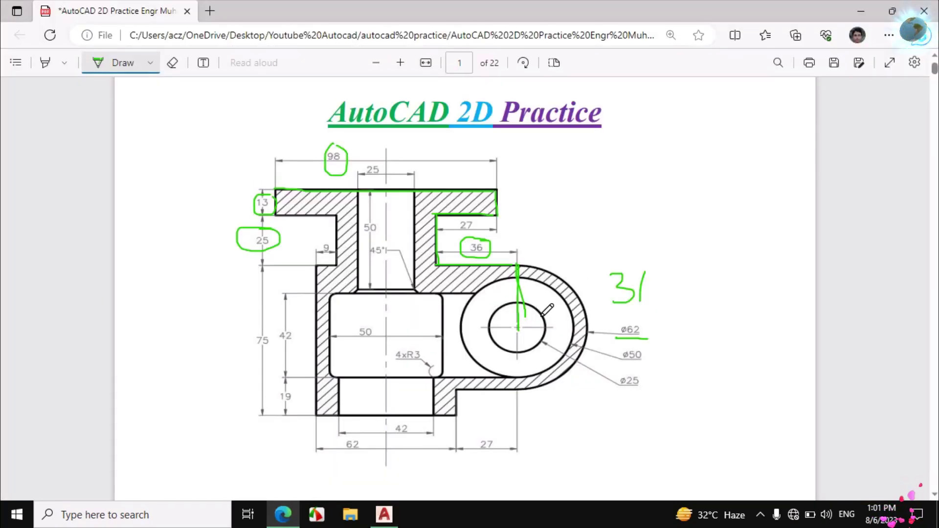
{"action": "mouse_move", "coordinate": [631, 336]}
{"action": "left_mouse_down"}
{"action": "mouse_move", "coordinate": [613, 323]}
{"action": "mouse_move", "coordinate": [624, 339]}
{"action": "mouse_move", "coordinate": [637, 318]}
{"action": "mouse_move", "coordinate": [624, 366]}
{"action": "mouse_move", "coordinate": [641, 348]}
{"action": "mouse_move", "coordinate": [618, 399]}
{"action": "mouse_move", "coordinate": [627, 372]}
{"action": "left_mouse_up"}
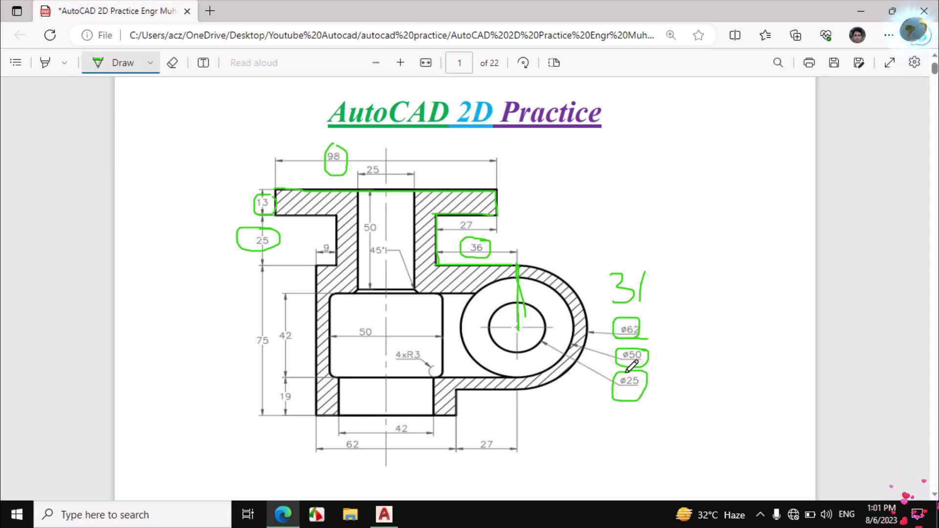
{"action": "left_click", "coordinate": [384, 514]}
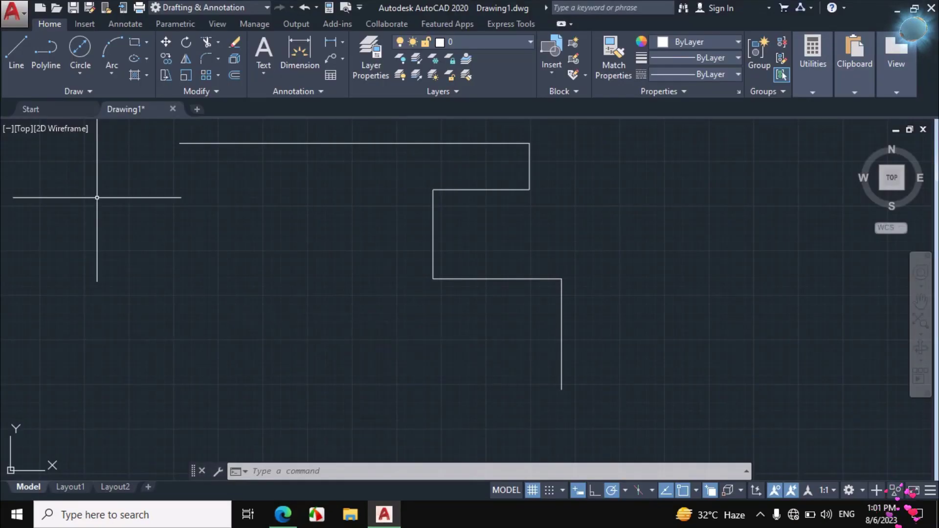
Step: Draw a circle of diameter 62 centred on the lower end of the 31-unit vertical line
{"action": "left_click", "coordinate": [79, 74]}
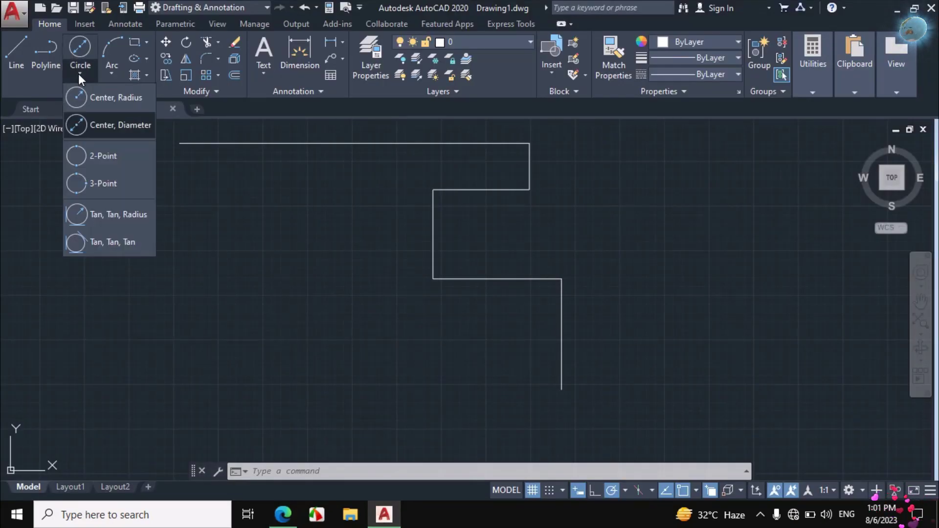
{"action": "left_click", "coordinate": [100, 127]}
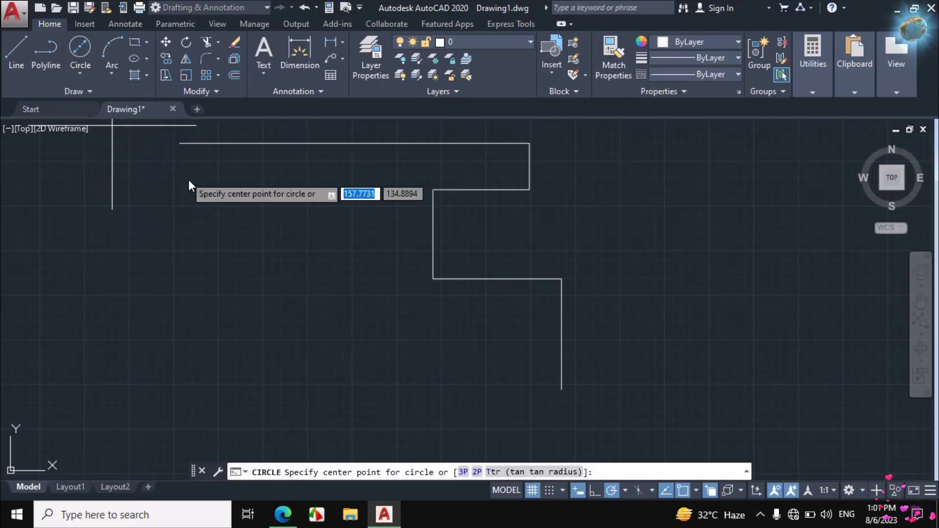
{"action": "left_click", "coordinate": [561, 390]}
{"action": "type", "text": "62"}
{"action": "key", "text": "Return"}
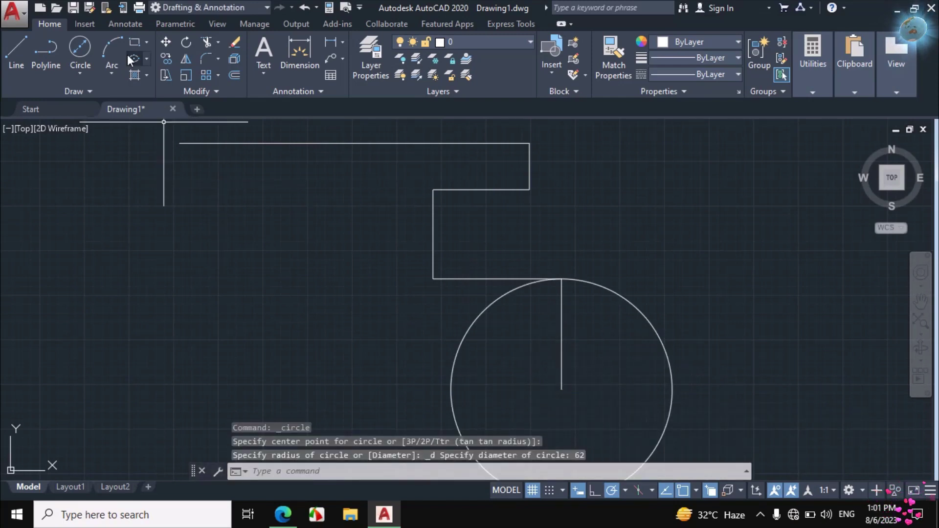
Step: Add a concentric circle of diameter 50 at the lower end of the vertical line
{"action": "left_click", "coordinate": [80, 73]}
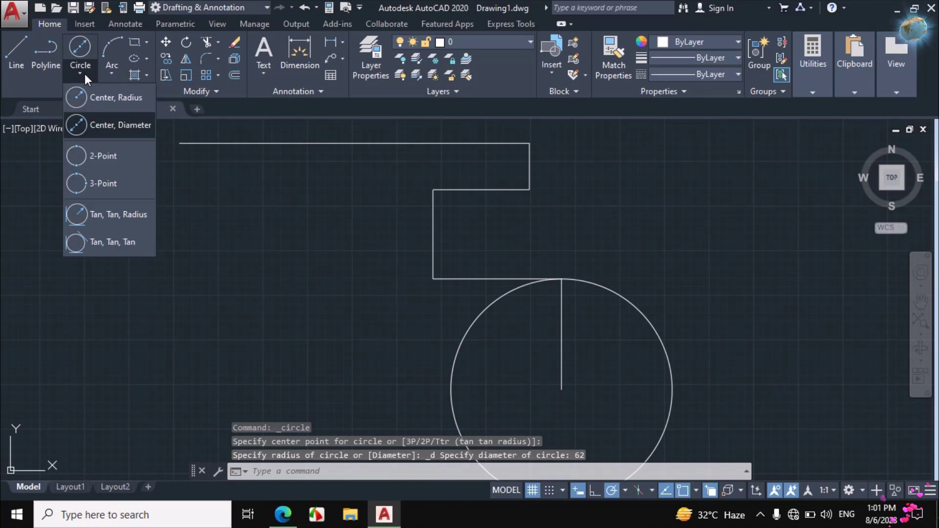
{"action": "left_click", "coordinate": [112, 130]}
{"action": "left_click", "coordinate": [561, 389]}
{"action": "type", "text": "50"}
{"action": "key", "text": "Return"}
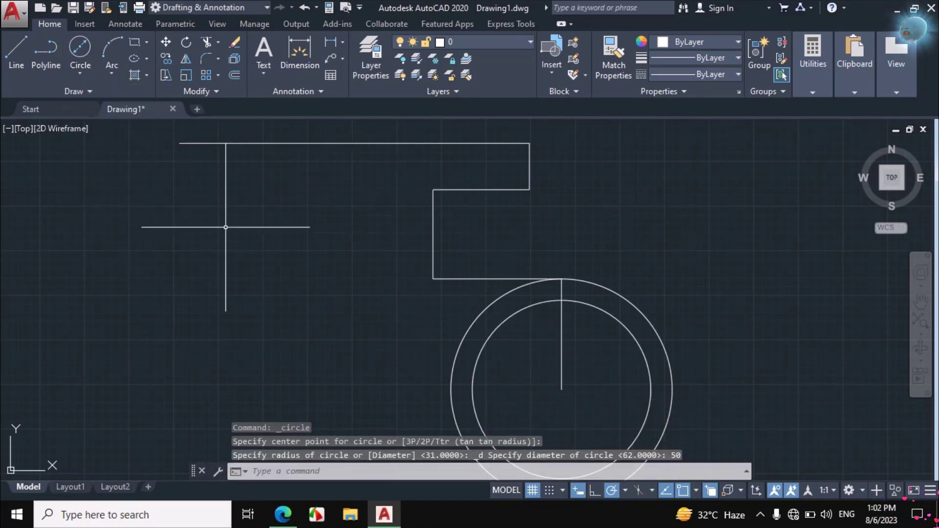
Step: Add the innermost concentric circle with a diameter of 25 at the same centre
{"action": "left_click", "coordinate": [84, 70]}
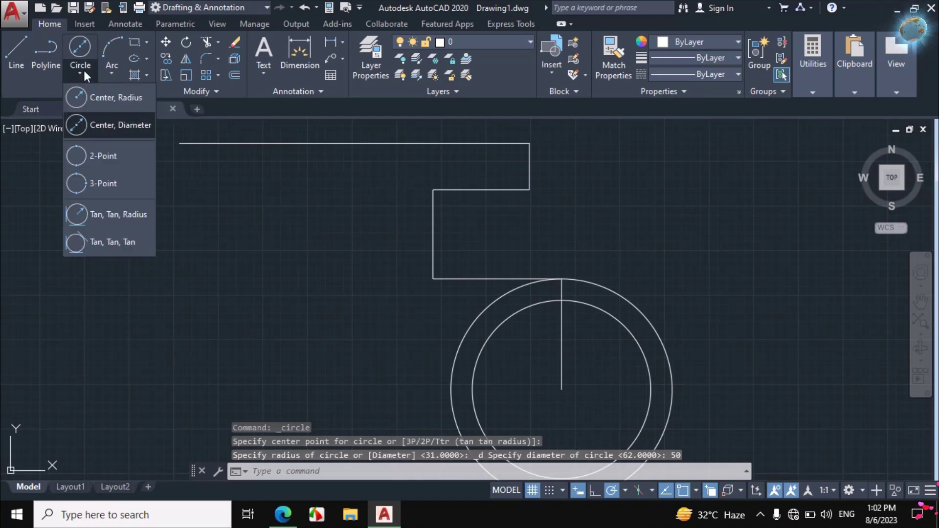
{"action": "left_click", "coordinate": [104, 119]}
{"action": "left_click", "coordinate": [561, 389]}
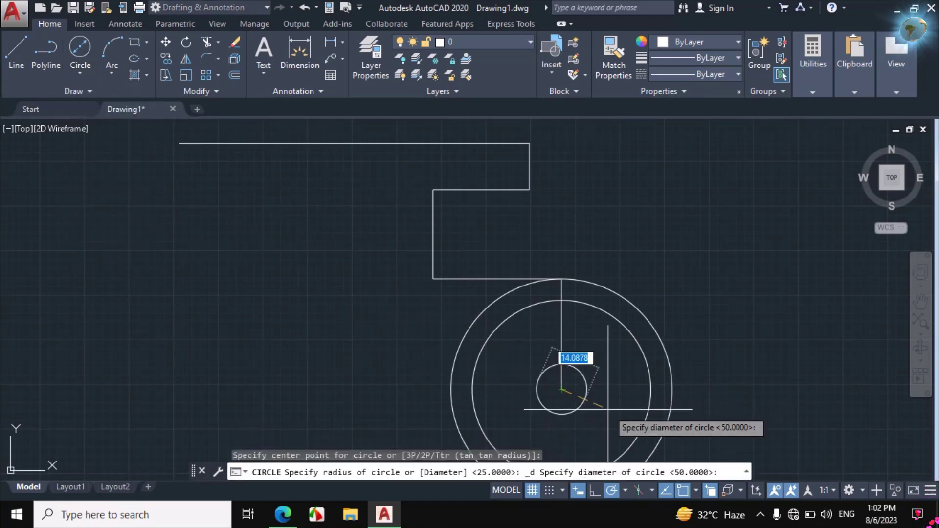
{"action": "type", "text": "25"}
{"action": "key", "text": "Return"}
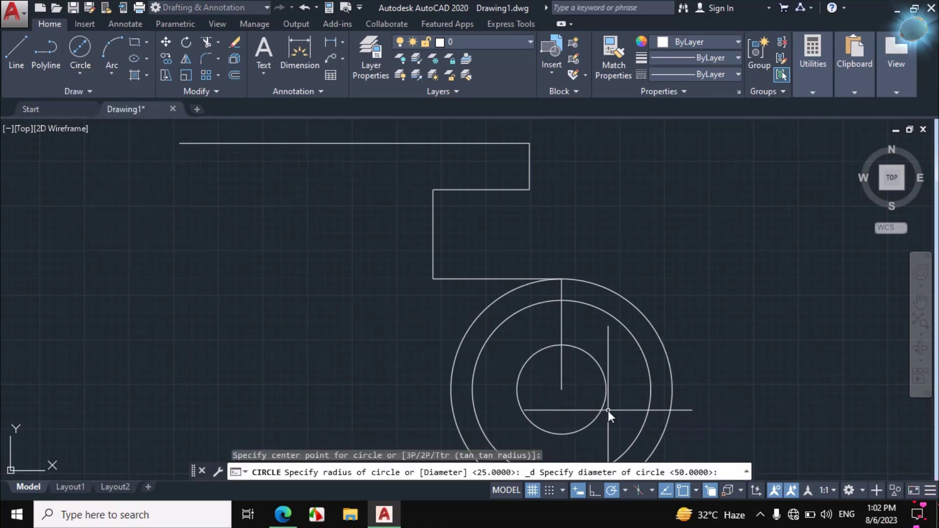
Step: Erase the vertical construction line running from the outer circle's top to its centre
{"action": "left_click", "coordinate": [567, 321]}
{"action": "left_click", "coordinate": [547, 335]}
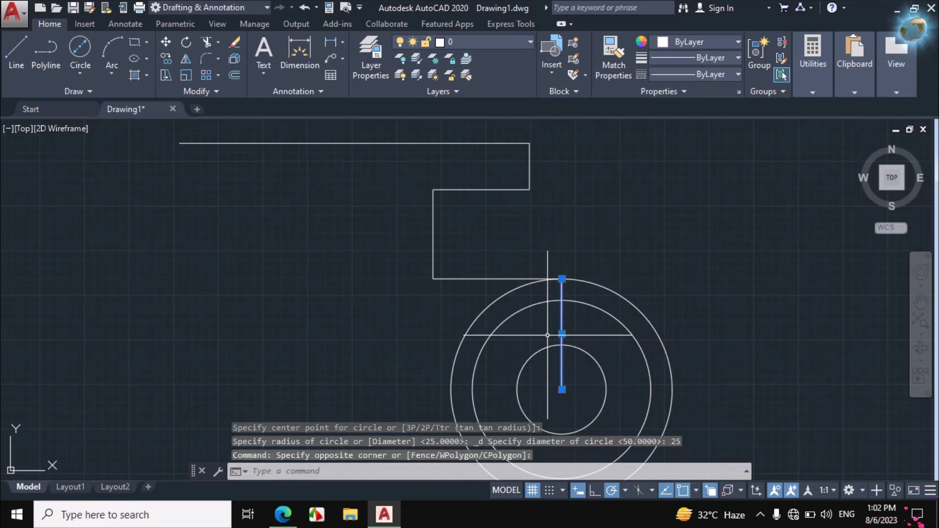
{"action": "type", "text": "e"}
{"action": "key", "text": "Return"}
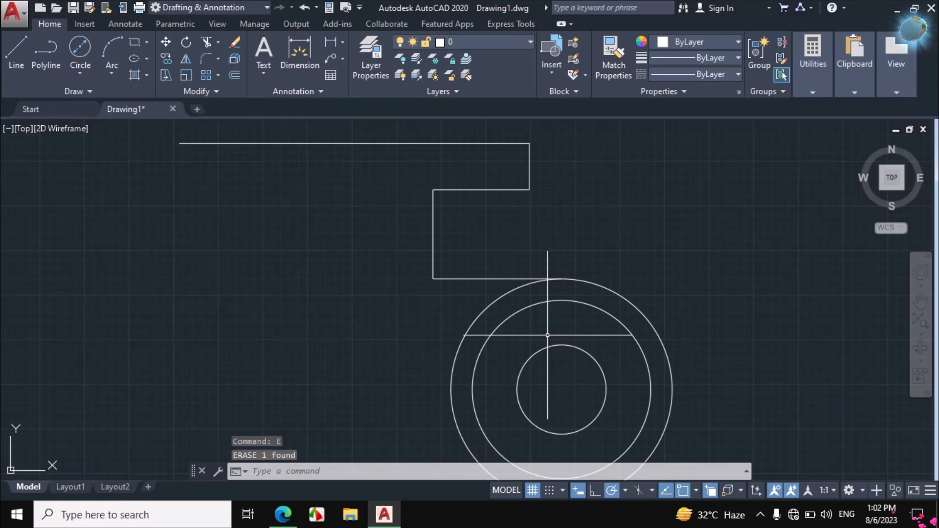
{"action": "scroll", "coordinate": [547, 335], "scroll_direction": "down", "scroll_amount": 2}
{"action": "scroll", "coordinate": [542, 284], "scroll_direction": "up", "scroll_amount": 2}
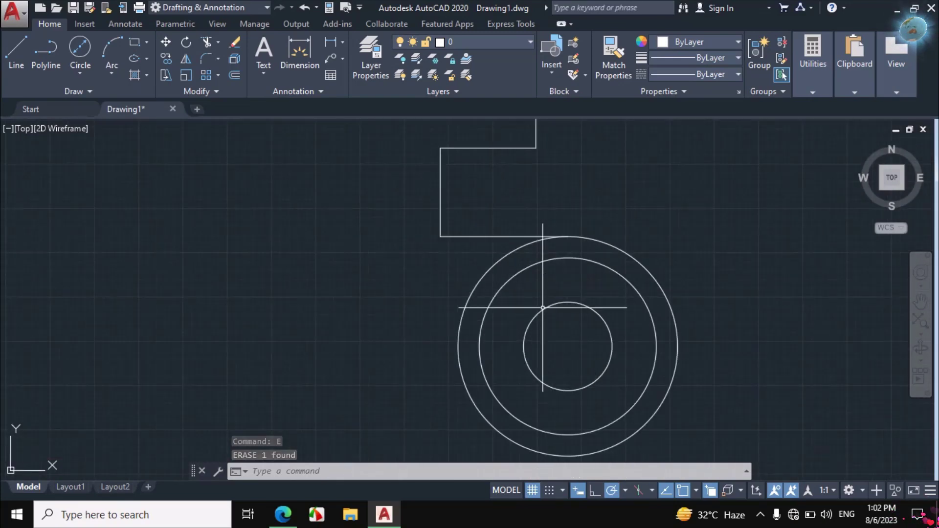
{"action": "scroll", "coordinate": [542, 307], "scroll_direction": "down", "scroll_amount": 2}
Step: On the reference PDF, clear the marks around 13 and 25, circle both flange undersides and link them with a pen stroke
{"action": "left_click", "coordinate": [283, 514]}
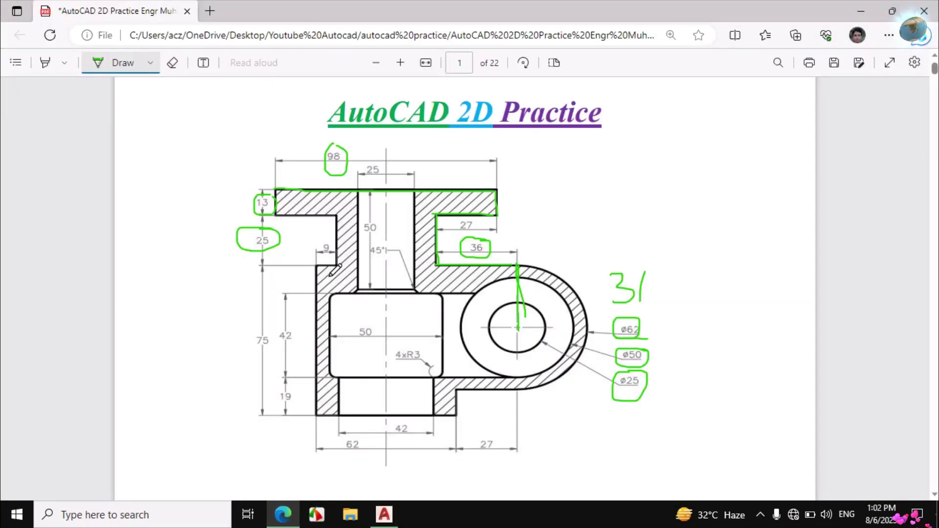
{"action": "mouse_move", "coordinate": [293, 200]}
{"action": "left_mouse_down"}
{"action": "mouse_move", "coordinate": [289, 245]}
{"action": "mouse_move", "coordinate": [323, 248]}
{"action": "left_mouse_up"}
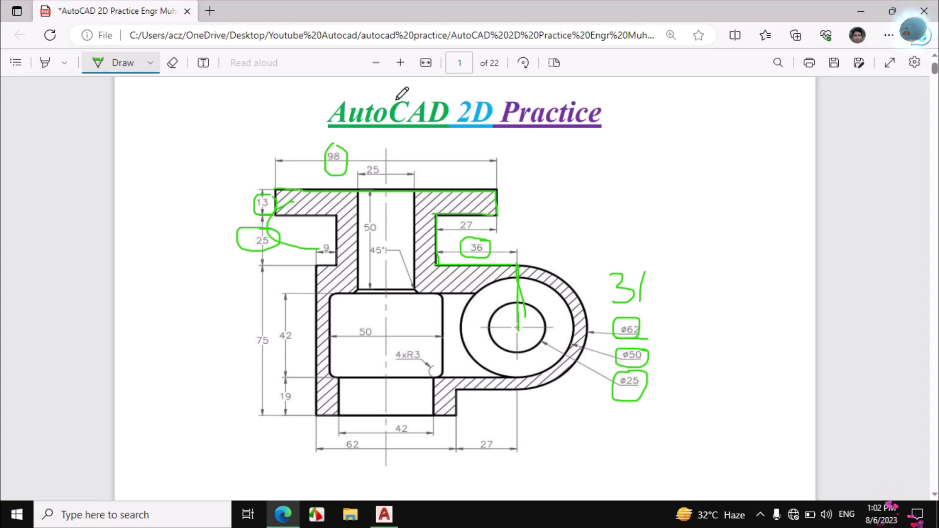
{"action": "left_click", "coordinate": [172, 63]}
{"action": "mouse_move", "coordinate": [254, 201]}
{"action": "left_mouse_down"}
{"action": "mouse_move", "coordinate": [269, 234]}
{"action": "mouse_move", "coordinate": [288, 228]}
{"action": "left_mouse_up"}
{"action": "left_click", "coordinate": [123, 62]}
{"action": "mouse_move", "coordinate": [293, 192]}
{"action": "left_mouse_down"}
{"action": "mouse_move", "coordinate": [266, 219]}
{"action": "mouse_move", "coordinate": [282, 239]}
{"action": "mouse_move", "coordinate": [348, 245]}
{"action": "mouse_move", "coordinate": [306, 203]}
{"action": "left_mouse_up"}
{"action": "mouse_move", "coordinate": [499, 230]}
{"action": "left_mouse_down"}
{"action": "mouse_move", "coordinate": [479, 201]}
{"action": "mouse_move", "coordinate": [449, 209]}
{"action": "mouse_move", "coordinate": [441, 236]}
{"action": "mouse_move", "coordinate": [499, 231]}
{"action": "mouse_move", "coordinate": [488, 208]}
{"action": "left_mouse_up"}
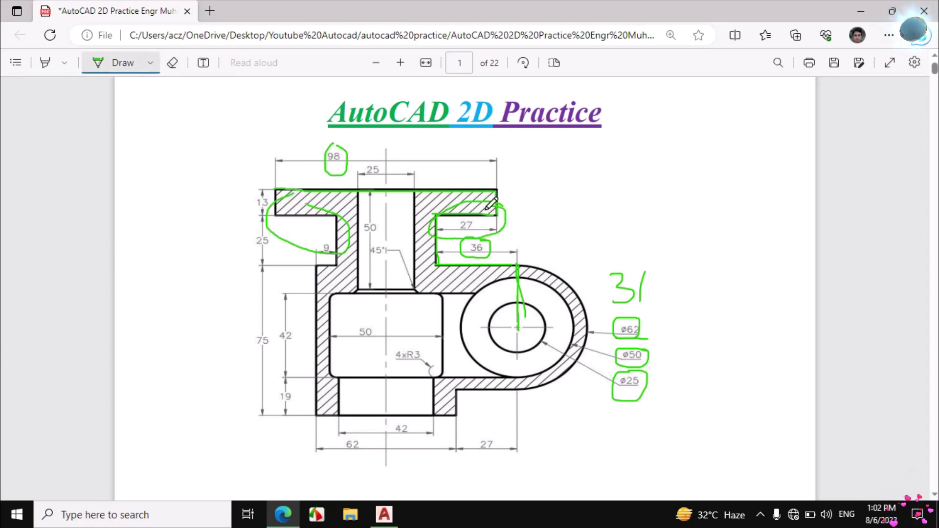
{"action": "mouse_move", "coordinate": [420, 220]}
{"action": "left_mouse_down"}
{"action": "mouse_move", "coordinate": [396, 215]}
{"action": "mouse_move", "coordinate": [349, 222]}
{"action": "mouse_move", "coordinate": [356, 213]}
{"action": "mouse_move", "coordinate": [369, 227]}
{"action": "left_mouse_up"}
Step: In AutoCAD, mirror the three right-hand flange and neck lines about a vertical axis through the top line's midpoint, keeping the originals
{"action": "left_click", "coordinate": [384, 514]}
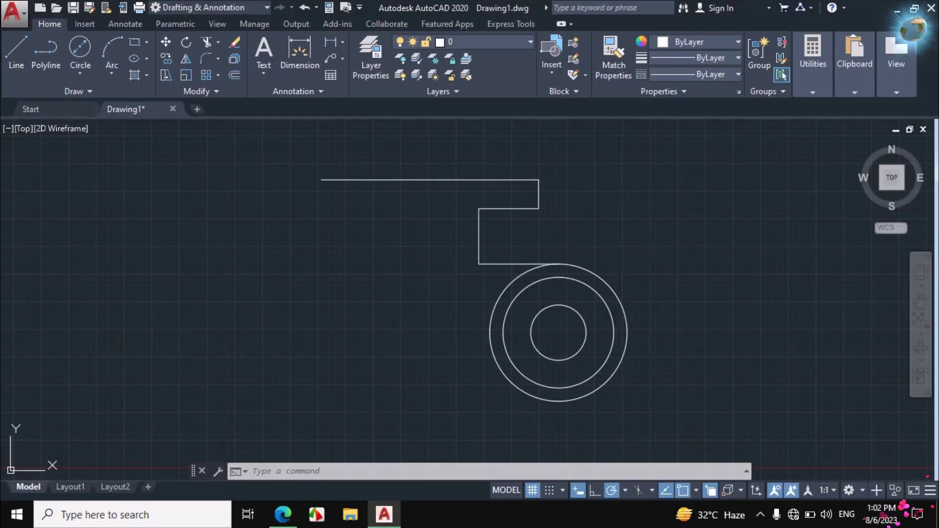
{"action": "left_click", "coordinate": [551, 197]}
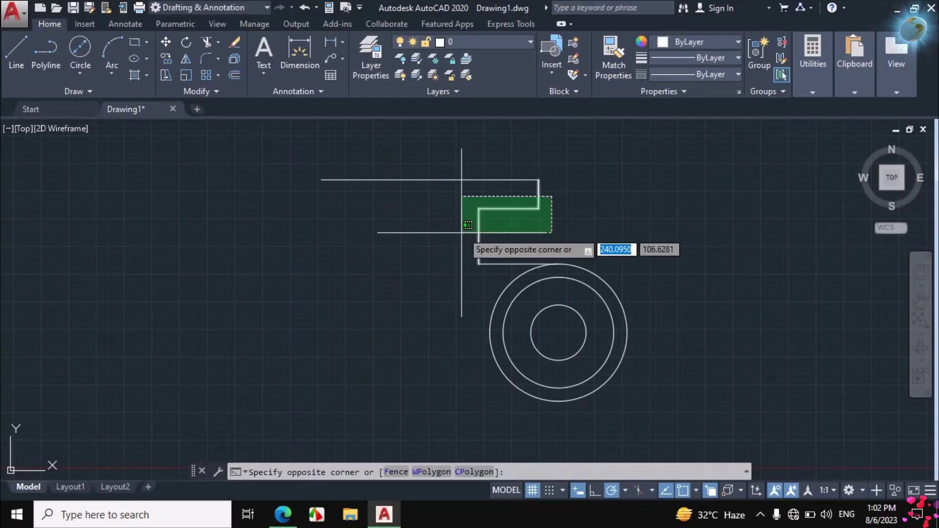
{"action": "left_click", "coordinate": [436, 231]}
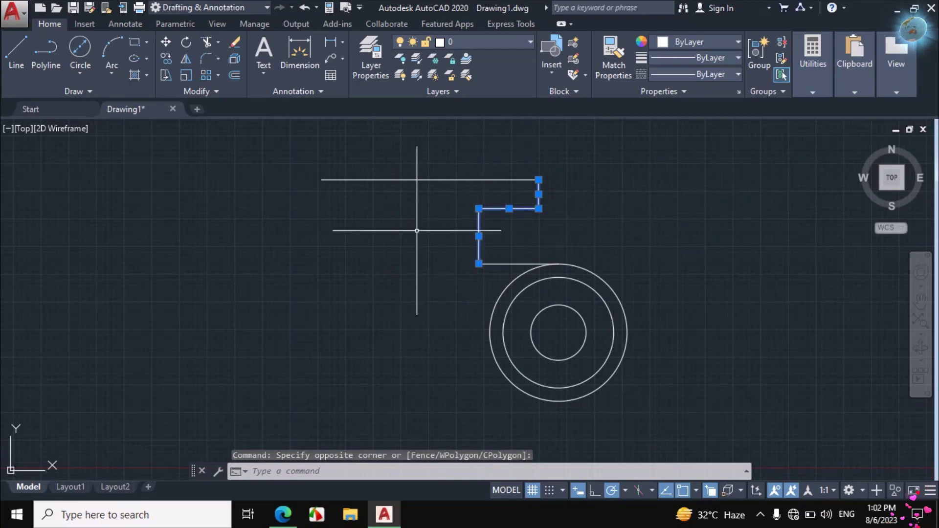
{"action": "type", "text": "MI"}
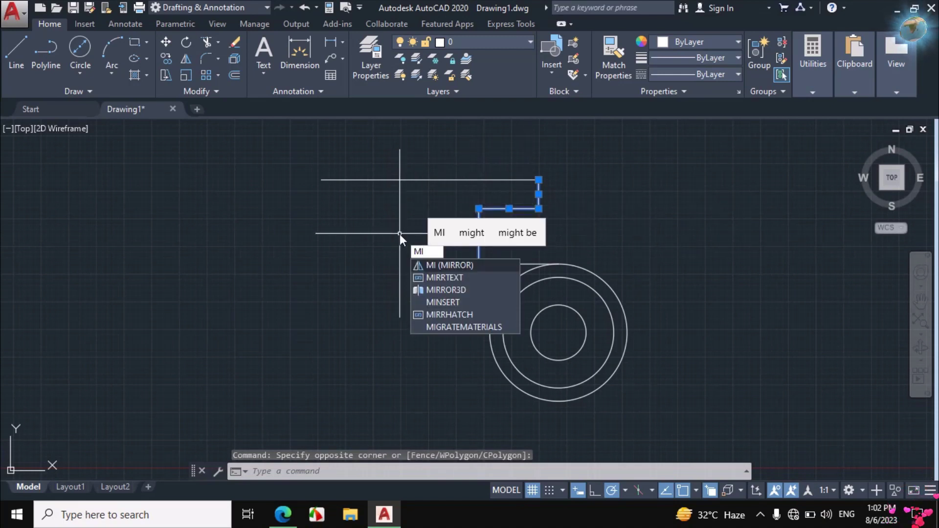
{"action": "key", "text": "Return"}
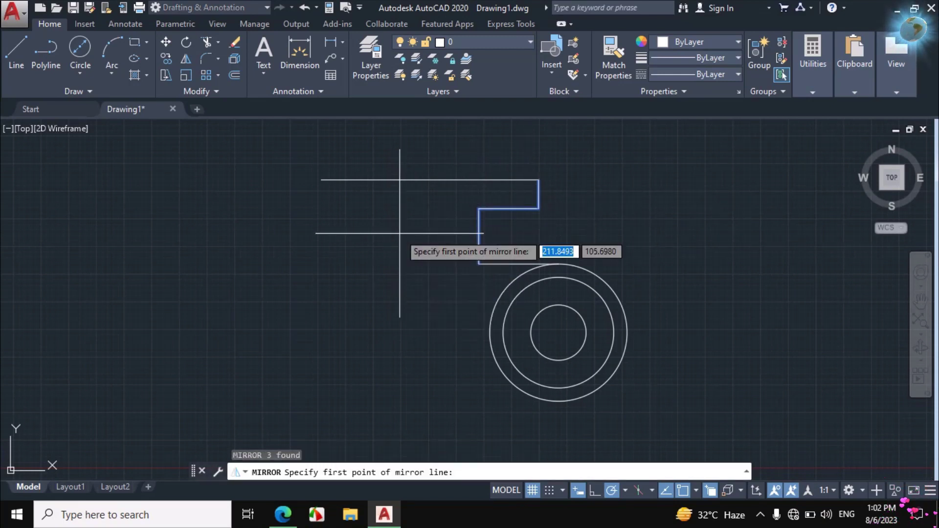
{"action": "left_click", "coordinate": [430, 180]}
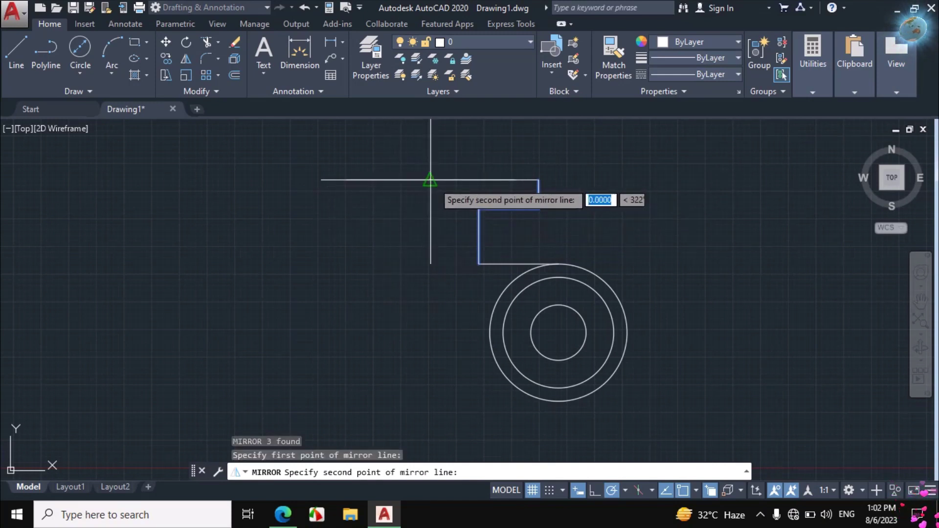
{"action": "left_click", "coordinate": [430, 274]}
{"action": "left_click", "coordinate": [460, 324]}
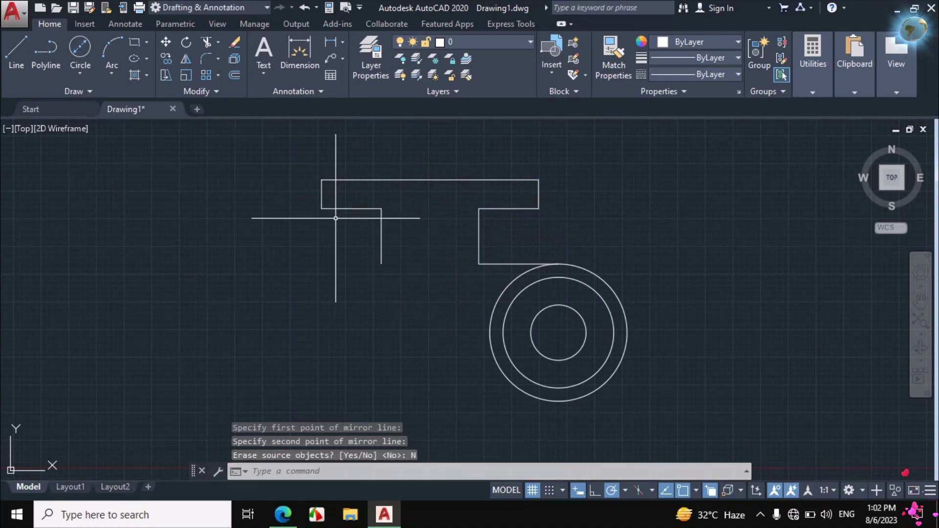
Step: On the reference PDF, erase the left flange and bore marks, trace the left shoulder and the body's left edge, and return to AutoCAD
{"action": "left_click", "coordinate": [283, 514]}
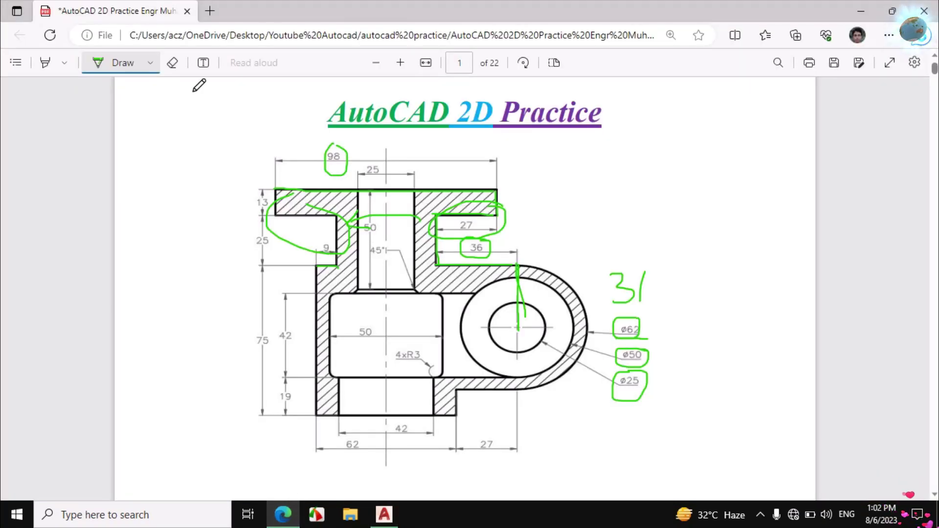
{"action": "left_click", "coordinate": [174, 64]}
{"action": "left_click_drag", "start_coordinate": [336, 201], "coordinate": [375, 222]}
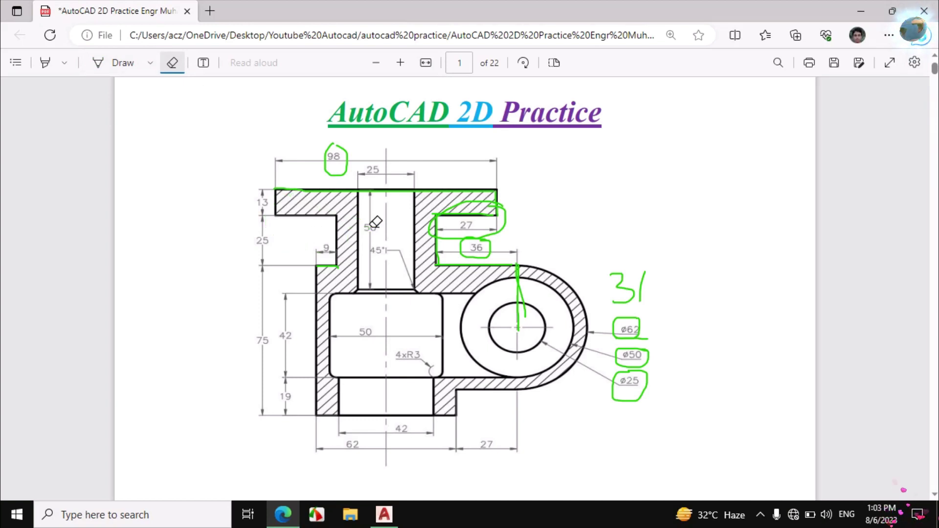
{"action": "left_click", "coordinate": [113, 62]}
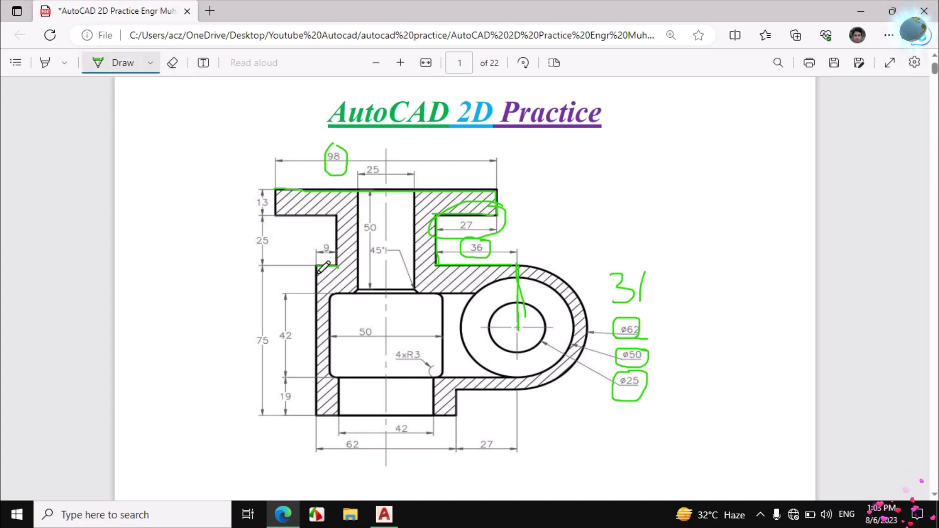
{"action": "left_click_drag", "start_coordinate": [316, 311], "coordinate": [317, 402]}
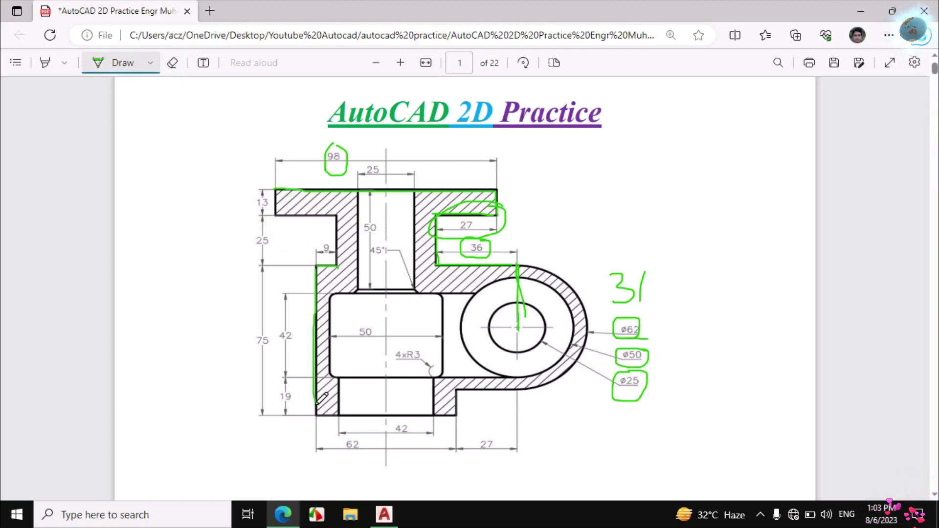
{"action": "left_click", "coordinate": [384, 514]}
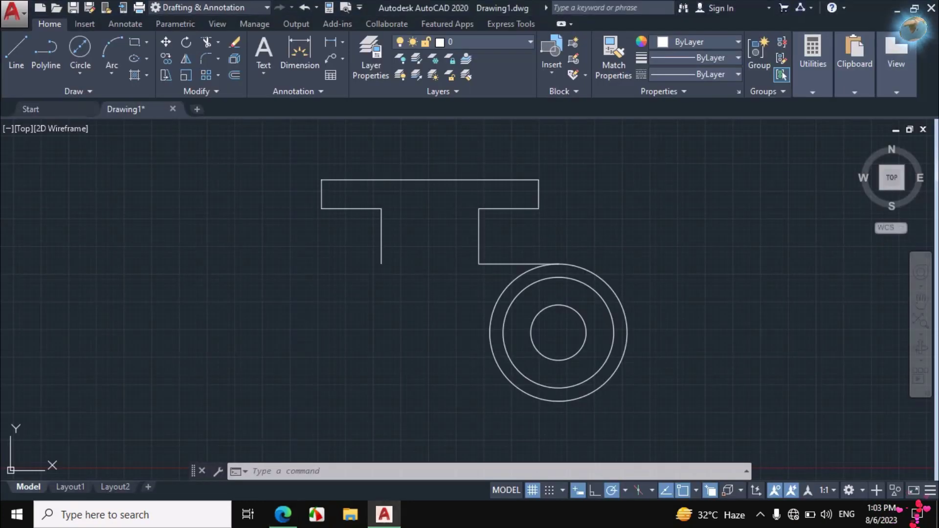
Step: Draw a 9-unit horizontal line leftward from the left neck line's lower end, then a 75-unit vertical line downward from it
{"action": "left_click", "coordinate": [12, 46]}
{"action": "left_click", "coordinate": [382, 264]}
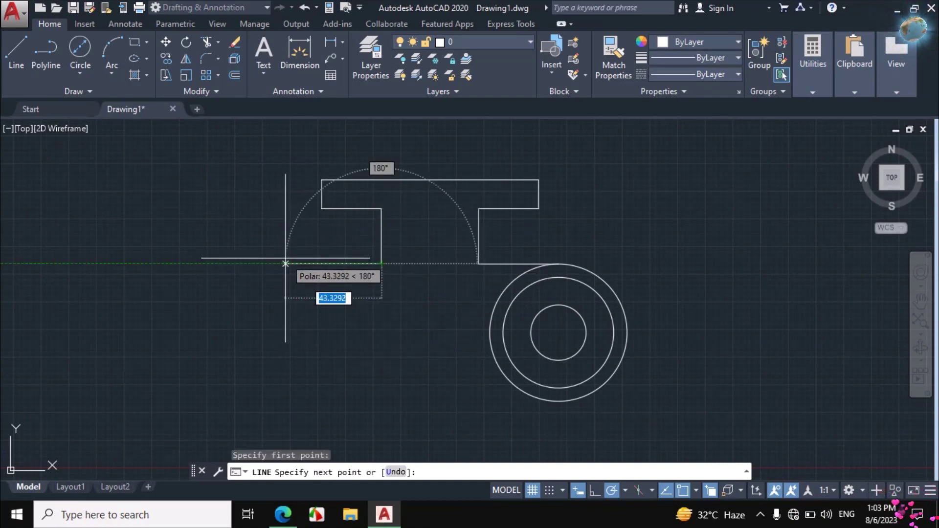
{"action": "type", "text": "9"}
{"action": "key", "text": "Return"}
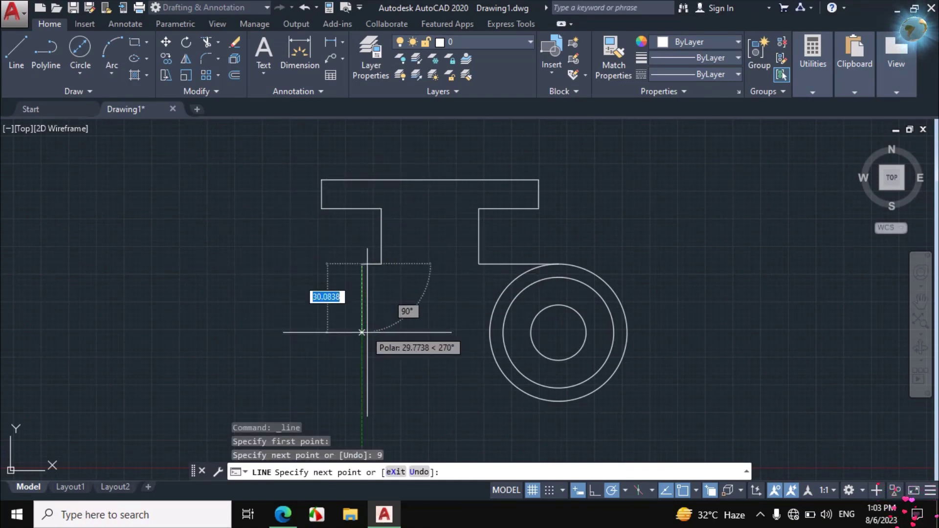
{"action": "type", "text": "75"}
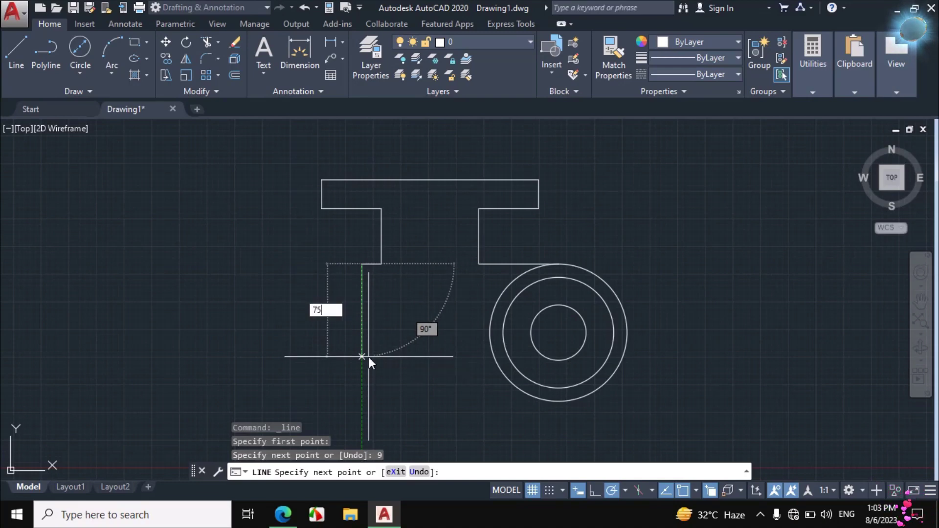
{"action": "key", "text": "Return"}
Step: Trace the bottom edge and circle its 62 dimension on the reference PDF, and draw the 62-unit bottom edge rightward in AutoCAD
{"action": "left_click", "coordinate": [283, 513]}
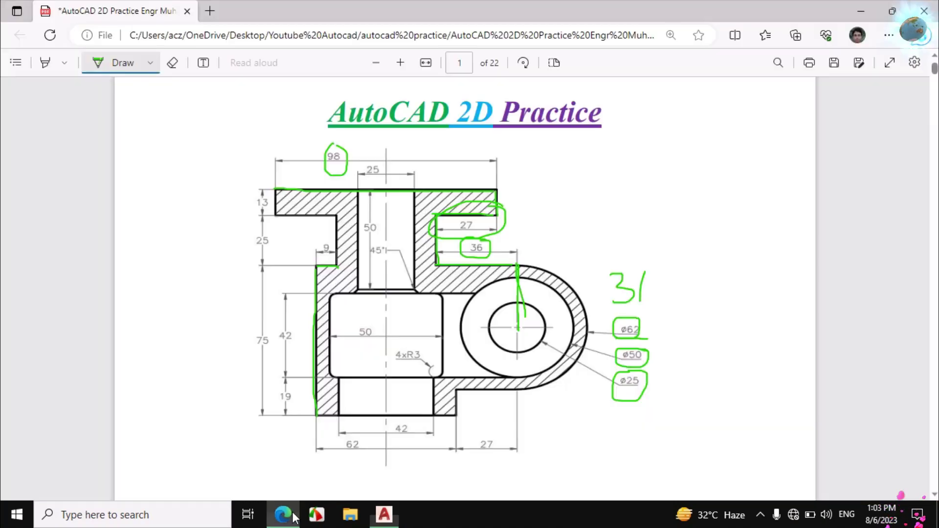
{"action": "mouse_move", "coordinate": [315, 417]}
{"action": "left_mouse_down"}
{"action": "mouse_move", "coordinate": [456, 414]}
{"action": "mouse_move", "coordinate": [450, 451]}
{"action": "left_mouse_up"}
{"action": "mouse_move", "coordinate": [316, 417]}
{"action": "left_mouse_down"}
{"action": "mouse_move", "coordinate": [317, 456]}
{"action": "mouse_move", "coordinate": [361, 445]}
{"action": "mouse_move", "coordinate": [337, 445]}
{"action": "left_mouse_up"}
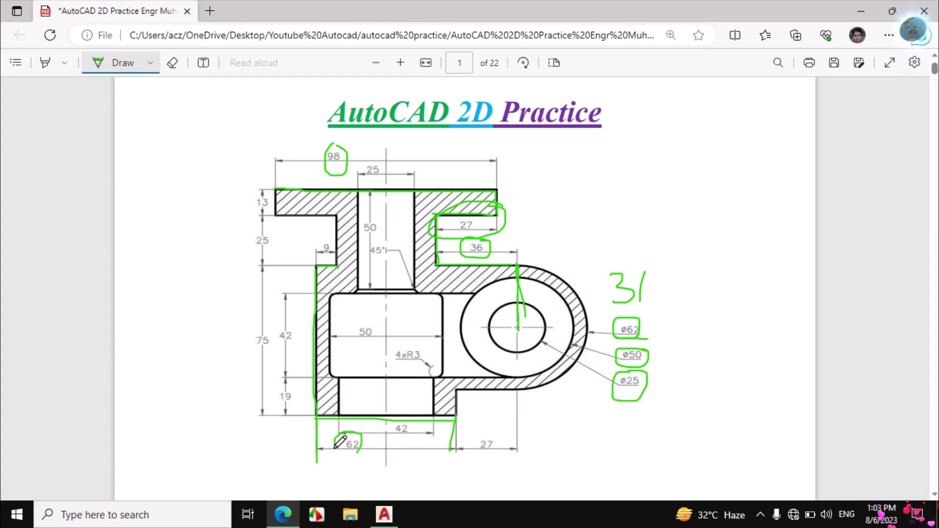
{"action": "left_click", "coordinate": [384, 514]}
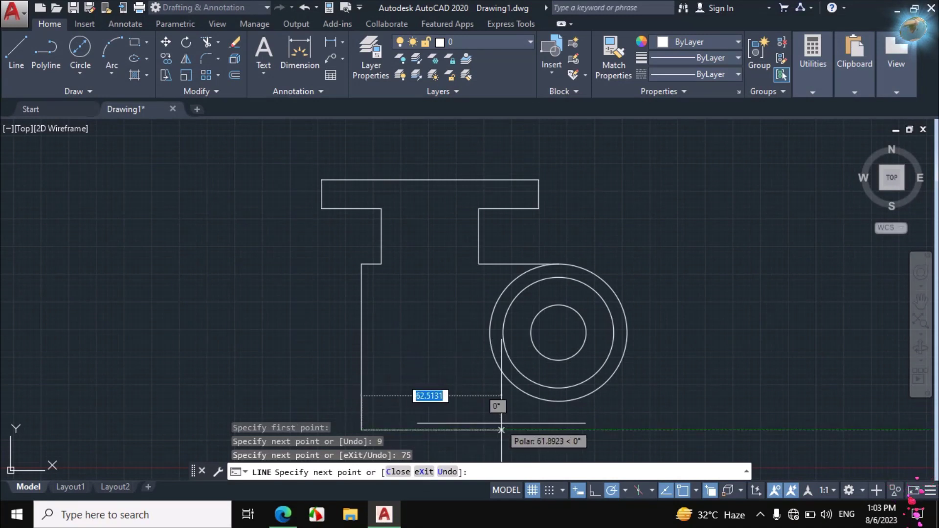
{"action": "type", "text": "62"}
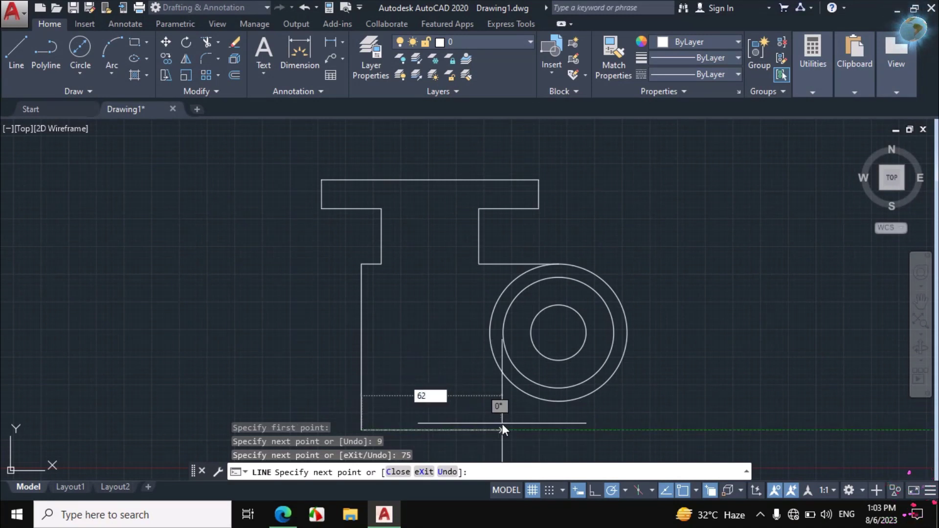
{"action": "key", "text": "Return"}
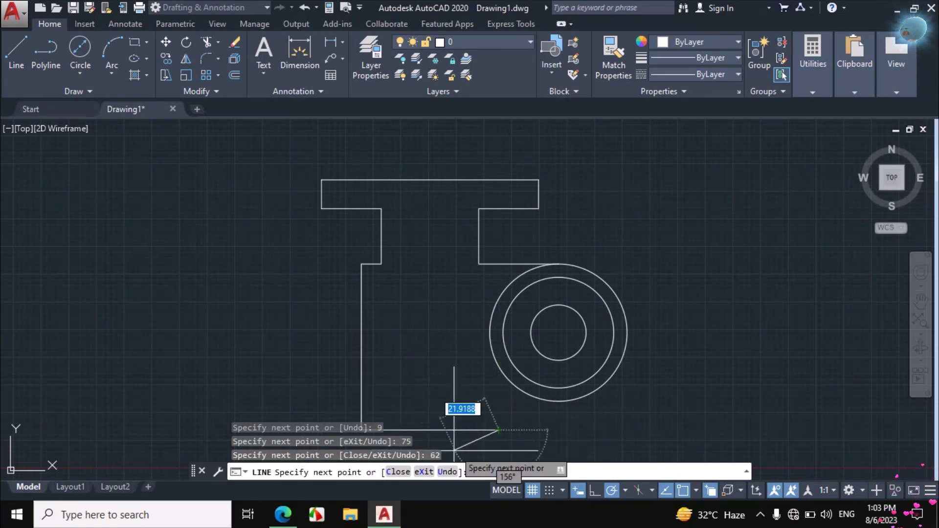
Step: Trace the lower-right step on the reference PDF, and in AutoCAD draw a vertical line about 19 units up from the bottom edge's right end
{"action": "left_click", "coordinate": [284, 514]}
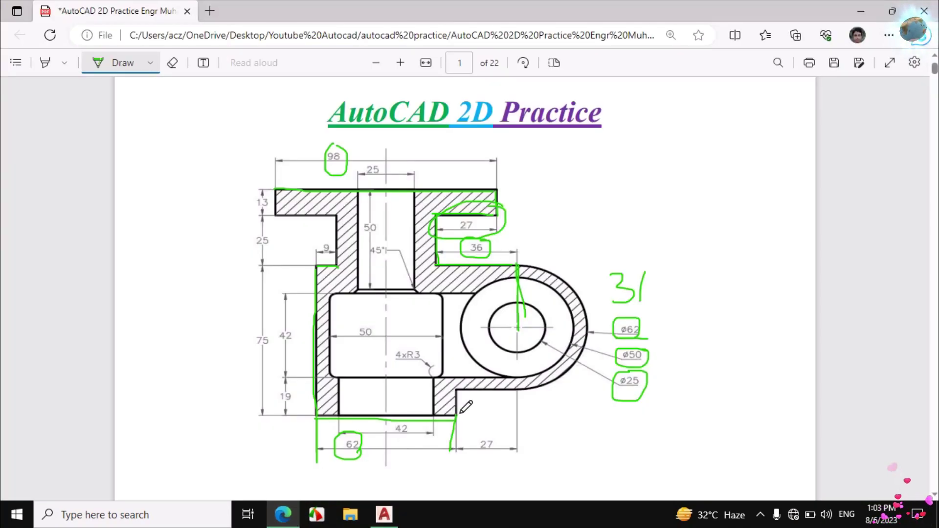
{"action": "left_click_drag", "start_coordinate": [454, 418], "coordinate": [458, 384]}
{"action": "mouse_move", "coordinate": [518, 387]}
{"action": "left_mouse_down"}
{"action": "mouse_move", "coordinate": [449, 388]}
{"action": "mouse_move", "coordinate": [455, 379]}
{"action": "mouse_move", "coordinate": [451, 395]}
{"action": "mouse_move", "coordinate": [464, 384]}
{"action": "mouse_move", "coordinate": [447, 386]}
{"action": "mouse_move", "coordinate": [458, 387]}
{"action": "mouse_move", "coordinate": [459, 374]}
{"action": "mouse_move", "coordinate": [458, 389]}
{"action": "mouse_move", "coordinate": [460, 377]}
{"action": "mouse_move", "coordinate": [435, 385]}
{"action": "mouse_move", "coordinate": [462, 376]}
{"action": "left_mouse_up"}
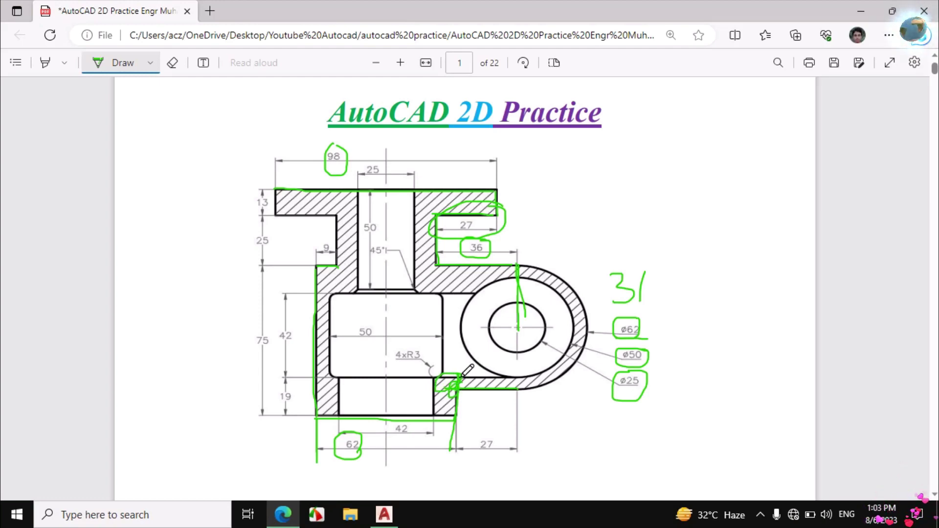
{"action": "left_click", "coordinate": [384, 513]}
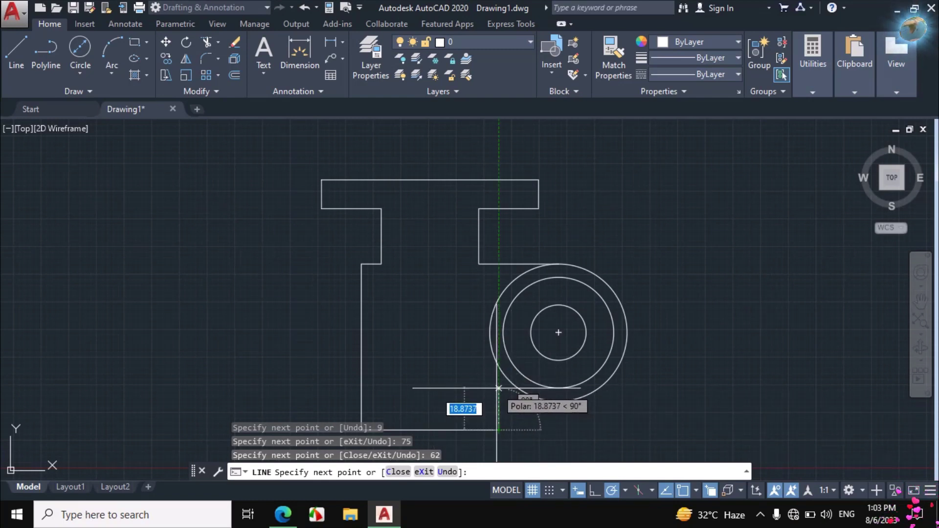
{"action": "left_click", "coordinate": [498, 388]}
{"action": "key", "text": "Escape"}
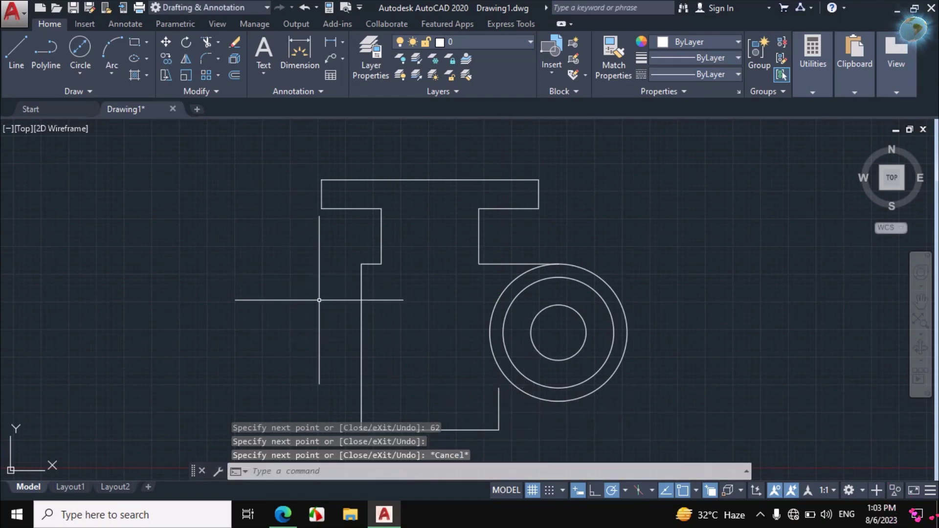
Step: Draw a horizontal line from the outer circle's bottom quadrant leftward past the short vertical line
{"action": "key", "text": "Return"}
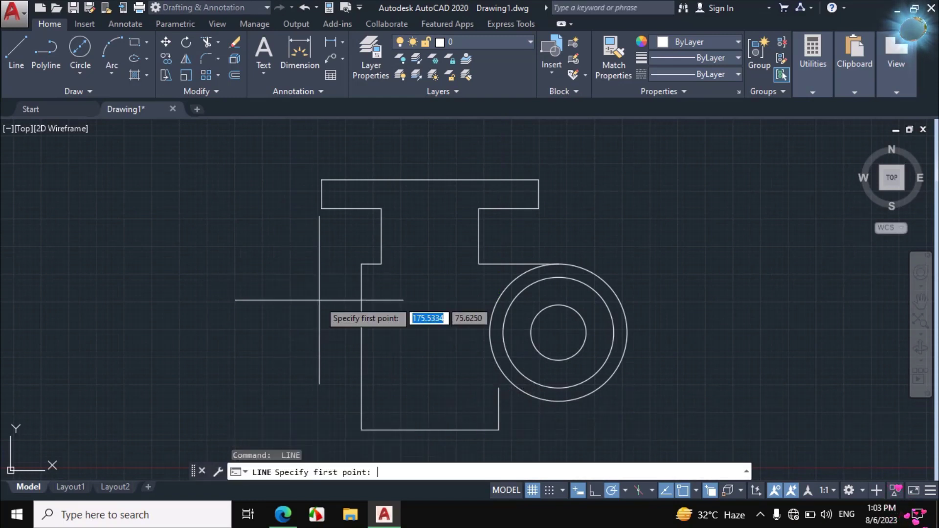
{"action": "left_click", "coordinate": [558, 401]}
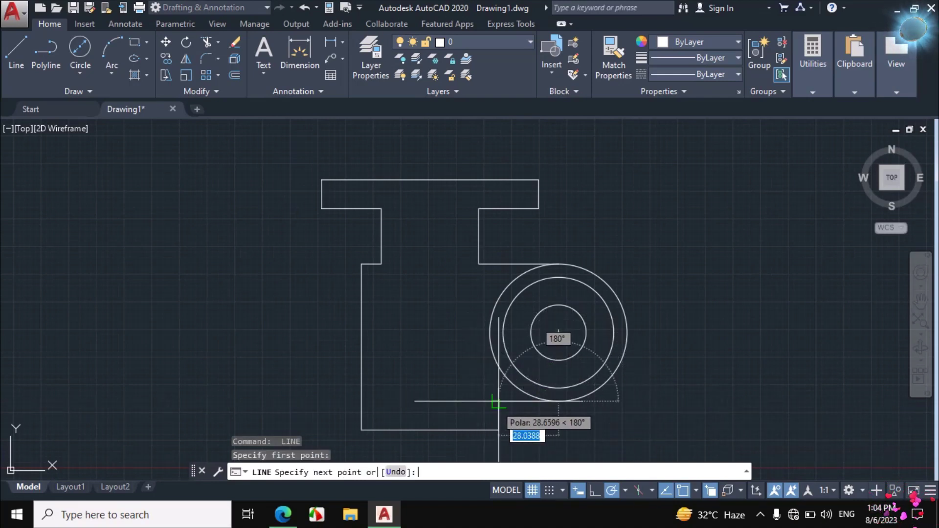
{"action": "left_click", "coordinate": [465, 401]}
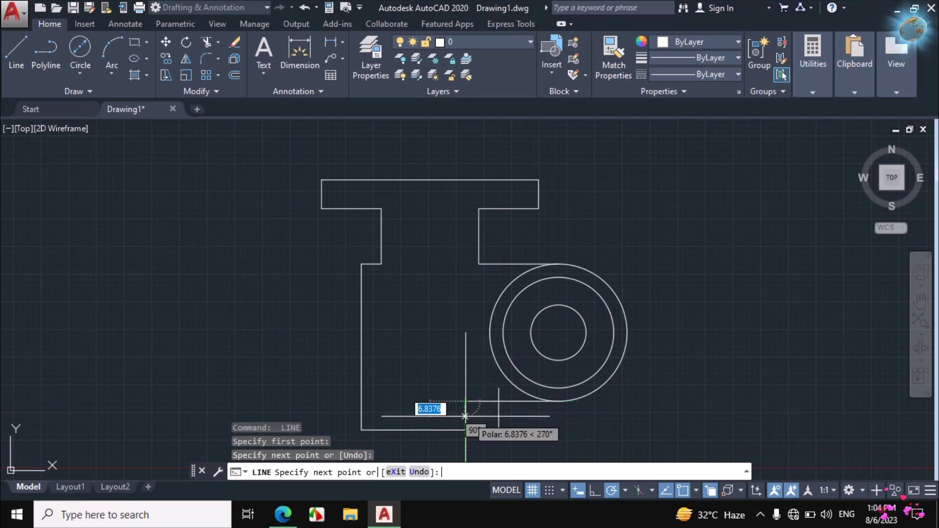
{"action": "key", "text": "Escape"}
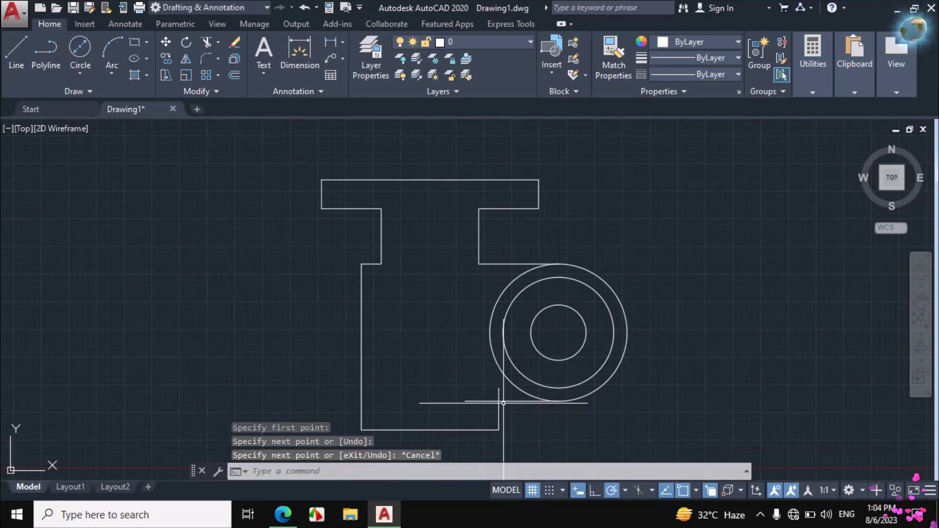
Step: Trim the overhanging ends of the short vertical and lower horizontal lines to leave a clean corner at their crossing
{"action": "scroll", "coordinate": [502, 402], "scroll_direction": "down", "scroll_amount": 5}
{"action": "scroll", "coordinate": [502, 403], "scroll_direction": "up", "scroll_amount": 6}
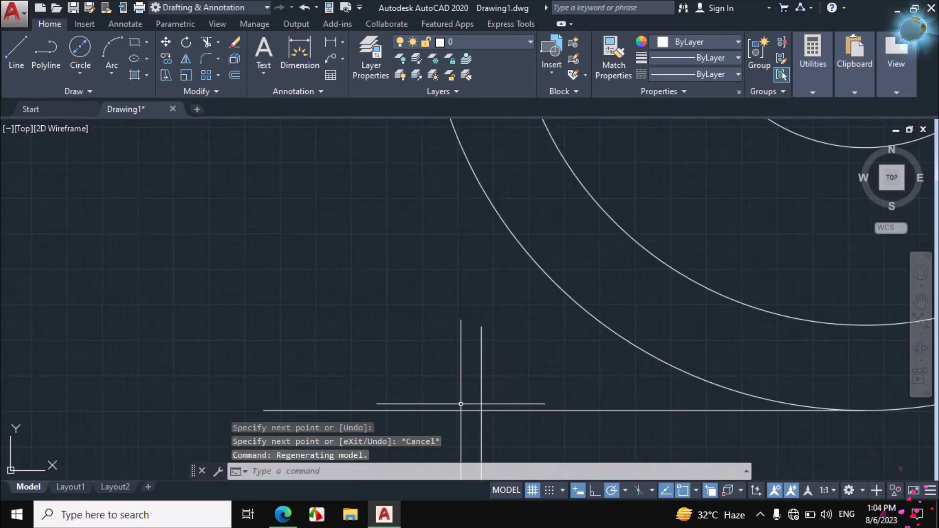
{"action": "type", "text": "tr"}
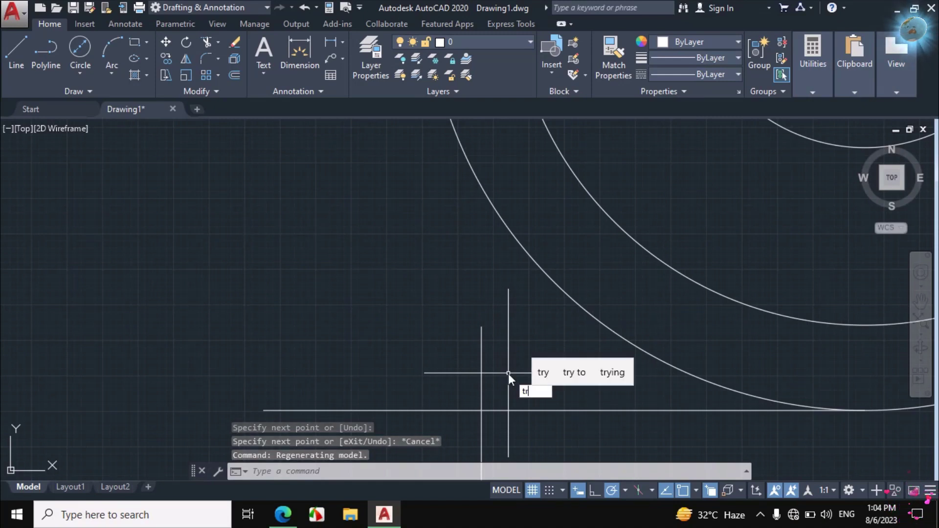
{"action": "key", "text": "Return"}
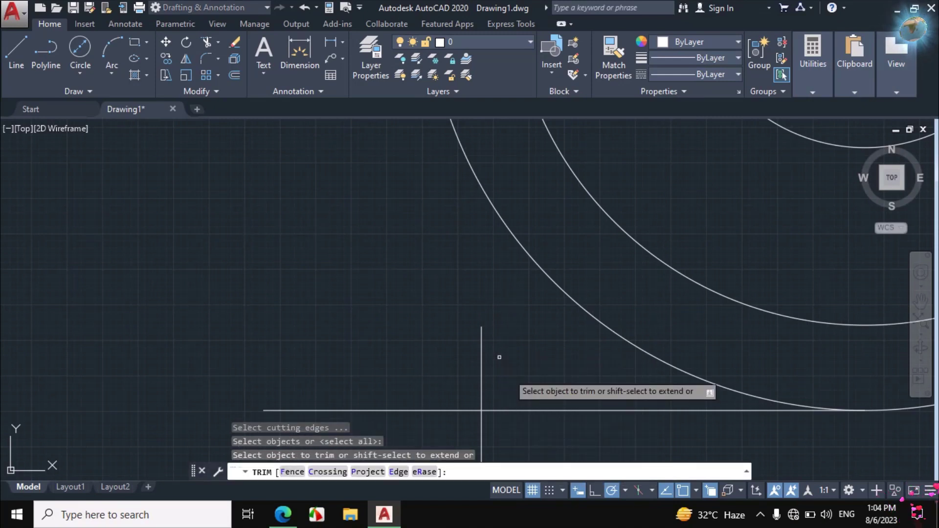
{"action": "left_click", "coordinate": [493, 345]}
{"action": "left_click", "coordinate": [448, 353]}
{"action": "left_click", "coordinate": [421, 395]}
{"action": "left_click", "coordinate": [399, 412]}
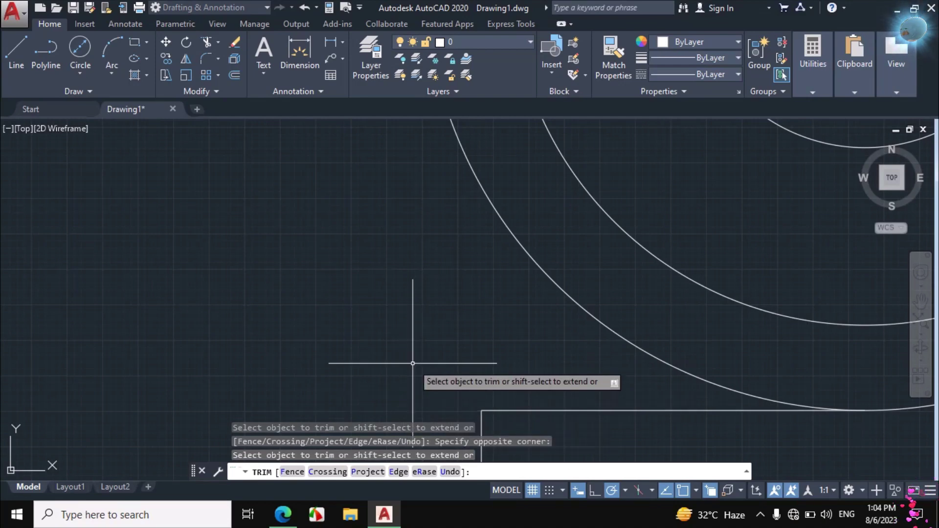
{"action": "key", "text": "Escape"}
{"action": "scroll", "coordinate": [419, 329], "scroll_direction": "down", "scroll_amount": 5}
{"action": "scroll", "coordinate": [475, 398], "scroll_direction": "up", "scroll_amount": 2}
Step: On the reference PDF, sketch marks for the centre line and upper bore around the 25 dimension, and erase them
{"action": "left_click", "coordinate": [282, 514]}
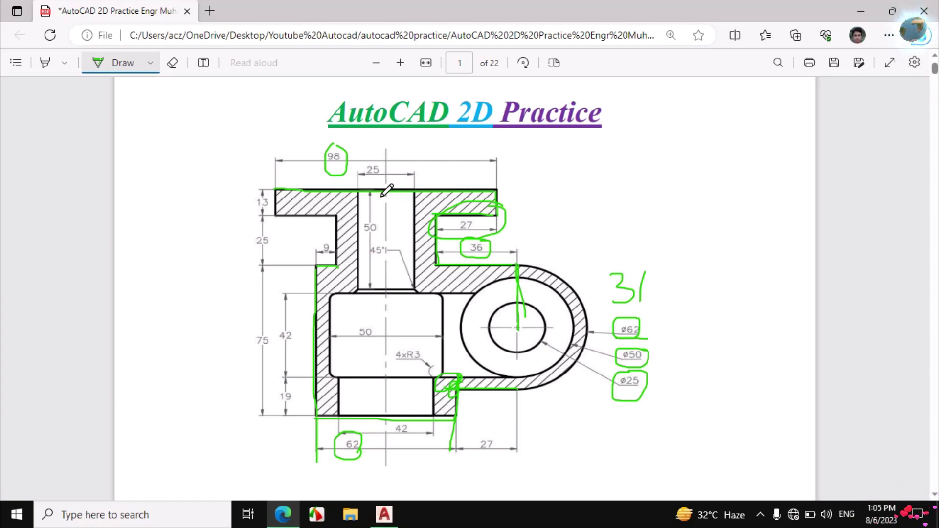
{"action": "left_click_drag", "start_coordinate": [386, 146], "coordinate": [402, 194]}
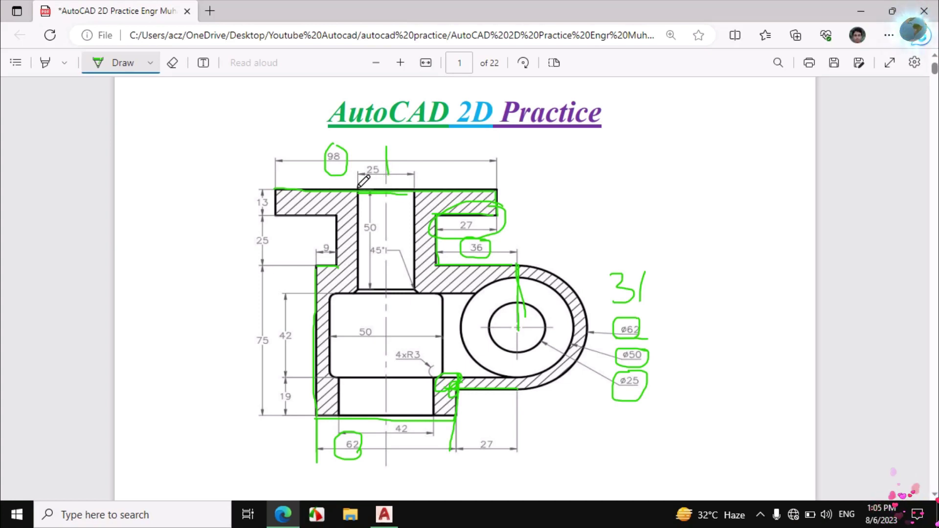
{"action": "left_click_drag", "start_coordinate": [386, 168], "coordinate": [387, 206]}
{"action": "mouse_move", "coordinate": [398, 288]}
{"action": "left_mouse_down"}
{"action": "mouse_move", "coordinate": [394, 196]}
{"action": "mouse_move", "coordinate": [365, 230]}
{"action": "mouse_move", "coordinate": [382, 235]}
{"action": "mouse_move", "coordinate": [380, 223]}
{"action": "mouse_move", "coordinate": [357, 210]}
{"action": "mouse_move", "coordinate": [399, 204]}
{"action": "mouse_move", "coordinate": [367, 237]}
{"action": "mouse_move", "coordinate": [405, 198]}
{"action": "mouse_move", "coordinate": [386, 181]}
{"action": "mouse_move", "coordinate": [383, 206]}
{"action": "mouse_move", "coordinate": [386, 178]}
{"action": "mouse_move", "coordinate": [401, 159]}
{"action": "left_mouse_up"}
{"action": "left_click", "coordinate": [172, 62]}
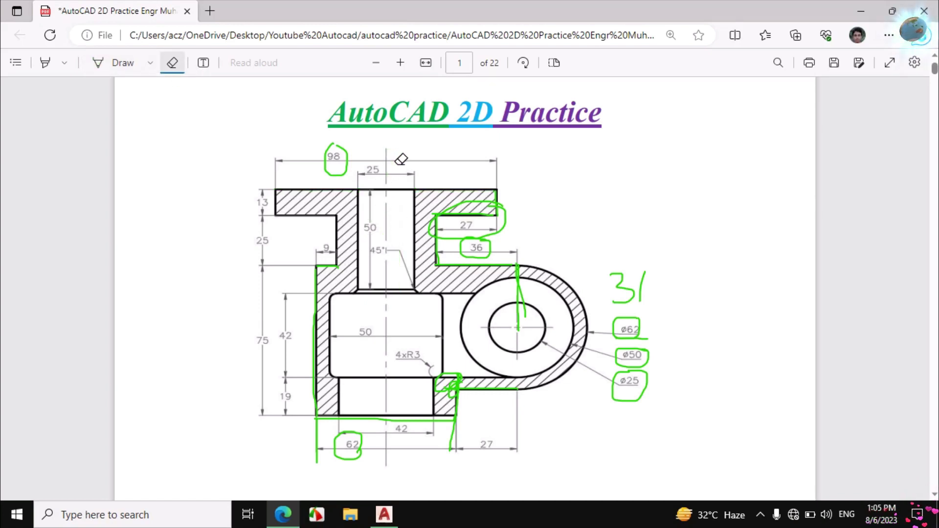
Step: Trace the upper bore's top edge and circle its 50 depth dimension on the reference PDF, and return to AutoCAD
{"action": "left_click", "coordinate": [122, 62]}
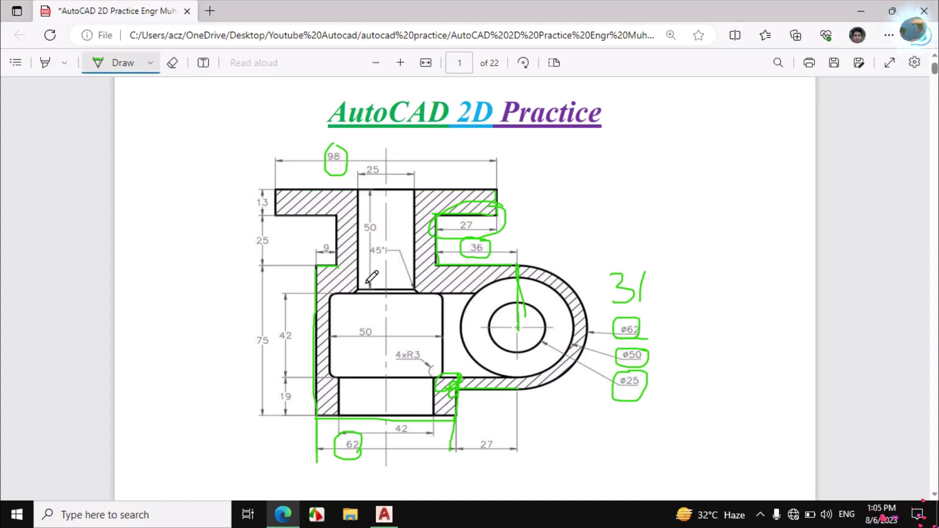
{"action": "mouse_move", "coordinate": [375, 211]}
{"action": "left_mouse_down"}
{"action": "mouse_move", "coordinate": [383, 234]}
{"action": "mouse_move", "coordinate": [373, 191]}
{"action": "mouse_move", "coordinate": [405, 191]}
{"action": "left_mouse_up"}
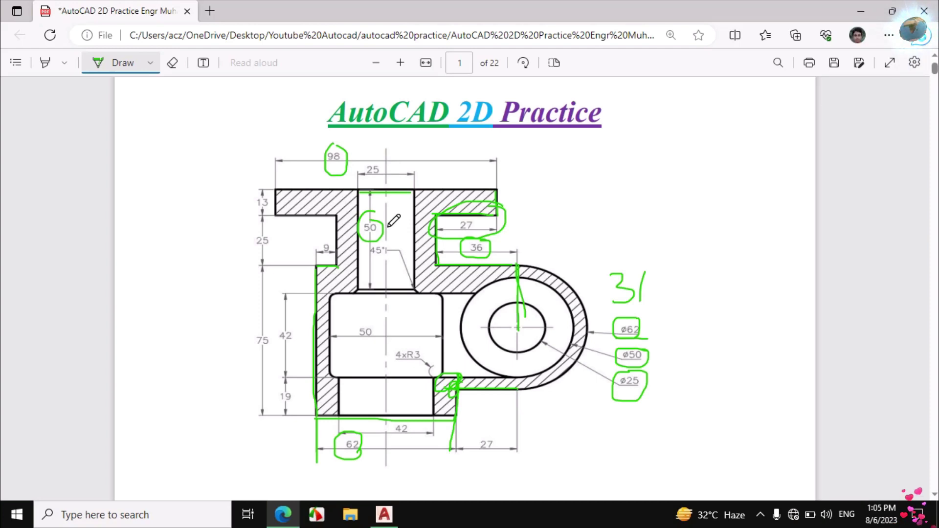
{"action": "left_click", "coordinate": [384, 514]}
Step: Draw a line 25/2 long rightward from the top edge's midpoint, and continue it 50 units straight down as the bore's right side
{"action": "scroll", "coordinate": [415, 358], "scroll_direction": "down", "scroll_amount": 6}
{"action": "scroll", "coordinate": [402, 230], "scroll_direction": "up", "scroll_amount": 4}
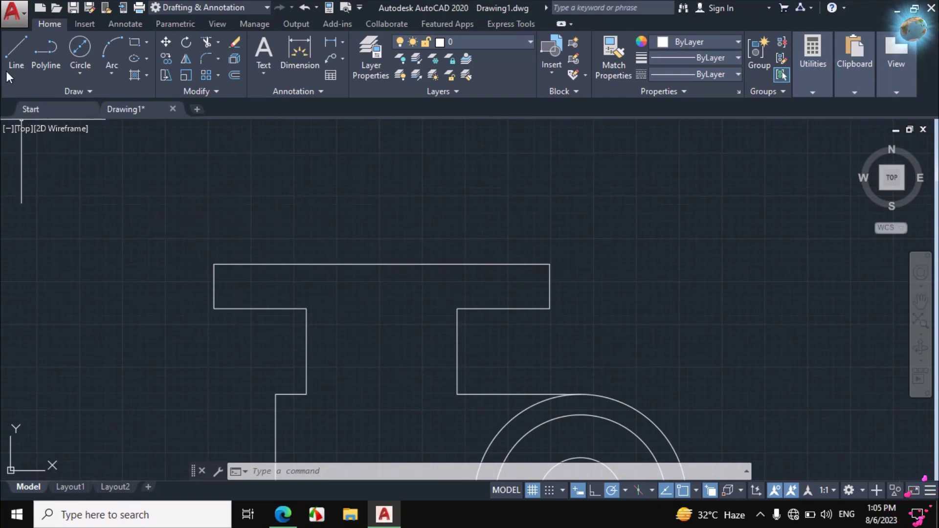
{"action": "left_click", "coordinate": [13, 49]}
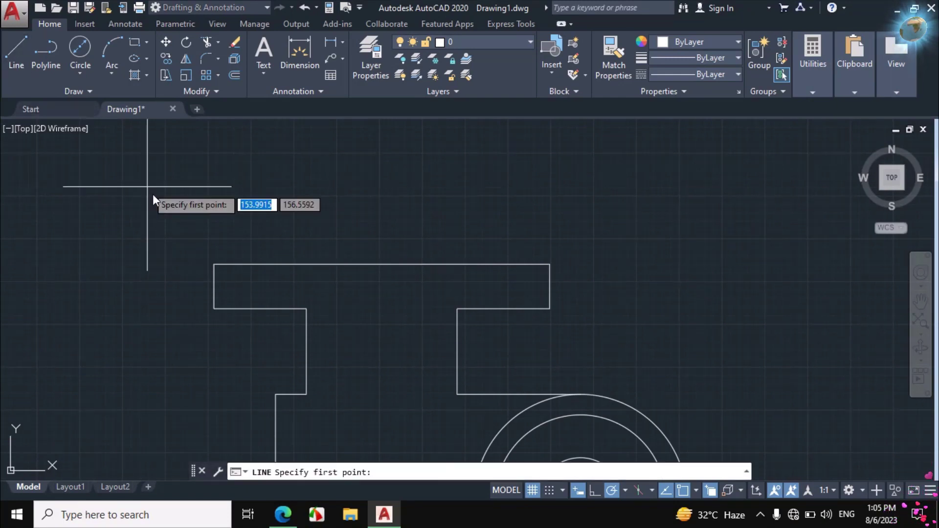
{"action": "left_click", "coordinate": [382, 264]}
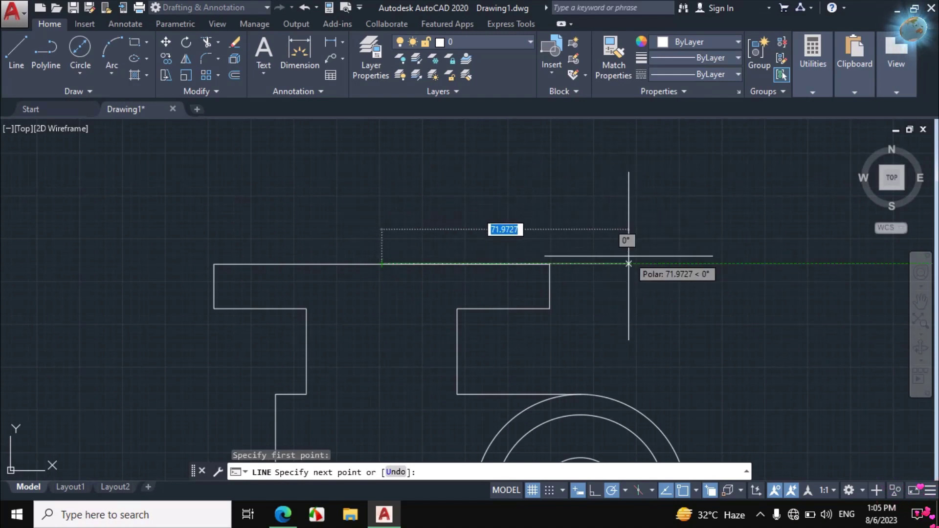
{"action": "type", "text": "25"}
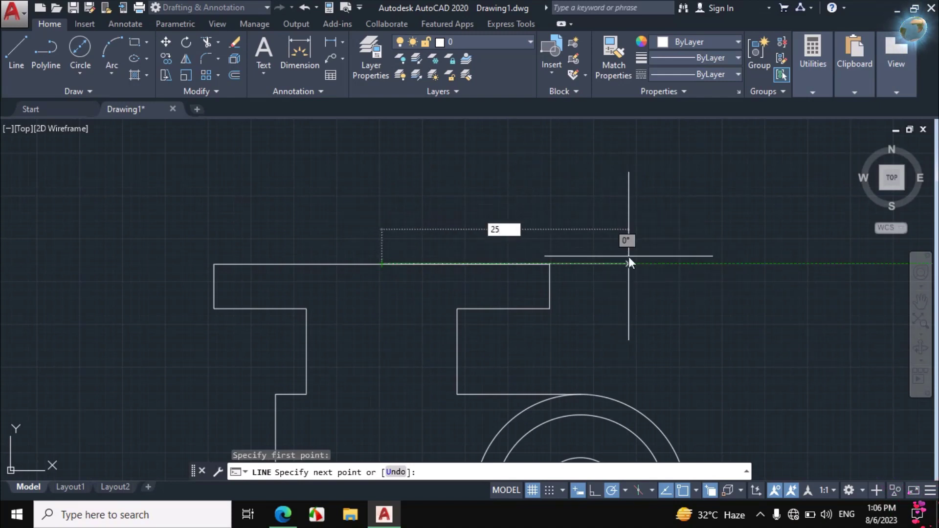
{"action": "type", "text": "/"}
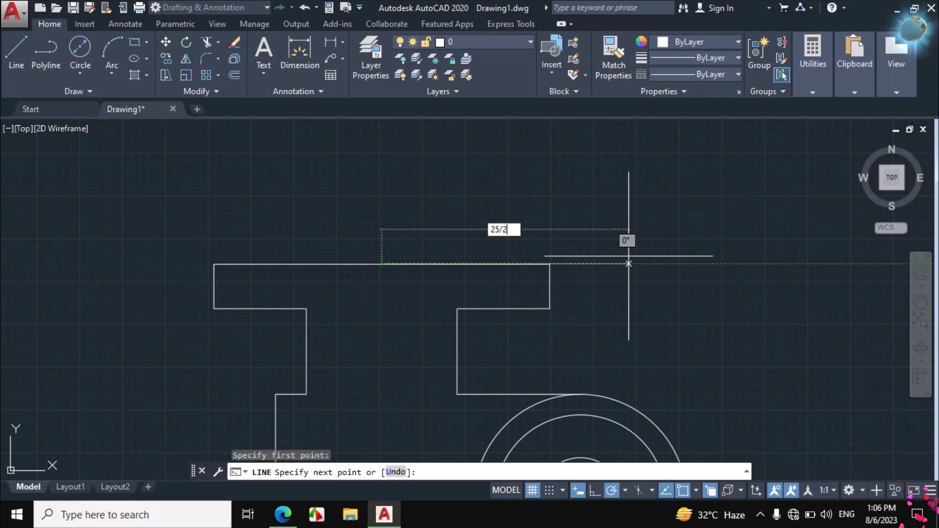
{"action": "type", "text": "2"}
{"action": "key", "text": "Return"}
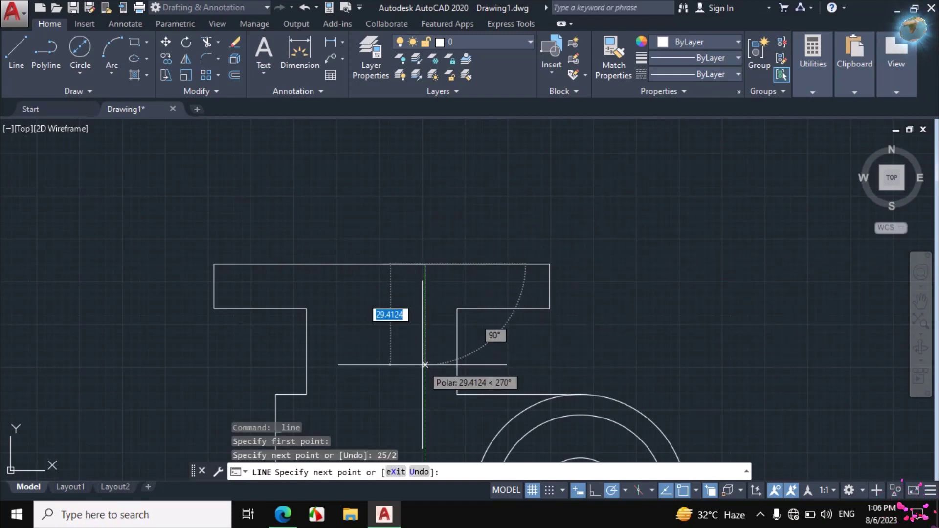
{"action": "type", "text": "50"}
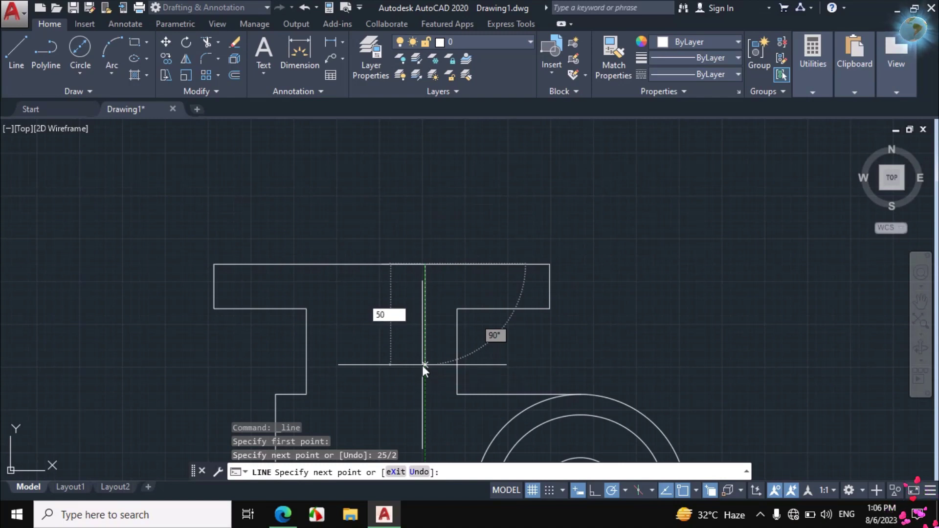
{"action": "key", "text": "Return"}
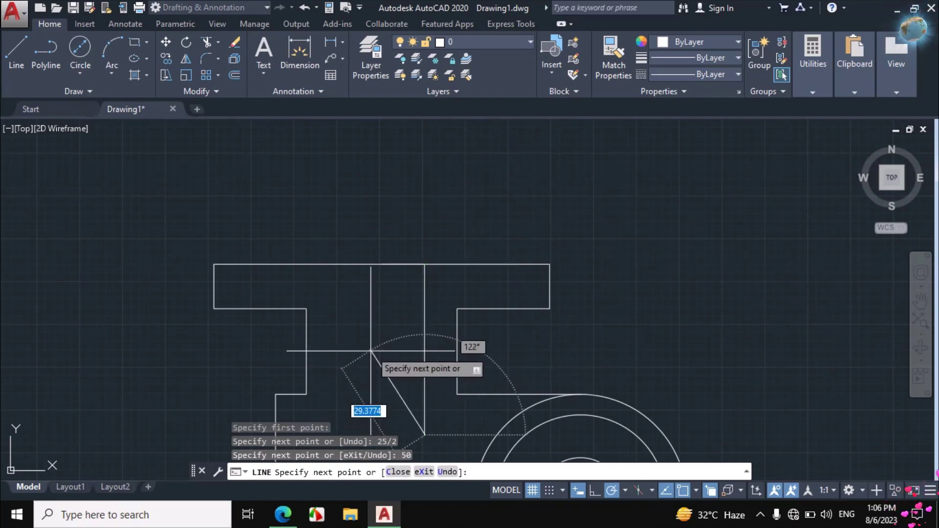
Step: Trace the upper bore's bottom edge and mark its 25 width on the reference PDF, and return to AutoCAD
{"action": "key", "text": "alt+Tab"}
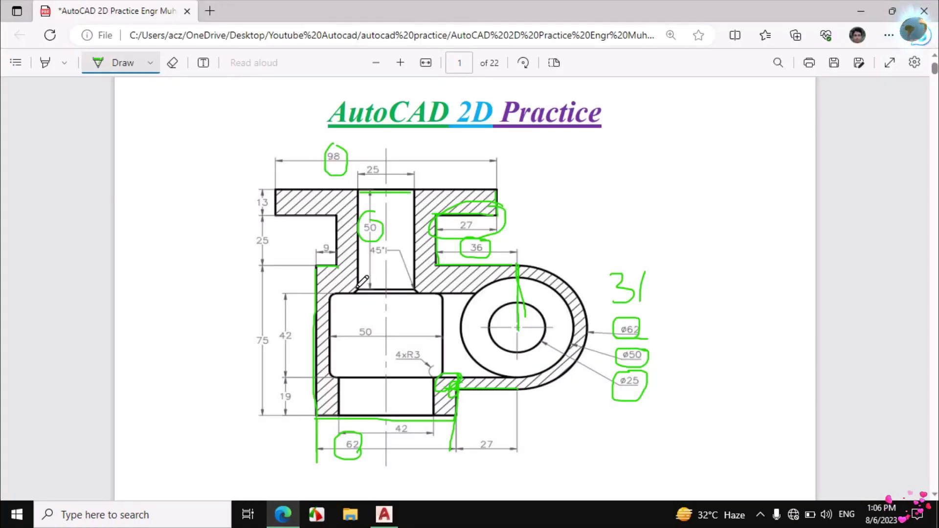
{"action": "left_click_drag", "start_coordinate": [357, 289], "coordinate": [399, 289]}
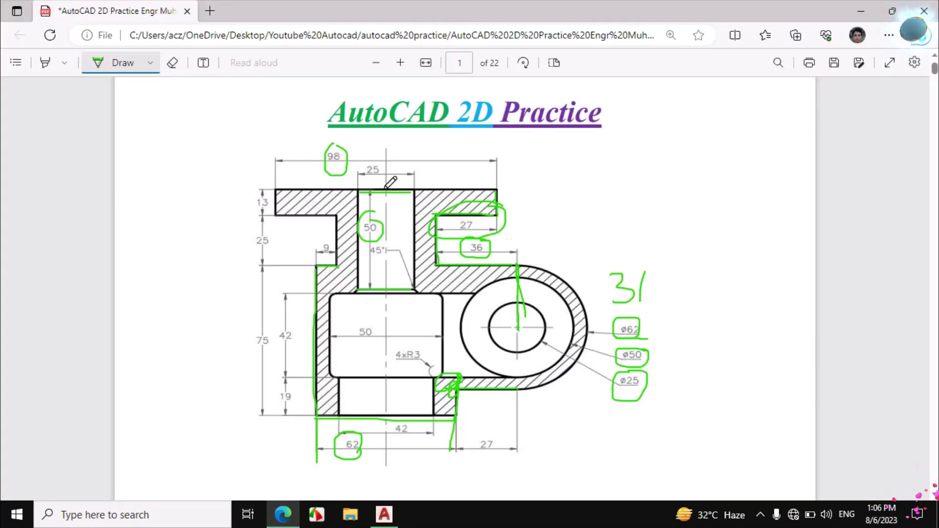
{"action": "left_click_drag", "start_coordinate": [357, 182], "coordinate": [397, 183]}
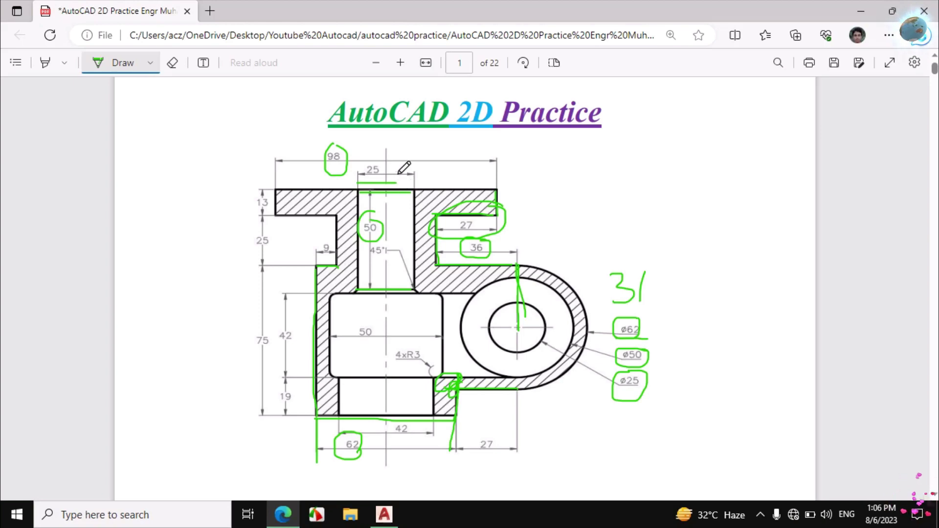
{"action": "left_click", "coordinate": [384, 514]}
Step: Continue the bore line 25 units left and 50 units straight up to the top edge, and end the line
{"action": "scroll", "coordinate": [480, 256], "scroll_direction": "up", "scroll_amount": 2}
{"action": "scroll", "coordinate": [481, 255], "scroll_direction": "down", "scroll_amount": 3}
{"action": "scroll", "coordinate": [343, 374], "scroll_direction": "up", "scroll_amount": 3}
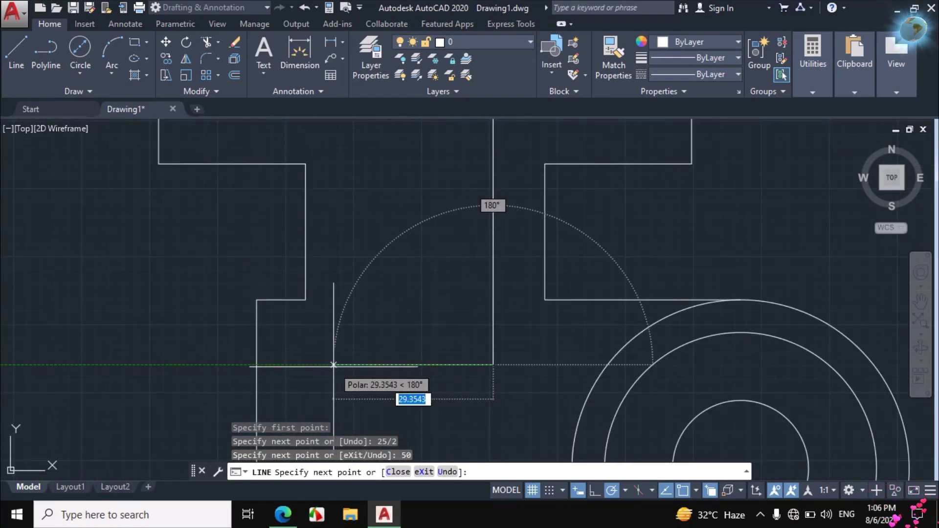
{"action": "type", "text": "25"}
{"action": "key", "text": "Return"}
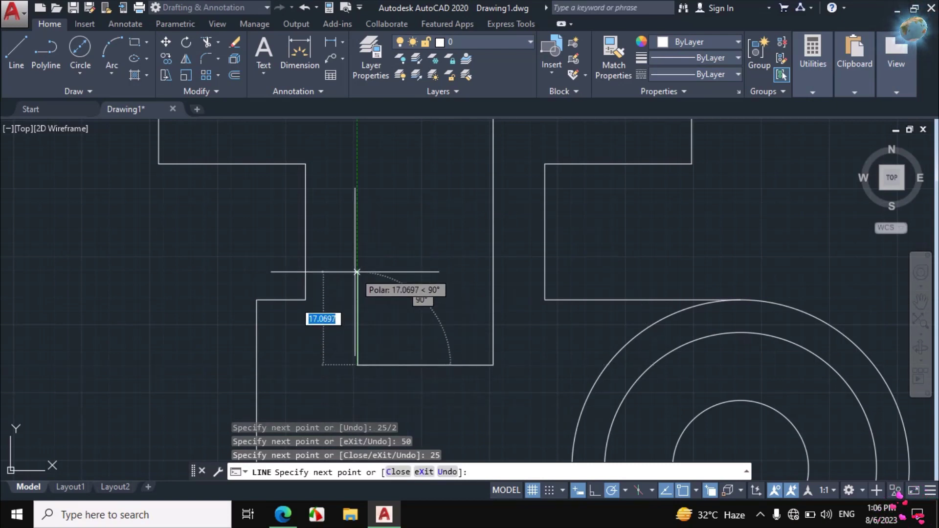
{"action": "type", "text": "50"}
{"action": "key", "text": "Return"}
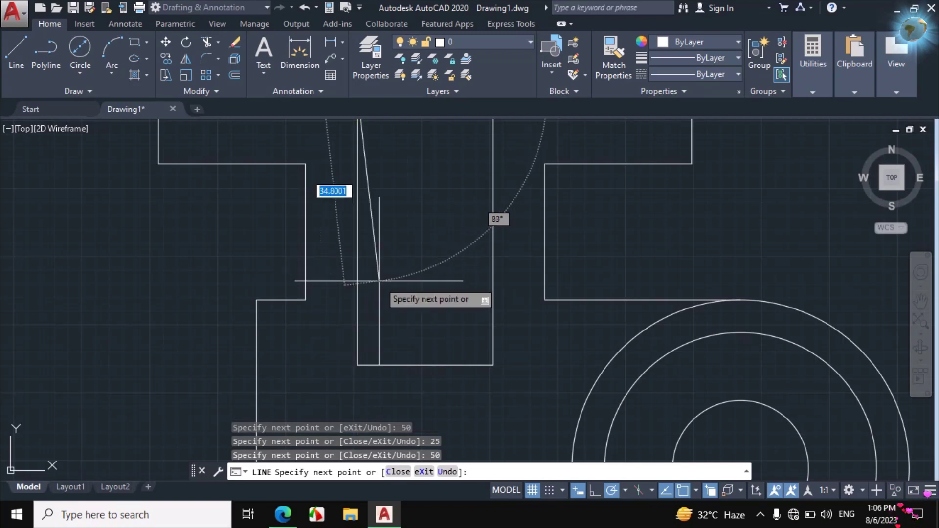
{"action": "key", "text": "Escape"}
{"action": "scroll", "coordinate": [322, 318], "scroll_direction": "down", "scroll_amount": 3}
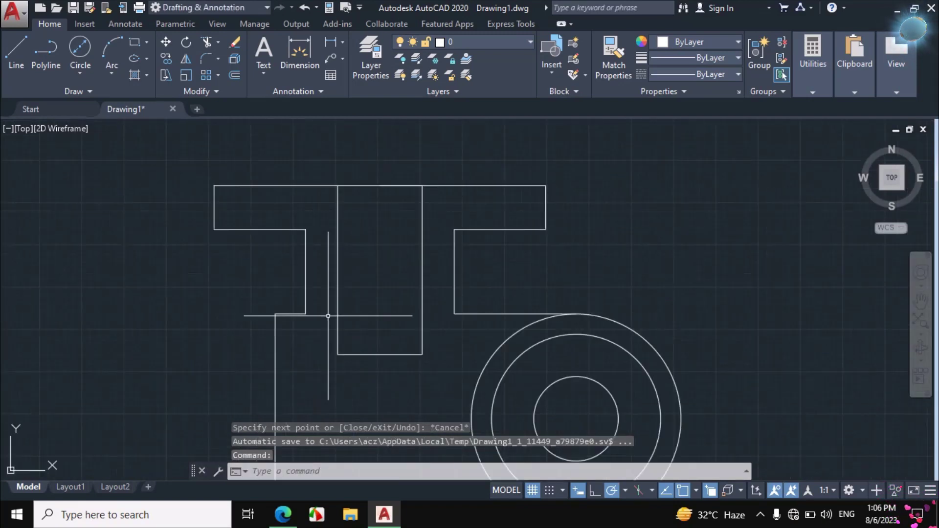
Step: Erase the short overlapping construction line on the top edge between its midpoint and the bore's right side
{"action": "scroll", "coordinate": [401, 190], "scroll_direction": "up", "scroll_amount": 2}
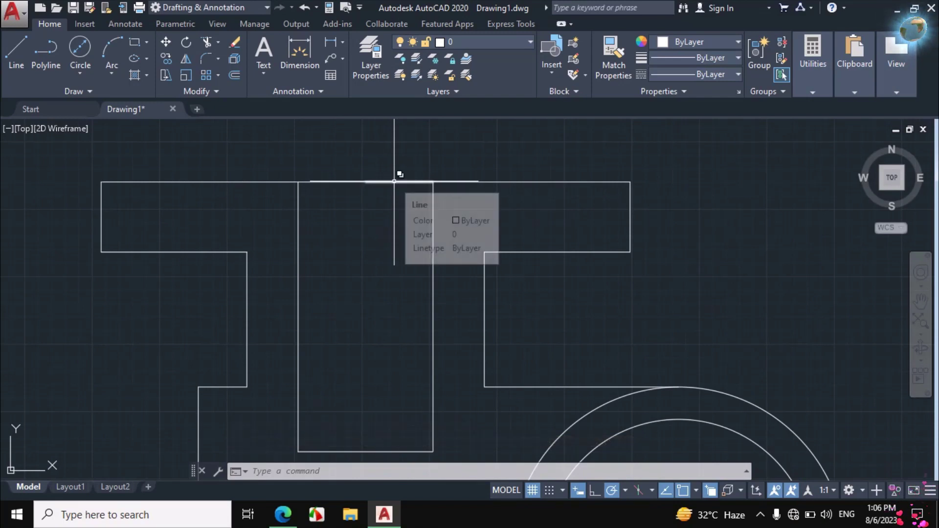
{"action": "left_click", "coordinate": [394, 182]}
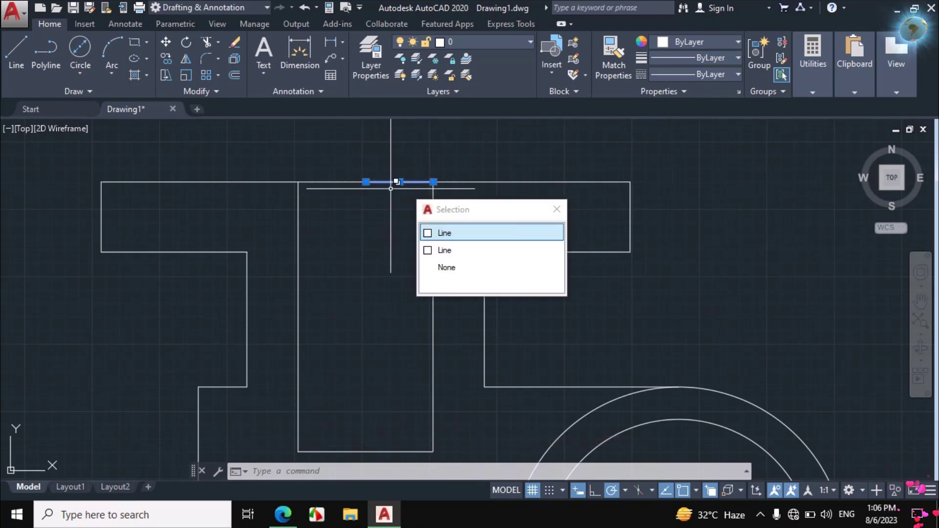
{"action": "left_click", "coordinate": [445, 232]}
{"action": "type", "text": "e"}
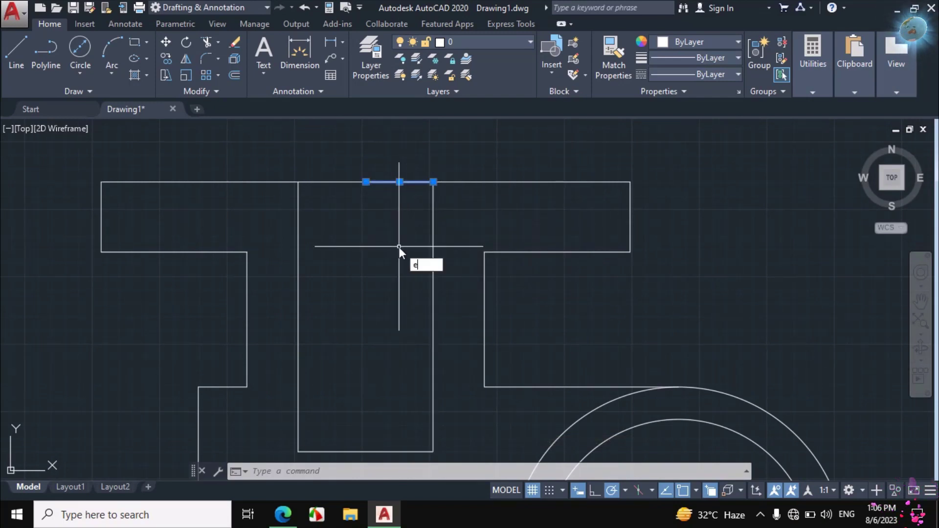
{"action": "key", "text": "Return"}
{"action": "scroll", "coordinate": [415, 195], "scroll_direction": "down", "scroll_amount": 5}
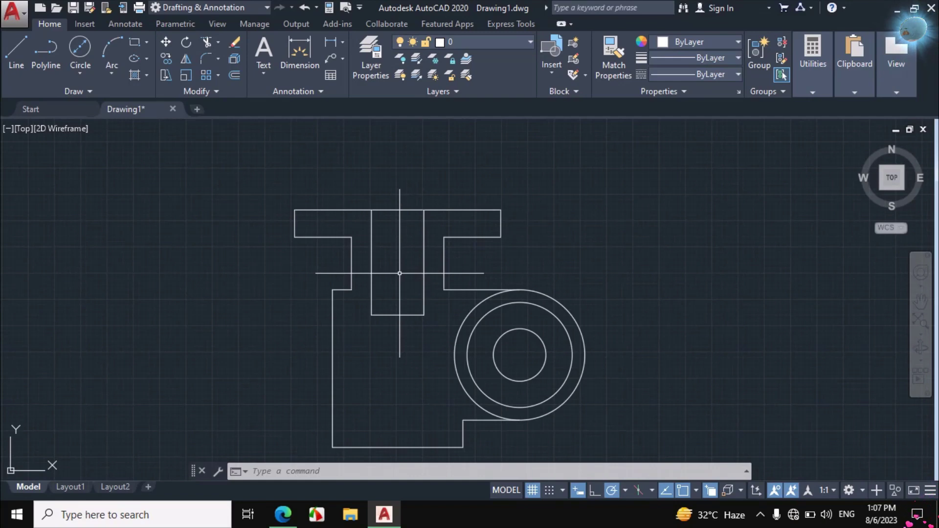
Step: On the reference PDF, erase the marks around the lower outline and trace the lower bore's top edge and sides
{"action": "left_click", "coordinate": [283, 513]}
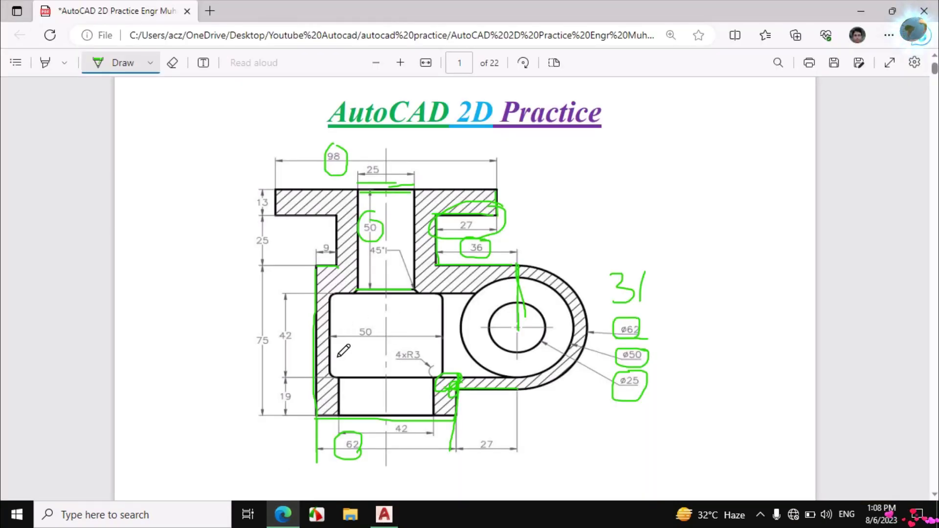
{"action": "left_click", "coordinate": [172, 62]}
{"action": "mouse_move", "coordinate": [450, 394]}
{"action": "left_mouse_down"}
{"action": "mouse_move", "coordinate": [472, 379]}
{"action": "mouse_move", "coordinate": [447, 434]}
{"action": "mouse_move", "coordinate": [465, 404]}
{"action": "mouse_move", "coordinate": [455, 382]}
{"action": "mouse_move", "coordinate": [468, 397]}
{"action": "mouse_move", "coordinate": [514, 378]}
{"action": "mouse_move", "coordinate": [342, 376]}
{"action": "mouse_move", "coordinate": [338, 415]}
{"action": "left_mouse_up"}
{"action": "left_click", "coordinate": [119, 62]}
{"action": "left_click_drag", "start_coordinate": [434, 378], "coordinate": [433, 418]}
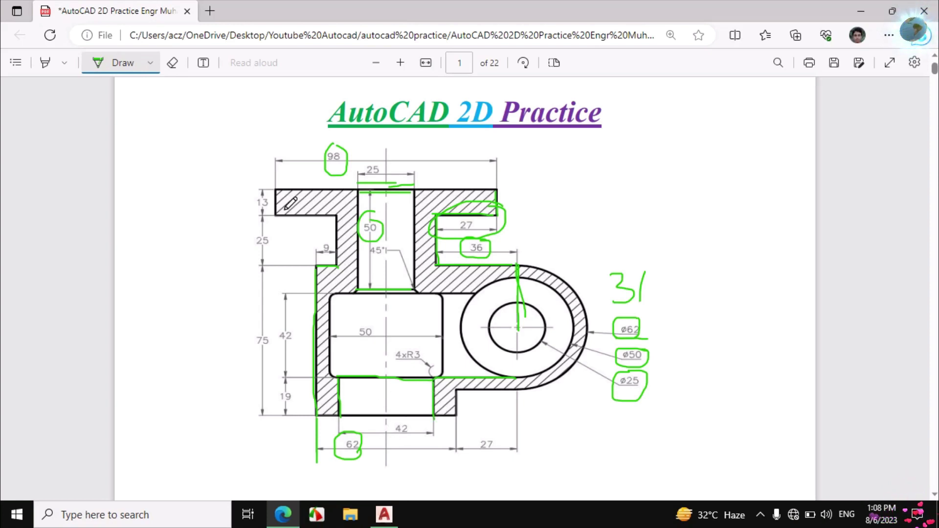
Step: Redo the mark at the 62 base width on the PDF, trace the lower bore's bottom edge, and circle its 42 width
{"action": "left_click", "coordinate": [172, 63]}
{"action": "left_click", "coordinate": [356, 441]}
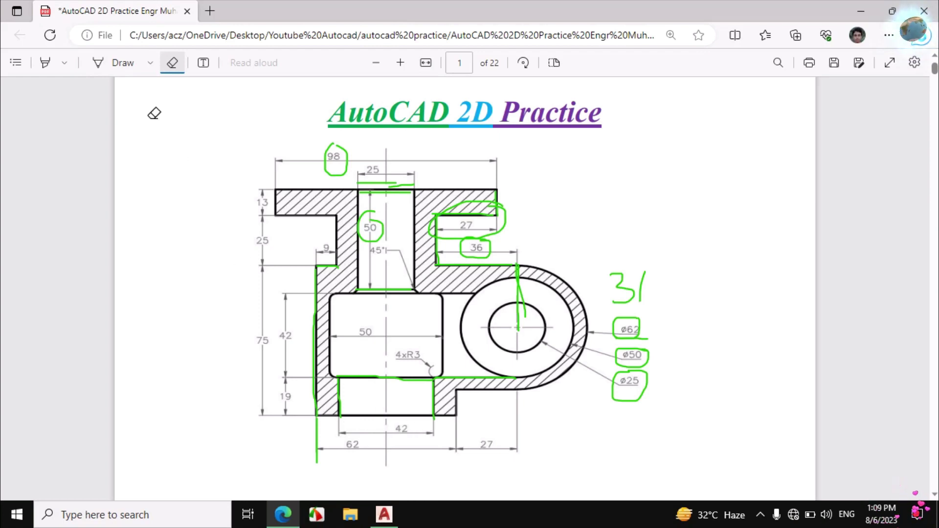
{"action": "left_click", "coordinate": [119, 63]}
{"action": "left_click_drag", "start_coordinate": [317, 455], "coordinate": [446, 455]}
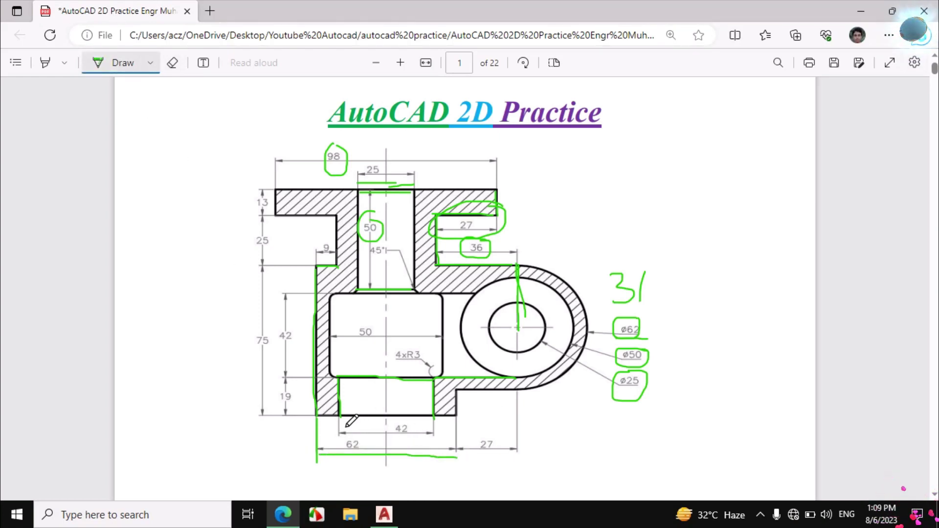
{"action": "left_click_drag", "start_coordinate": [341, 418], "coordinate": [430, 419]}
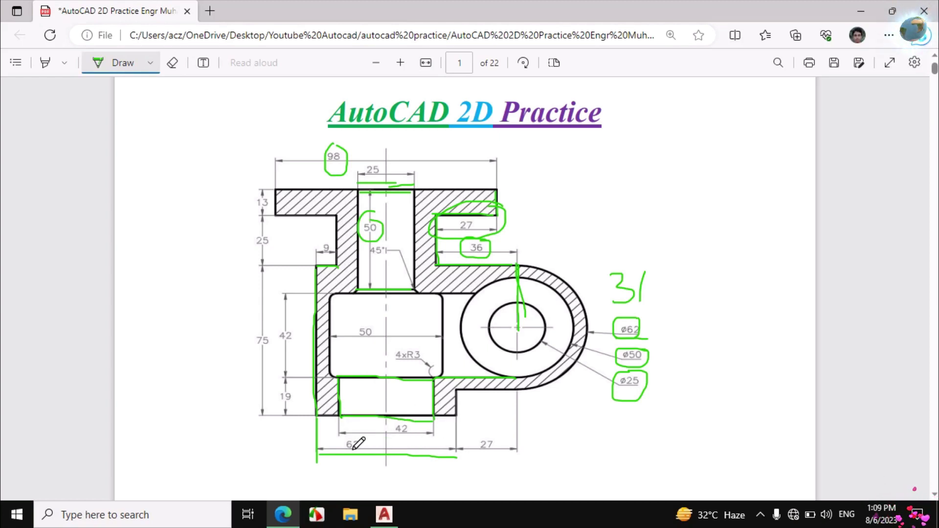
{"action": "mouse_move", "coordinate": [394, 419]}
{"action": "left_mouse_down"}
{"action": "mouse_move", "coordinate": [413, 438]}
{"action": "mouse_move", "coordinate": [391, 422]}
{"action": "mouse_move", "coordinate": [344, 442]}
{"action": "mouse_move", "coordinate": [363, 446]}
{"action": "left_mouse_up"}
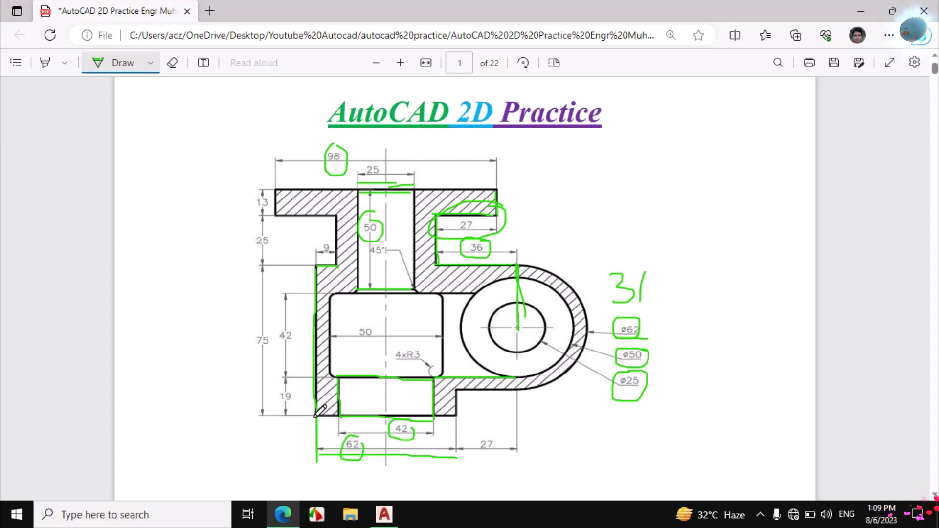
Step: Mark the wall thicknesses beside the lower bore, note their 20 total, trace the Ø50 leader on the PDF, and return to AutoCAD
{"action": "left_click_drag", "start_coordinate": [316, 415], "coordinate": [338, 415]}
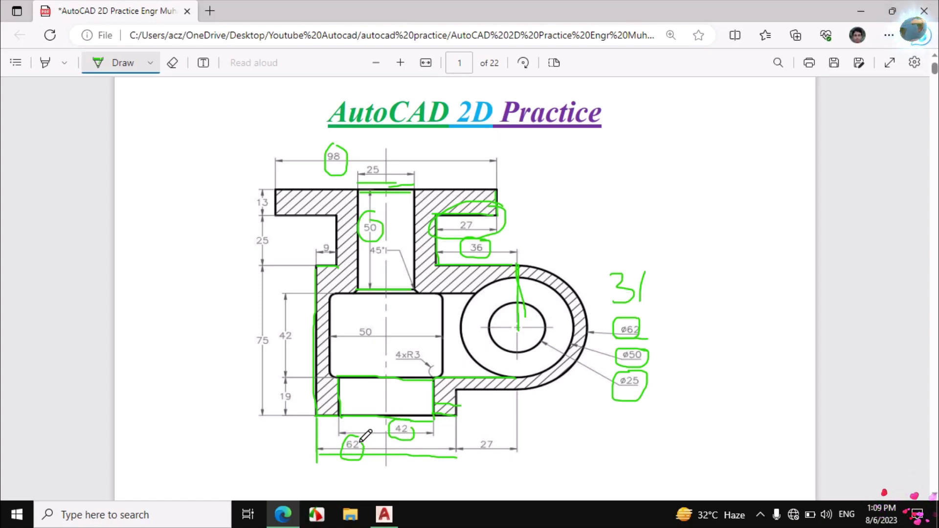
{"action": "mouse_move", "coordinate": [178, 416]}
{"action": "left_mouse_down"}
{"action": "mouse_move", "coordinate": [215, 430]}
{"action": "mouse_move", "coordinate": [223, 414]}
{"action": "left_mouse_up"}
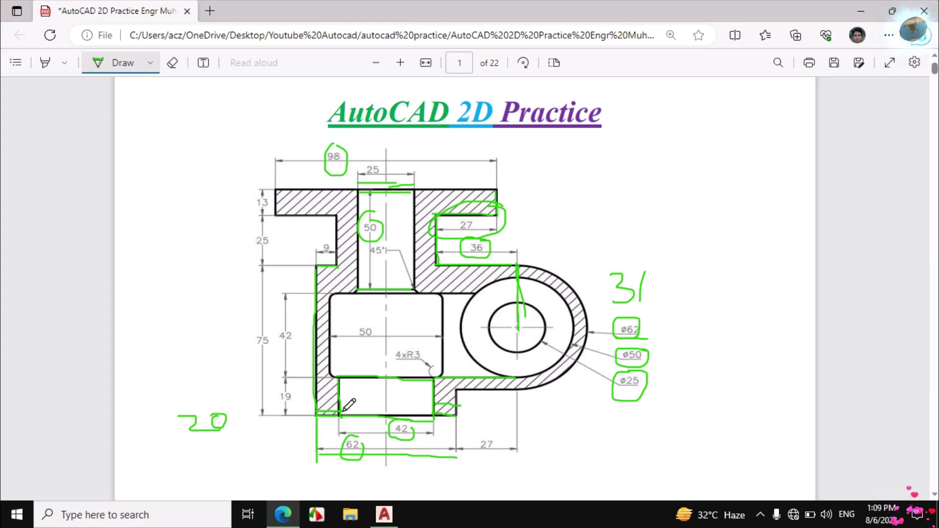
{"action": "left_click_drag", "start_coordinate": [312, 405], "coordinate": [338, 405]}
{"action": "left_click_drag", "start_coordinate": [435, 407], "coordinate": [460, 404]}
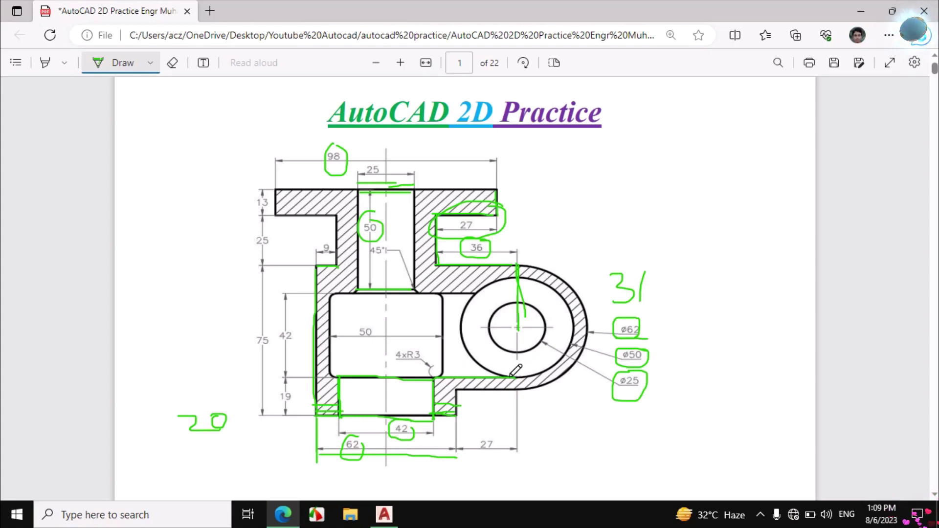
{"action": "left_click_drag", "start_coordinate": [571, 337], "coordinate": [619, 349]}
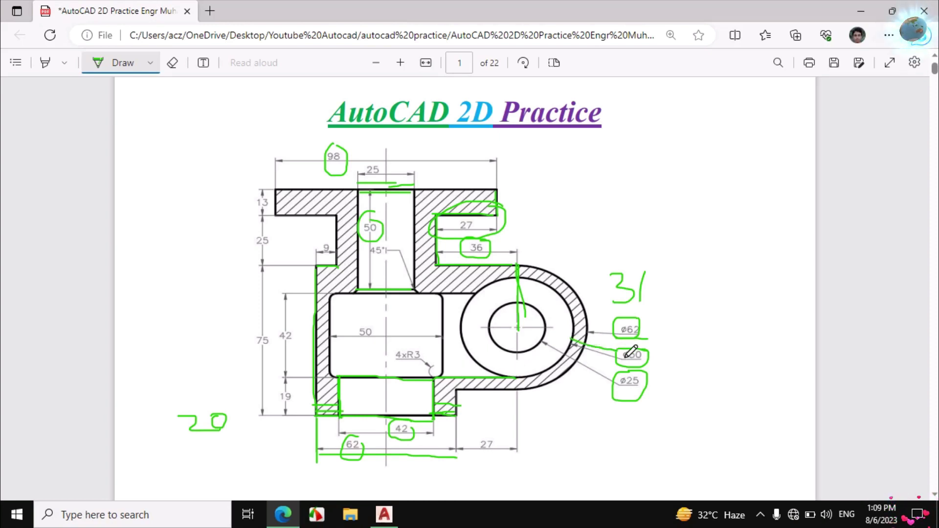
{"action": "left_click", "coordinate": [384, 513]}
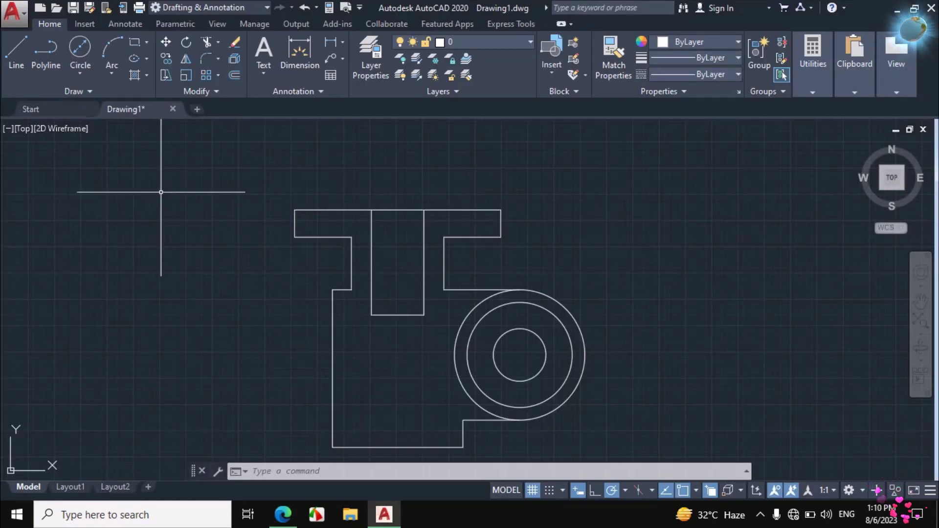
Step: Draw a horizontal line about 84.4 units long leftward from the bottom quadrant of the middle circle
{"action": "left_click", "coordinate": [17, 55]}
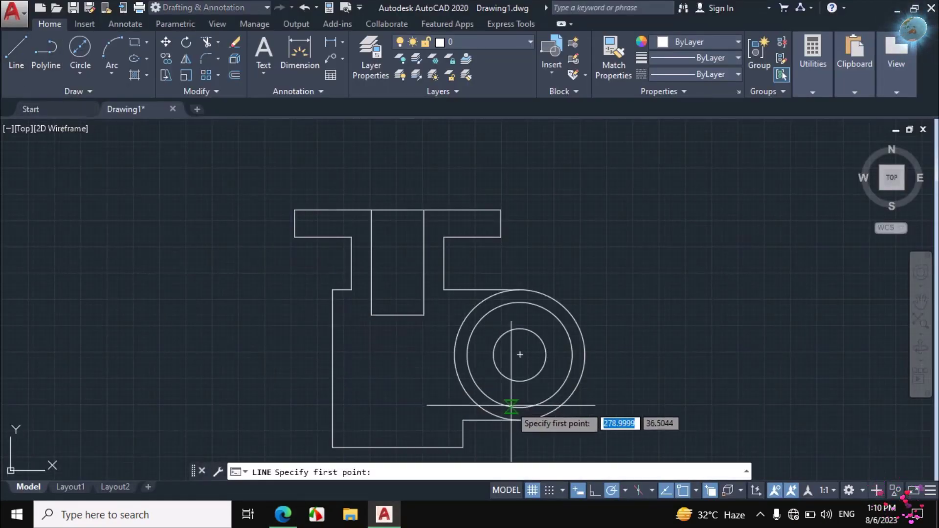
{"action": "left_click", "coordinate": [520, 408]}
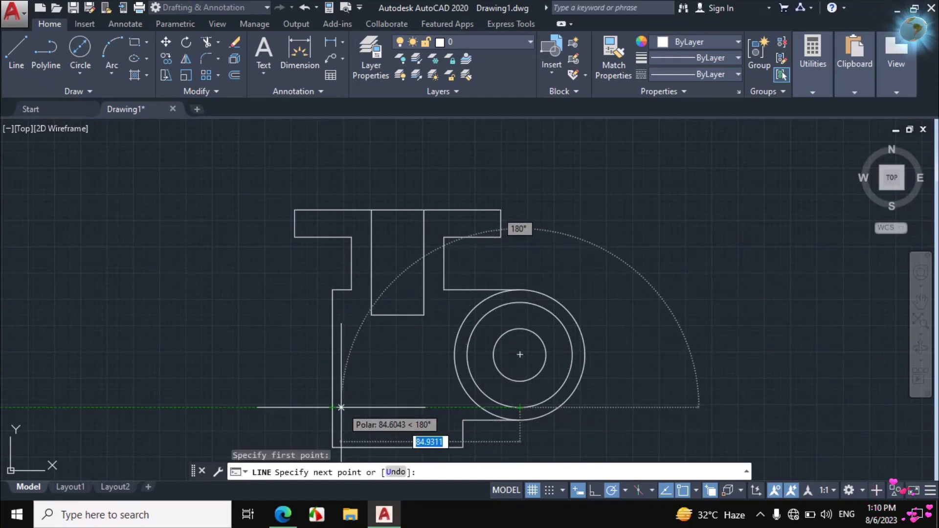
{"action": "scroll", "coordinate": [343, 407], "scroll_direction": "up", "scroll_amount": 4}
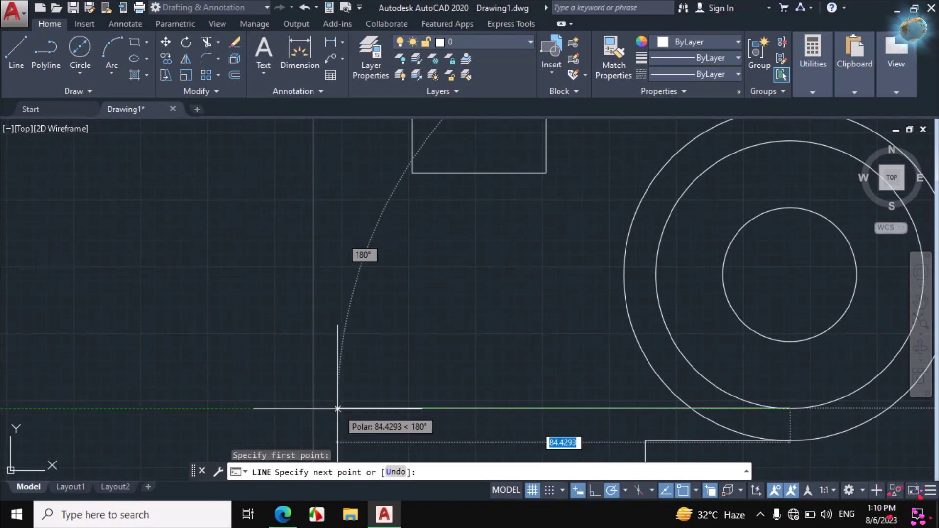
{"action": "left_click", "coordinate": [337, 408]}
{"action": "key", "text": "Escape"}
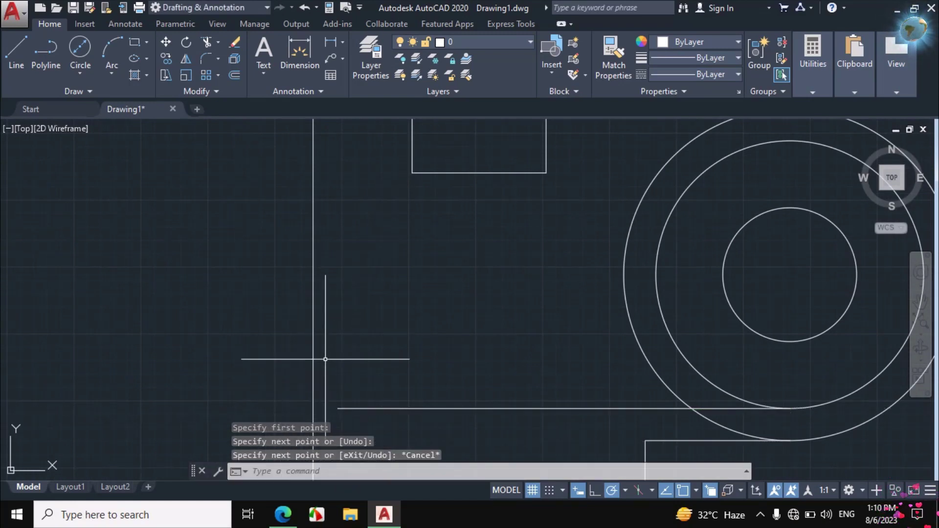
Step: Draw the lower bore's right side from 10 units left of the base edge's right corner straight up to the horizontal line
{"action": "scroll", "coordinate": [356, 321], "scroll_direction": "up", "scroll_amount": 2}
{"action": "scroll", "coordinate": [346, 321], "scroll_direction": "down", "scroll_amount": 5}
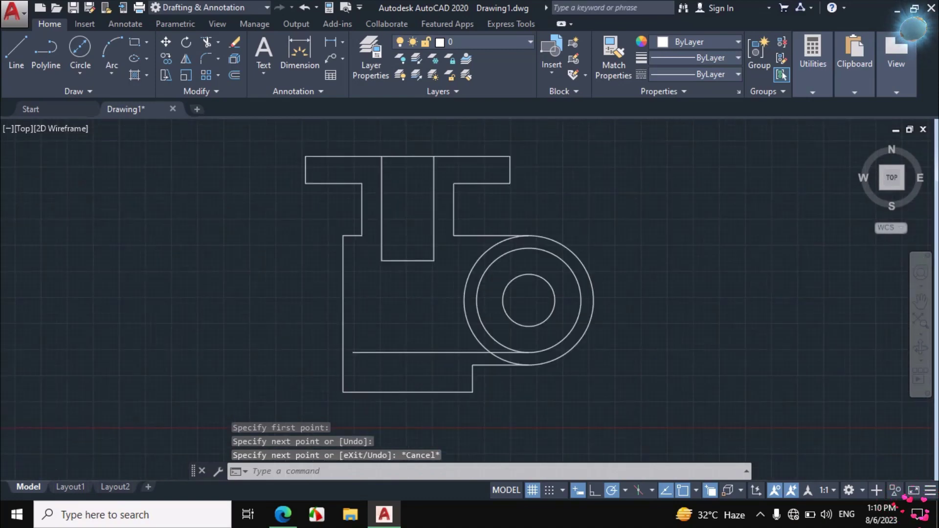
{"action": "scroll", "coordinate": [380, 389], "scroll_direction": "up", "scroll_amount": 2}
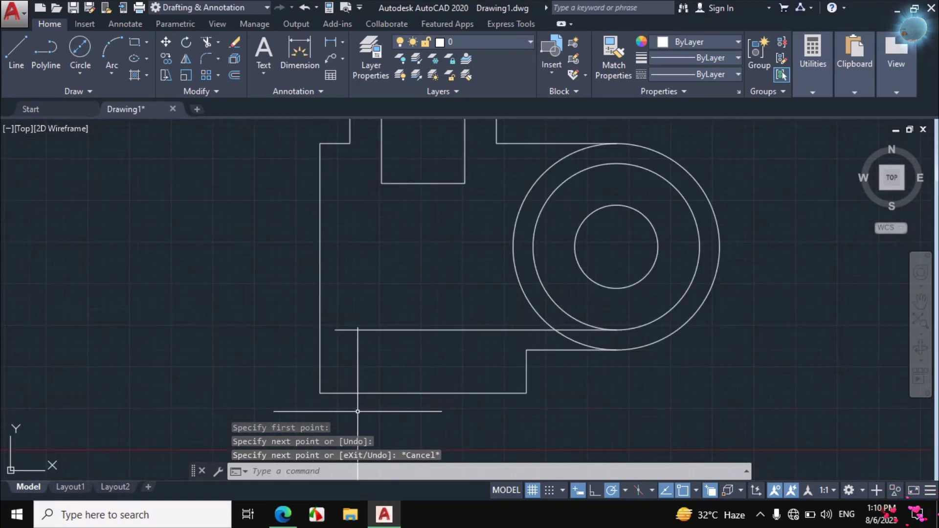
{"action": "left_click", "coordinate": [283, 514]}
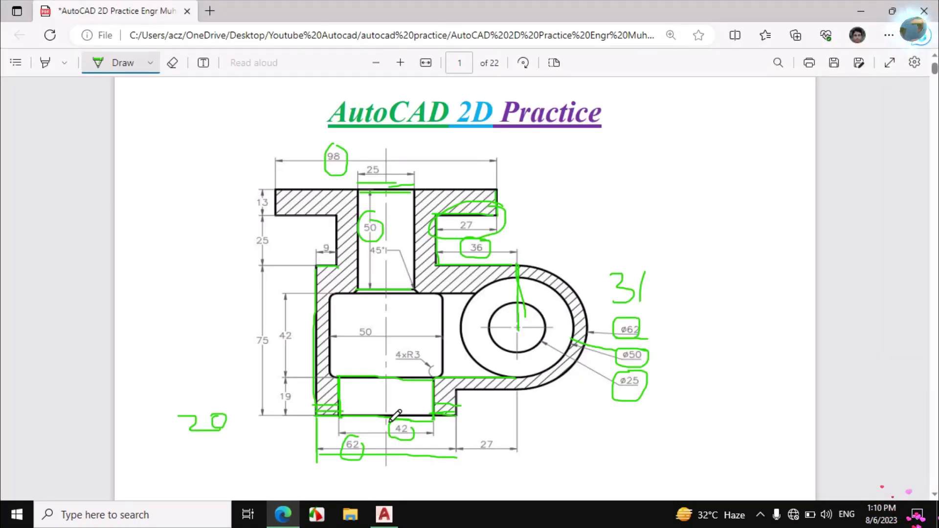
{"action": "left_click", "coordinate": [383, 514]}
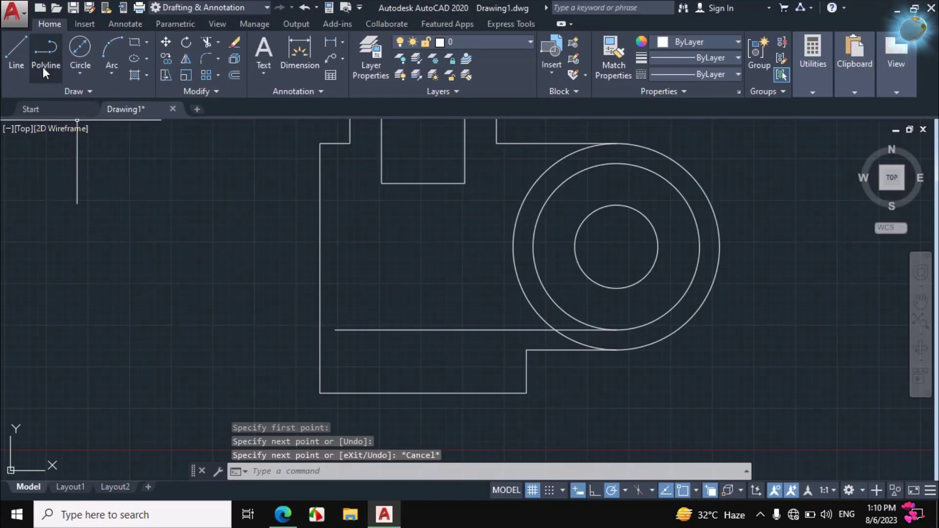
{"action": "left_click", "coordinate": [16, 53]}
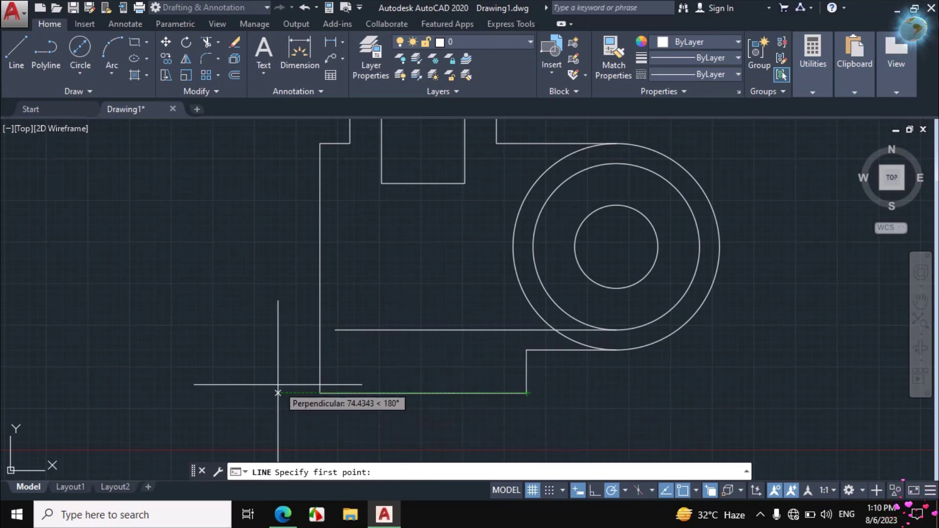
{"action": "type", "text": "10"}
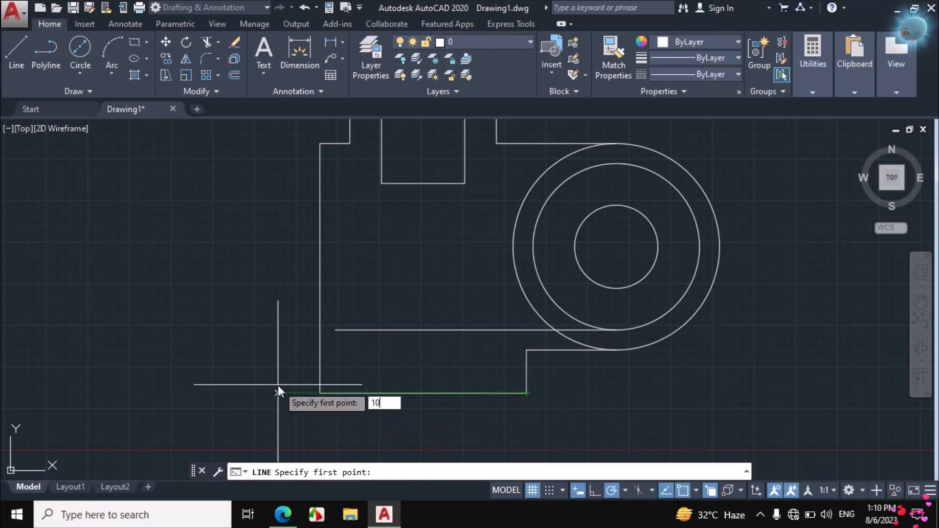
{"action": "key", "text": "Return"}
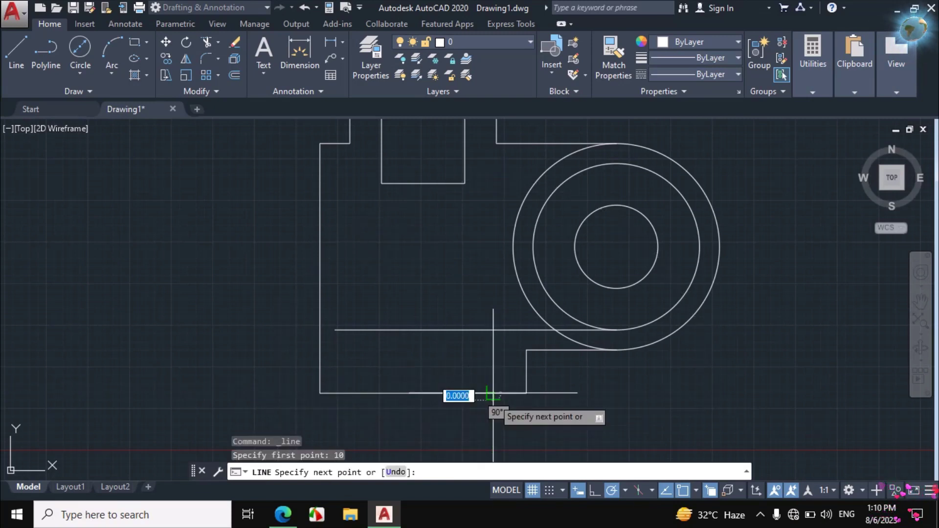
{"action": "left_click", "coordinate": [493, 330]}
{"action": "key", "text": "Escape"}
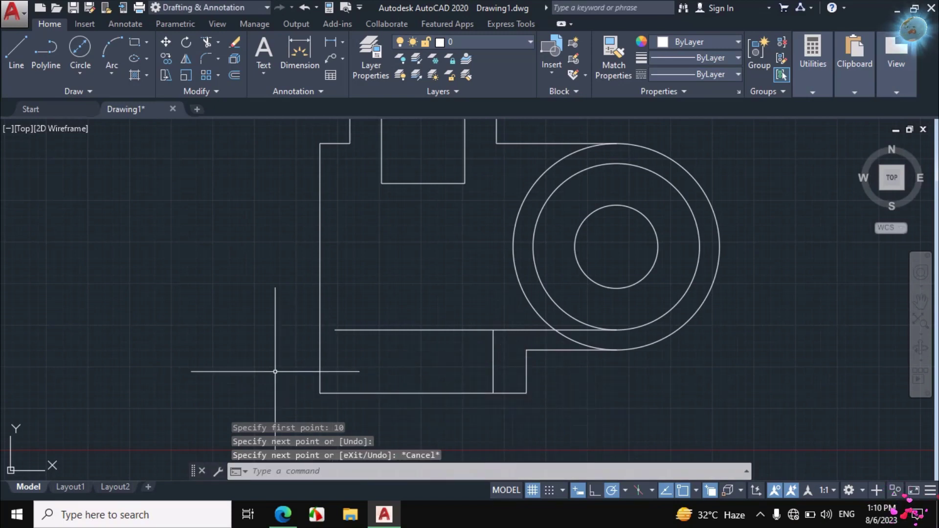
Step: Draw a line from the base edge's left corner 10 units right, continuing perpendicular up to the horizontal line as the lower bore's left side
{"action": "left_click", "coordinate": [16, 49]}
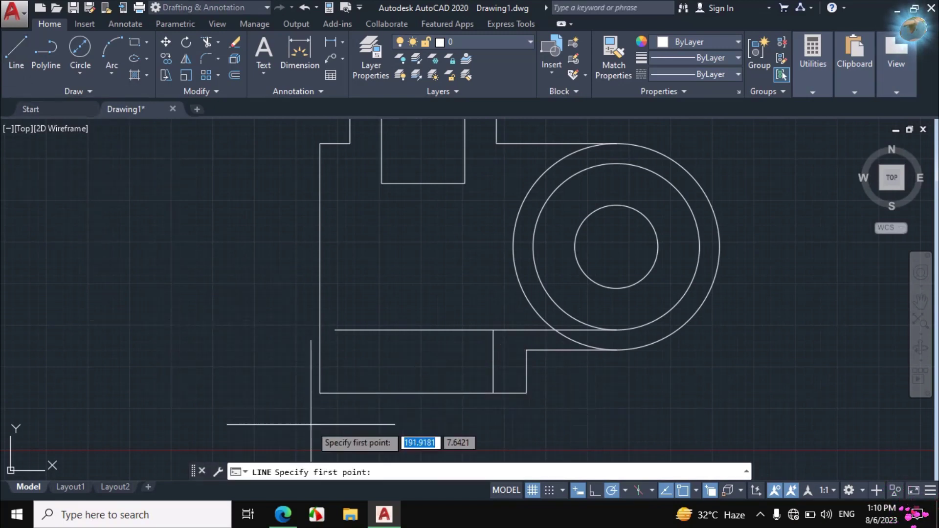
{"action": "left_click", "coordinate": [320, 393]}
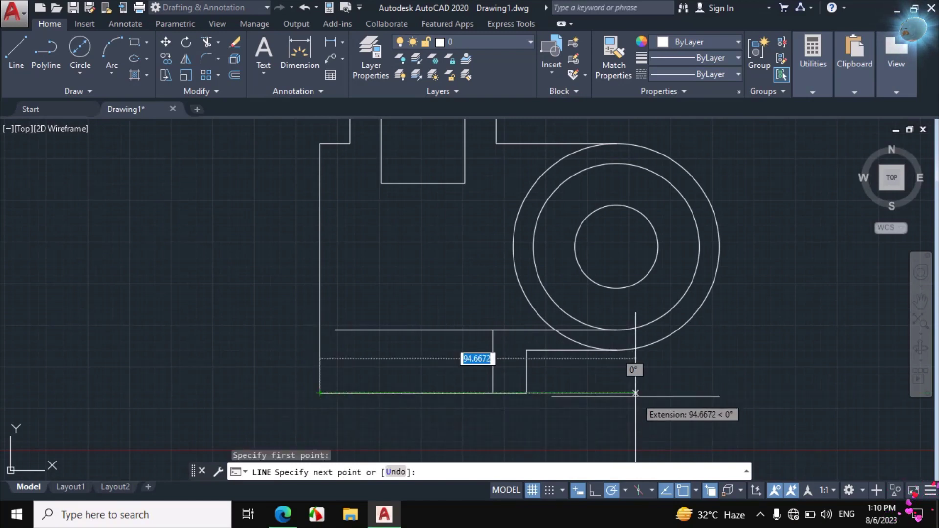
{"action": "type", "text": "10"}
{"action": "key", "text": "Return"}
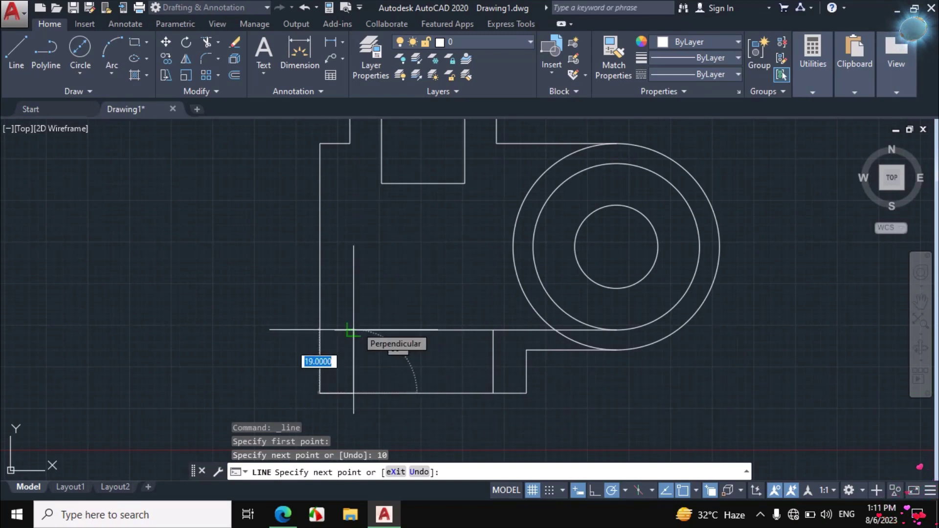
{"action": "left_click", "coordinate": [353, 329]}
{"action": "key", "text": "Escape"}
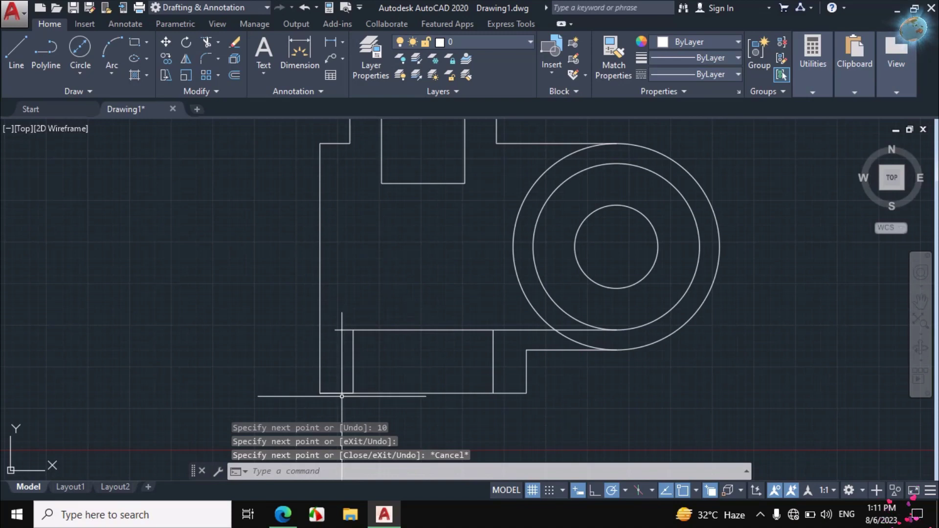
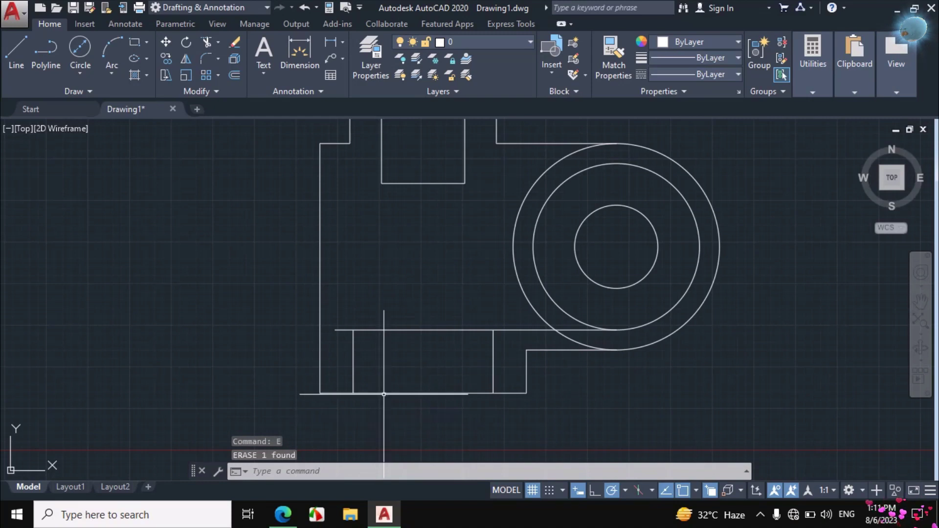
Step: Trim the horizontal line's overhang to the left of the lower bore
{"action": "type", "text": "TR"}
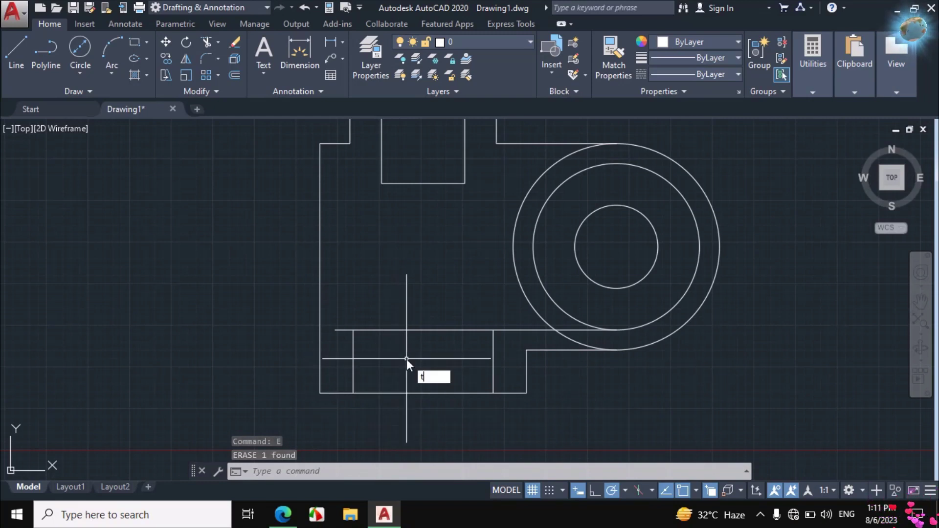
{"action": "key", "text": "Return"}
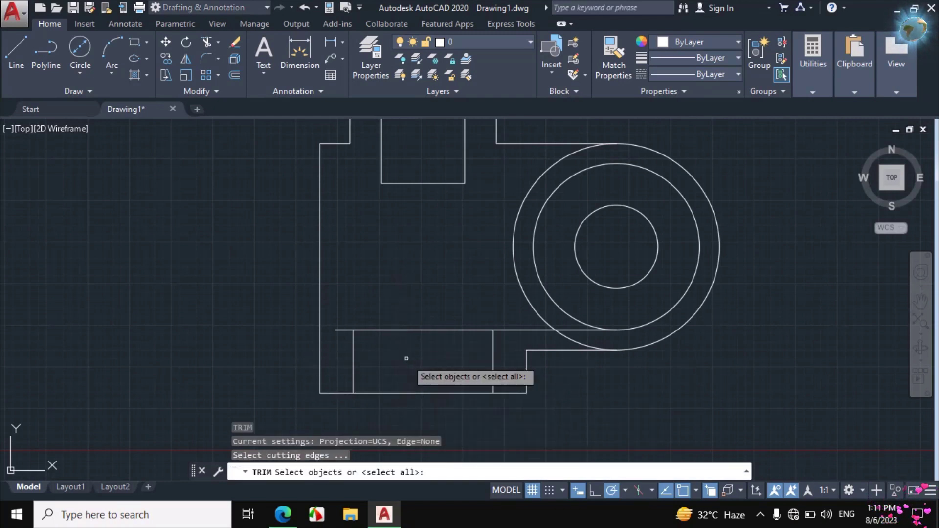
{"action": "key", "text": "Return"}
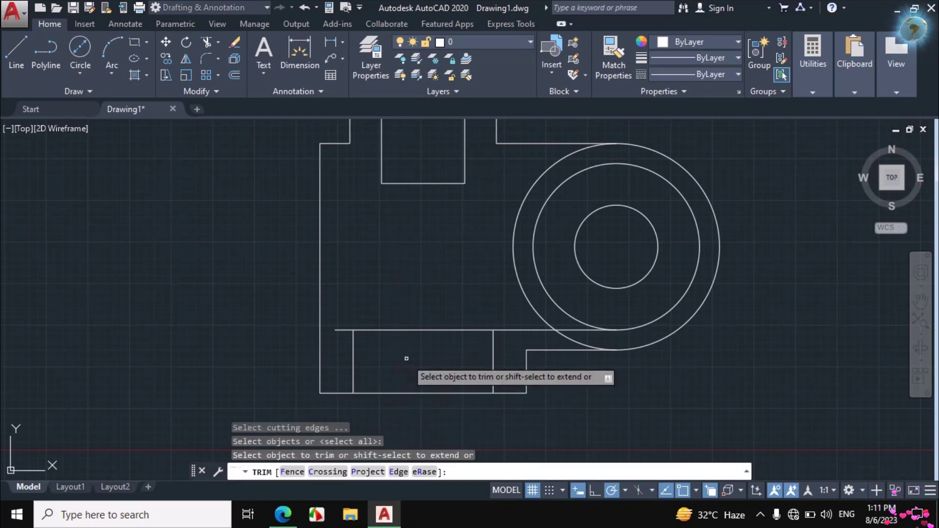
{"action": "left_click", "coordinate": [348, 333]}
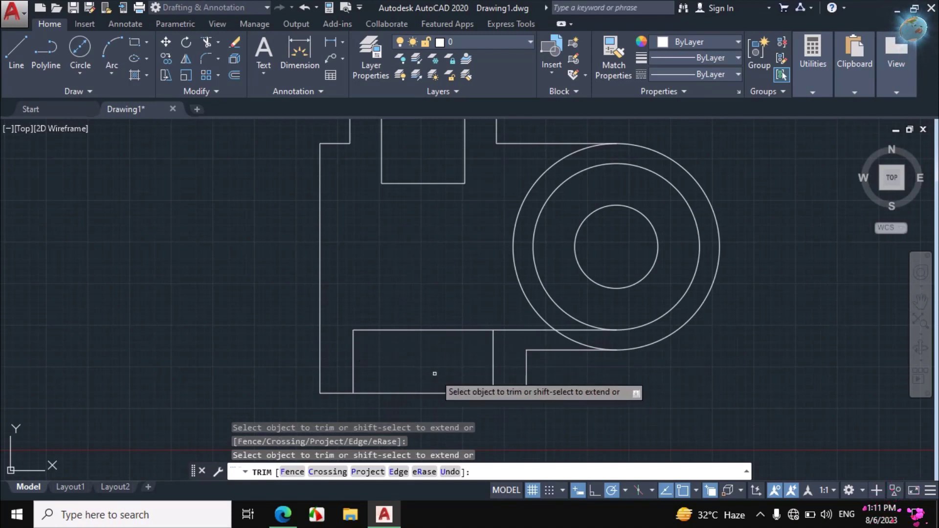
{"action": "key", "text": "Escape"}
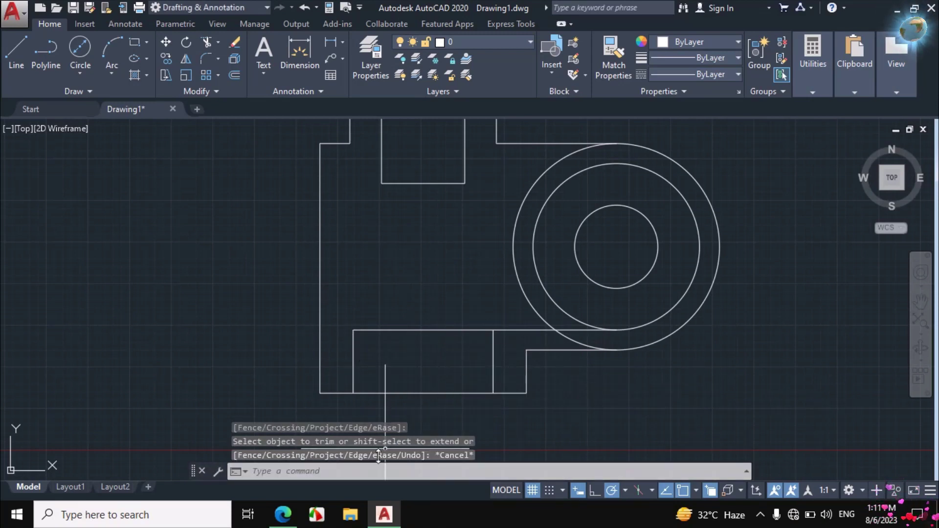
Step: Mark the inner cavity's 50 width and 42 height on the reference PDF, and return to AutoCAD
{"action": "left_click", "coordinate": [283, 514]}
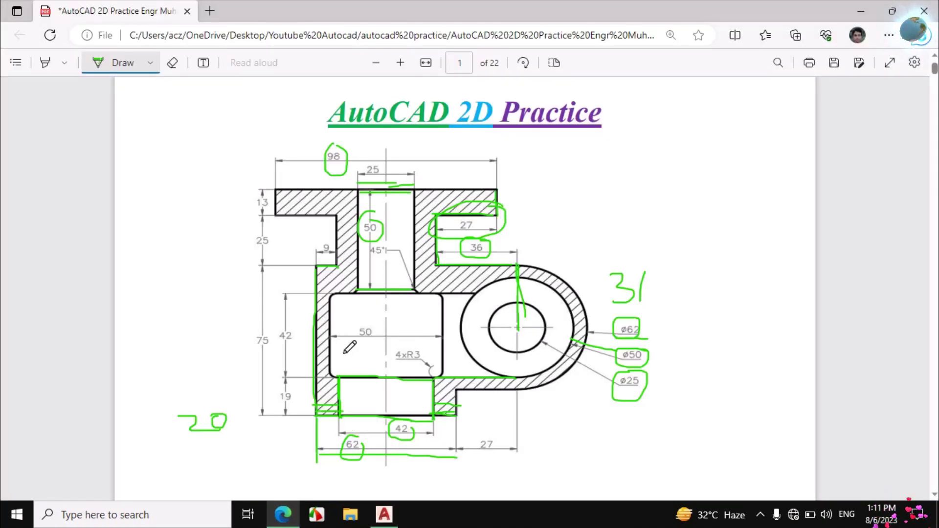
{"action": "left_click_drag", "start_coordinate": [383, 337], "coordinate": [421, 338]}
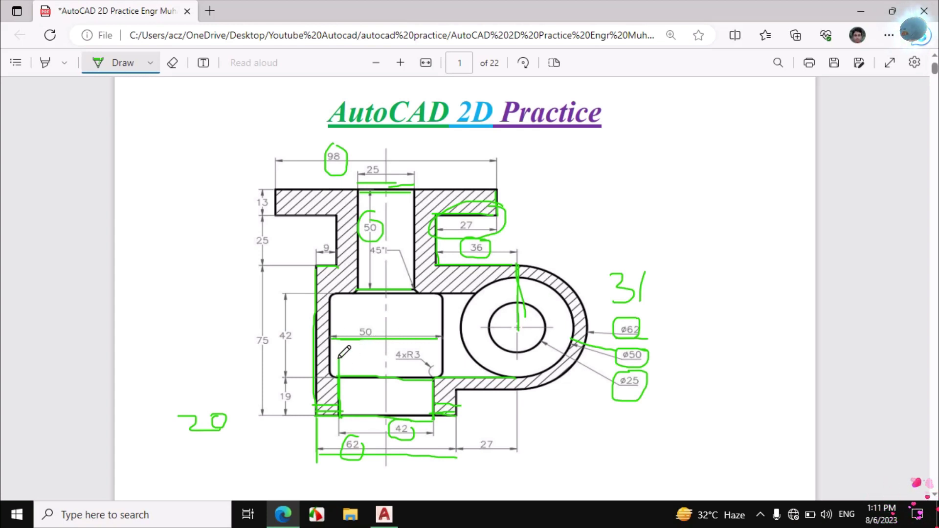
{"action": "left_click_drag", "start_coordinate": [338, 357], "coordinate": [340, 296]}
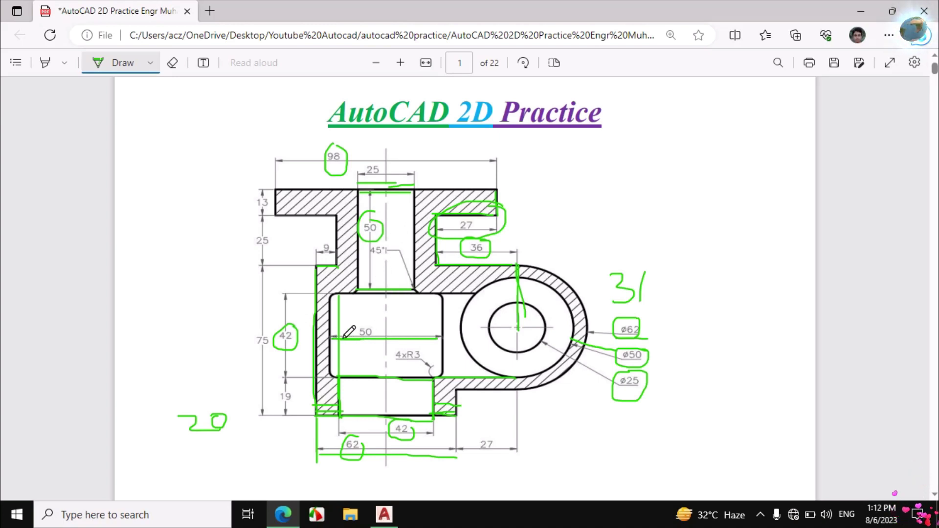
{"action": "mouse_move", "coordinate": [359, 318]}
{"action": "left_mouse_down"}
{"action": "mouse_move", "coordinate": [362, 343]}
{"action": "mouse_move", "coordinate": [375, 331]}
{"action": "mouse_move", "coordinate": [369, 320]}
{"action": "mouse_move", "coordinate": [441, 318]}
{"action": "left_mouse_up"}
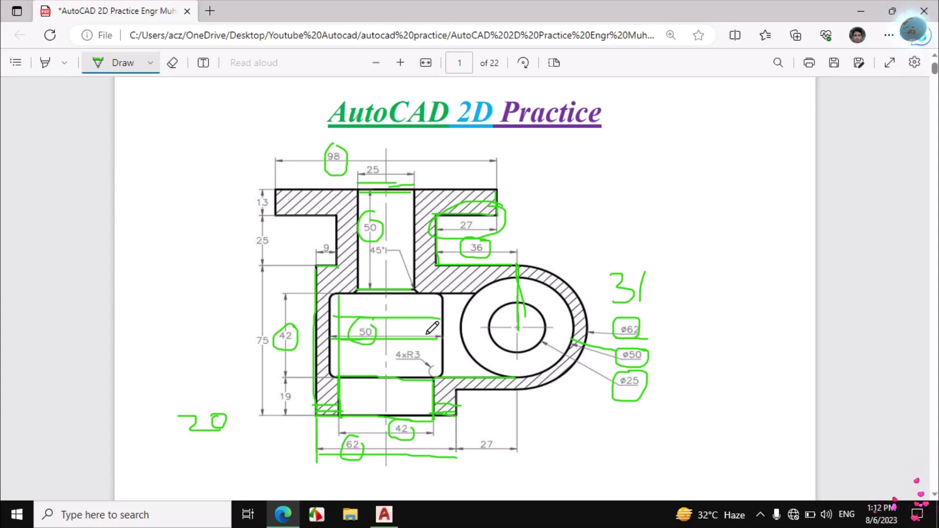
{"action": "left_click", "coordinate": [383, 514]}
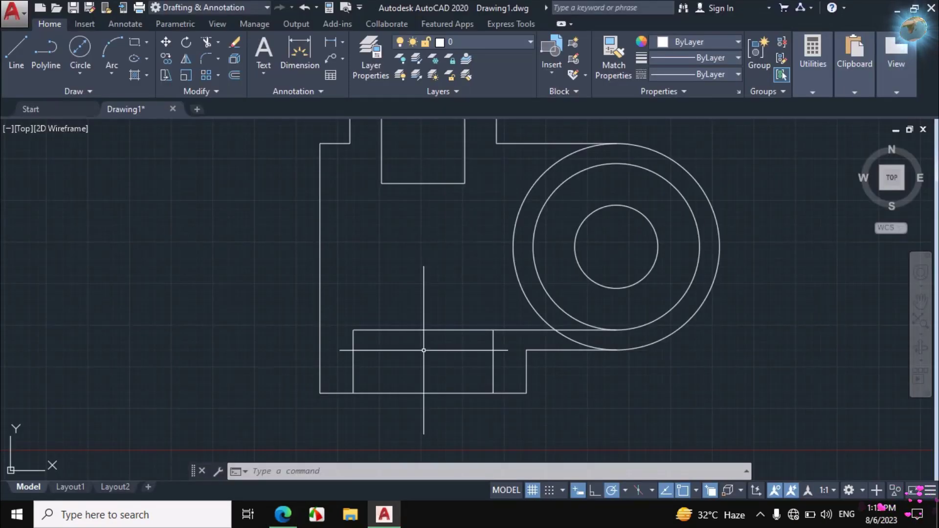
Step: Draw a vertical centre line from the midpoint of the part's top edge down to the lower bore's top edge
{"action": "left_click", "coordinate": [20, 50]}
{"action": "scroll", "coordinate": [419, 266], "scroll_direction": "up", "scroll_amount": 3}
{"action": "scroll", "coordinate": [416, 272], "scroll_direction": "down", "scroll_amount": 3}
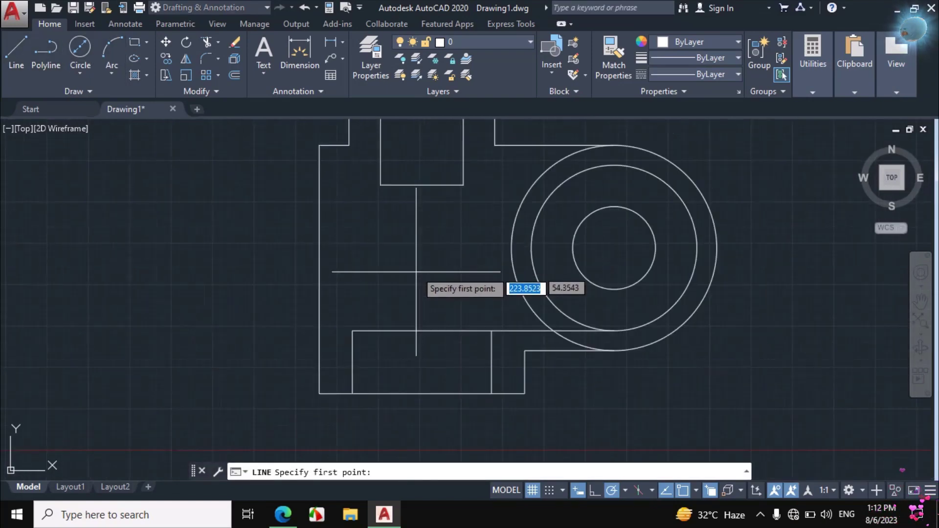
{"action": "scroll", "coordinate": [416, 272], "scroll_direction": "down", "scroll_amount": 2}
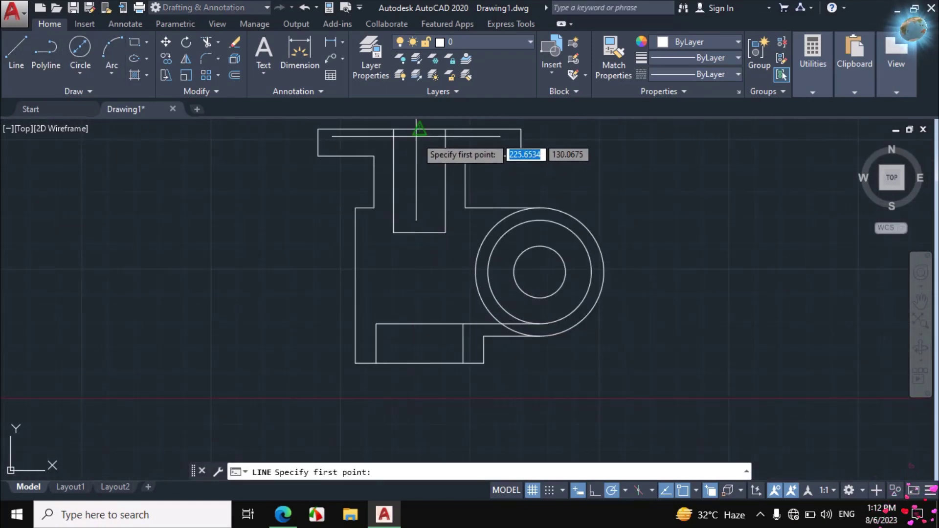
{"action": "left_click", "coordinate": [419, 129]}
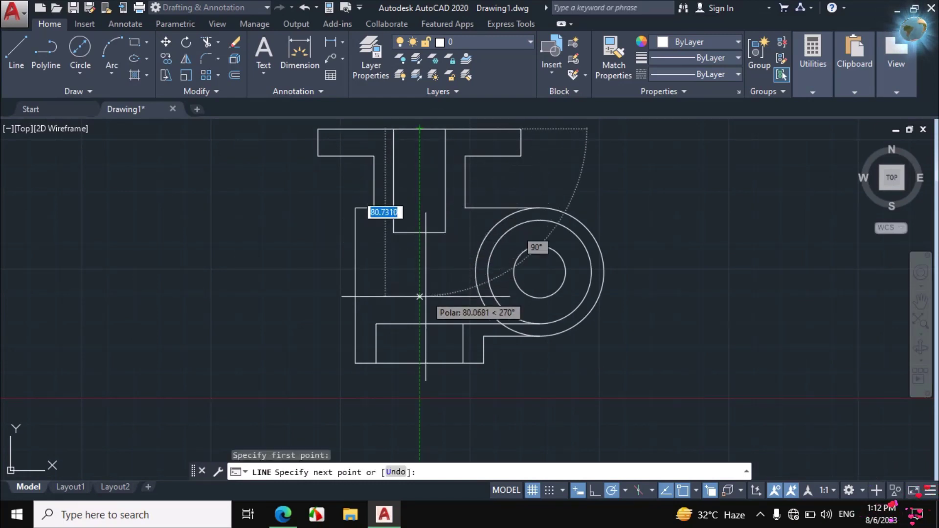
{"action": "left_click", "coordinate": [419, 323]}
{"action": "key", "text": "Escape"}
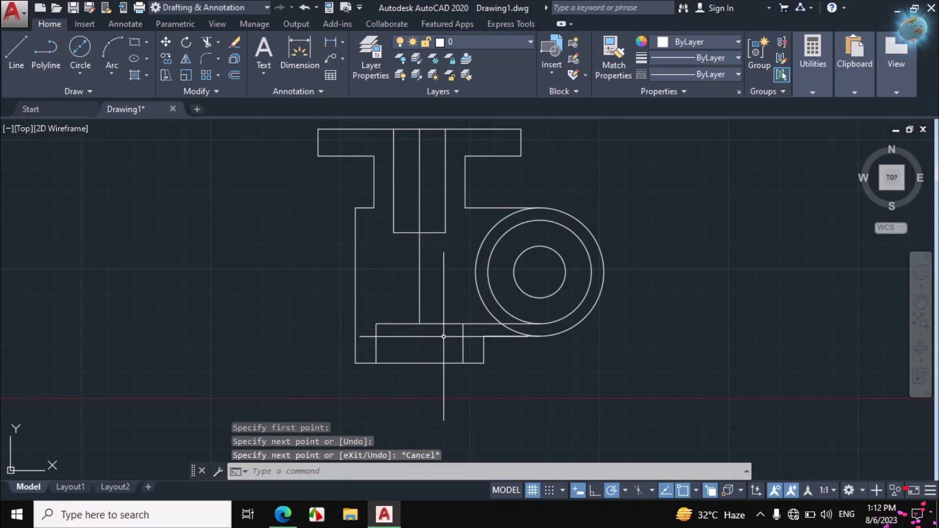
Step: Start a line at the centre line's lower end and draw the right half of the cavity's bottom edge 50/2 units rightward
{"action": "scroll", "coordinate": [442, 332], "scroll_direction": "up", "scroll_amount": 4}
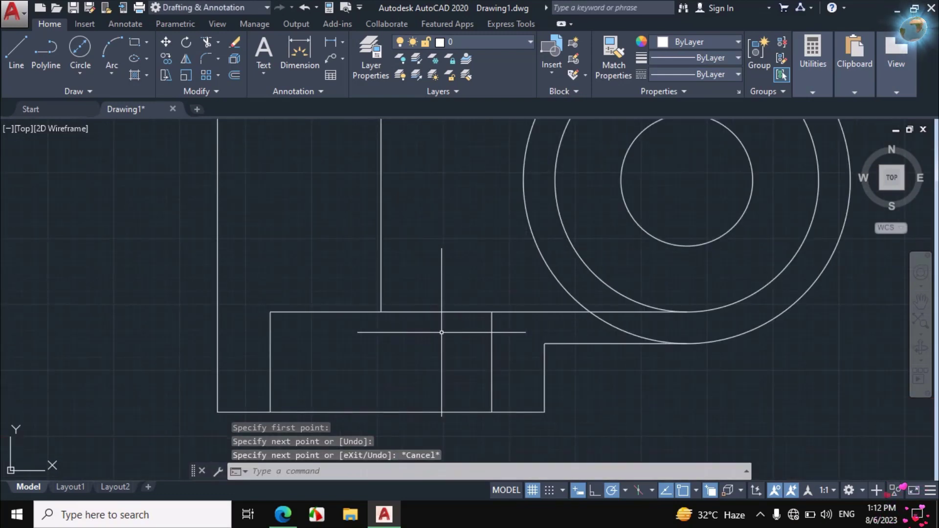
{"action": "left_click", "coordinate": [16, 52]}
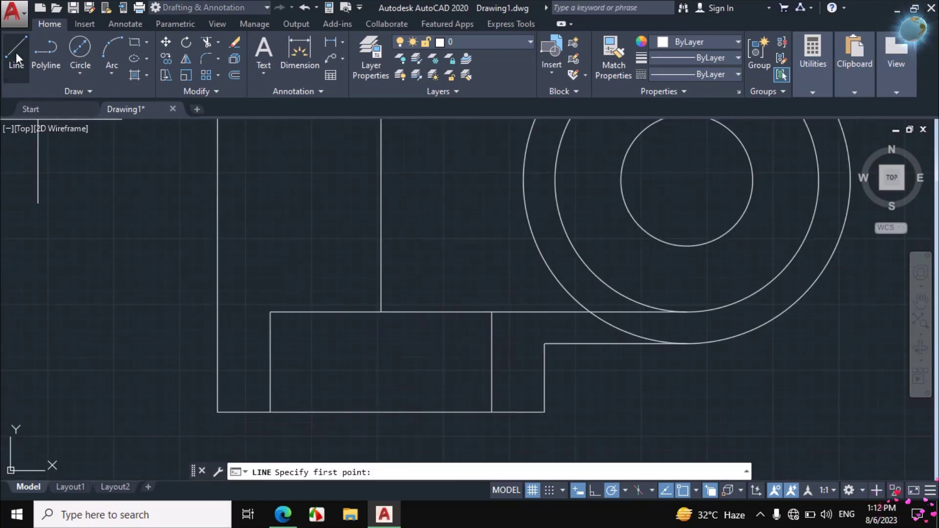
{"action": "left_click", "coordinate": [381, 312]}
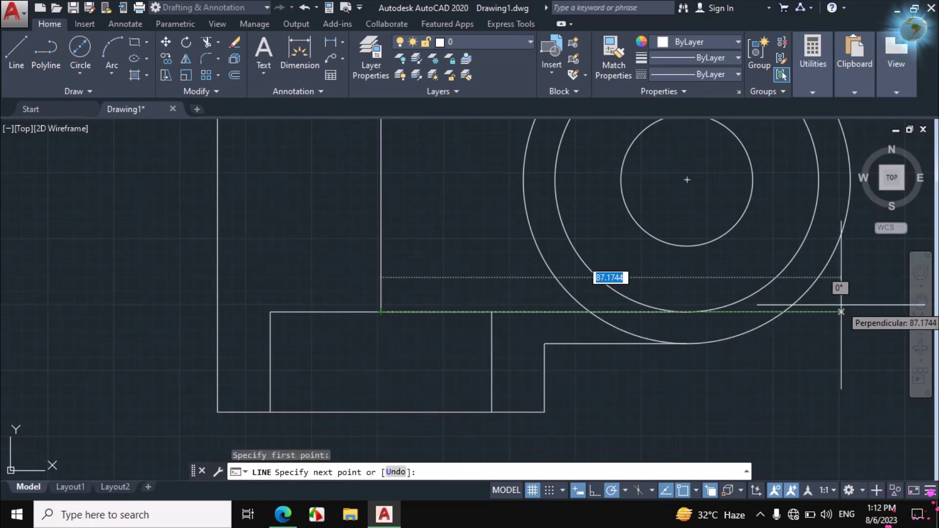
{"action": "type", "text": "5"}
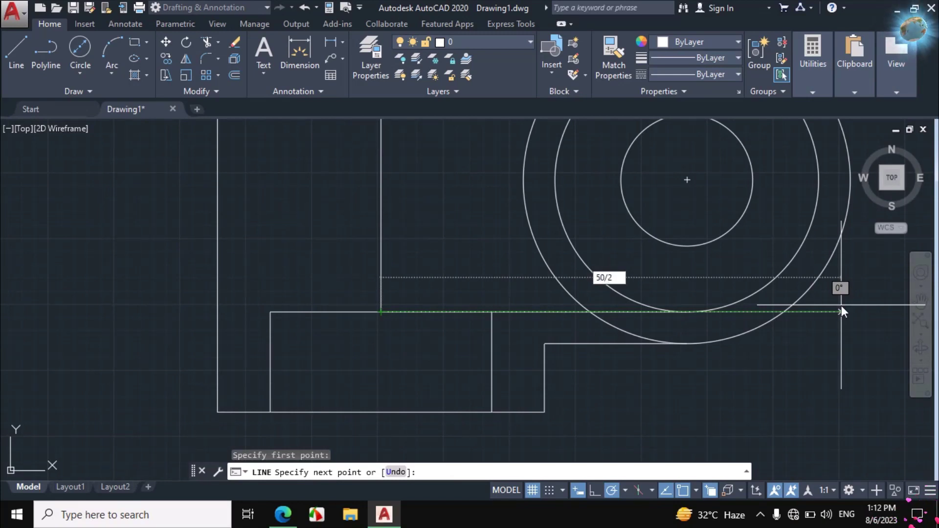
{"action": "type", "text": "0/2"}
{"action": "key", "text": "Return"}
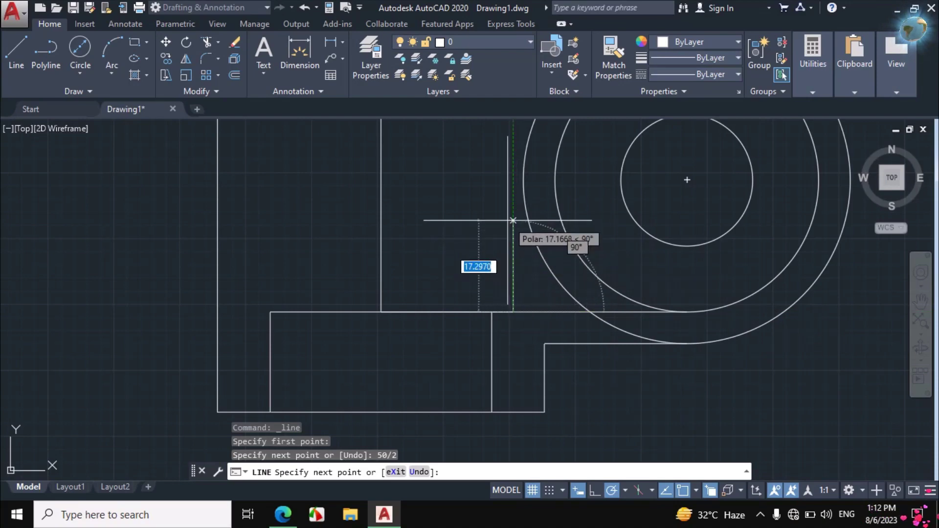
Step: Check the cavity's height on the reference PDF, and draw its right side 42 units straight up in AutoCAD
{"action": "left_click", "coordinate": [283, 514]}
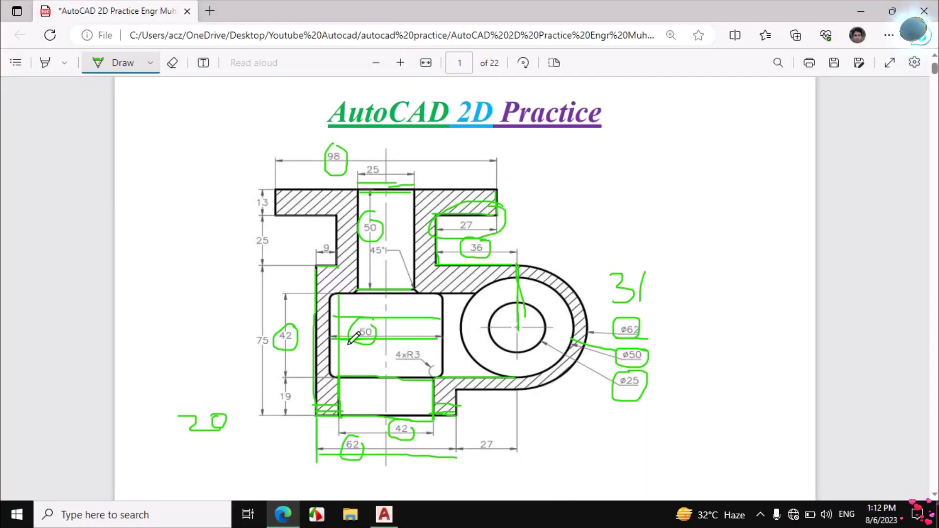
{"action": "left_click", "coordinate": [383, 514]}
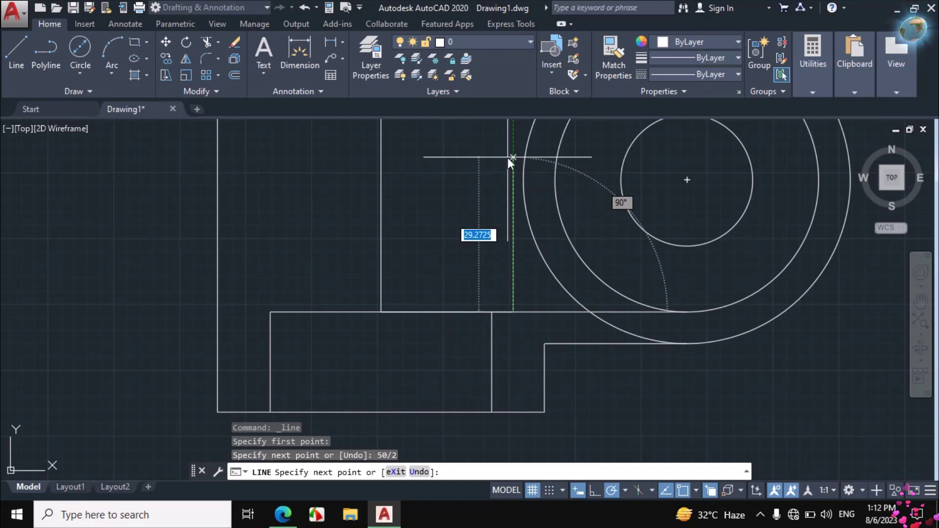
{"action": "type", "text": "42"}
{"action": "key", "text": "Return"}
{"action": "scroll", "coordinate": [386, 345], "scroll_direction": "up", "scroll_amount": 2}
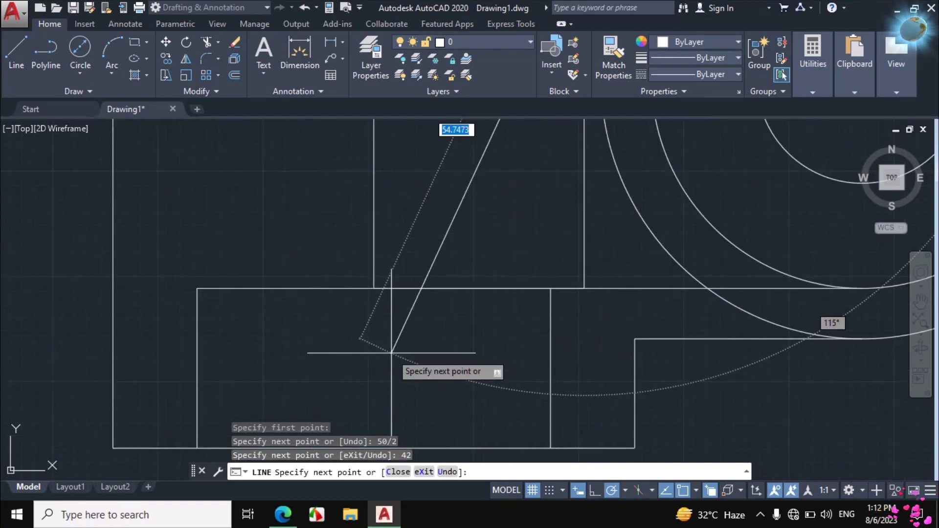
{"action": "scroll", "coordinate": [394, 255], "scroll_direction": "down", "scroll_amount": 4}
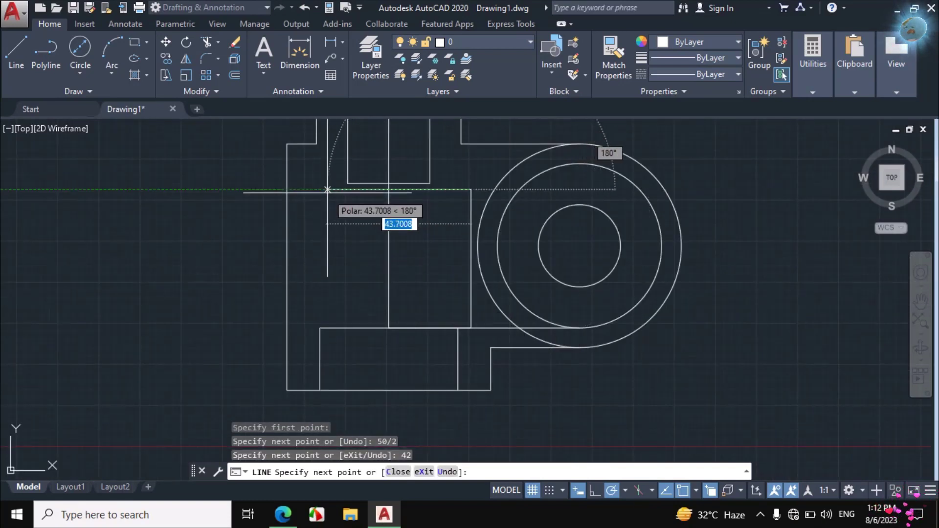
Step: Erase the old marks around the cavity on the PDF, underline its 50 width, trace its right side, and return to AutoCAD
{"action": "left_click", "coordinate": [283, 514]}
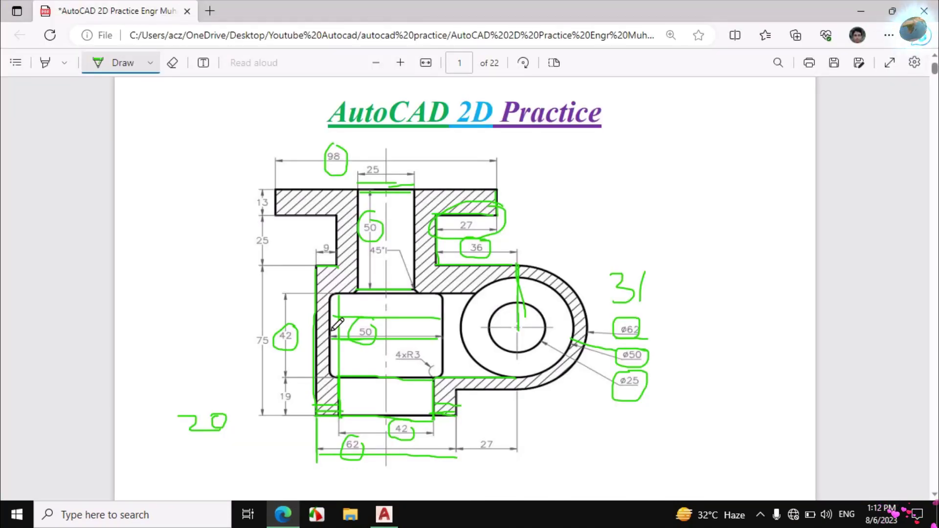
{"action": "left_click", "coordinate": [172, 63]}
{"action": "mouse_move", "coordinate": [331, 312]}
{"action": "left_mouse_down"}
{"action": "mouse_move", "coordinate": [355, 349]}
{"action": "mouse_move", "coordinate": [356, 372]}
{"action": "mouse_move", "coordinate": [349, 414]}
{"action": "mouse_move", "coordinate": [329, 415]}
{"action": "mouse_move", "coordinate": [311, 370]}
{"action": "mouse_move", "coordinate": [454, 422]}
{"action": "mouse_move", "coordinate": [420, 411]}
{"action": "mouse_move", "coordinate": [446, 411]}
{"action": "mouse_move", "coordinate": [417, 392]}
{"action": "mouse_move", "coordinate": [361, 285]}
{"action": "mouse_move", "coordinate": [367, 303]}
{"action": "mouse_move", "coordinate": [281, 348]}
{"action": "mouse_move", "coordinate": [442, 344]}
{"action": "left_mouse_up"}
{"action": "left_click", "coordinate": [122, 64]}
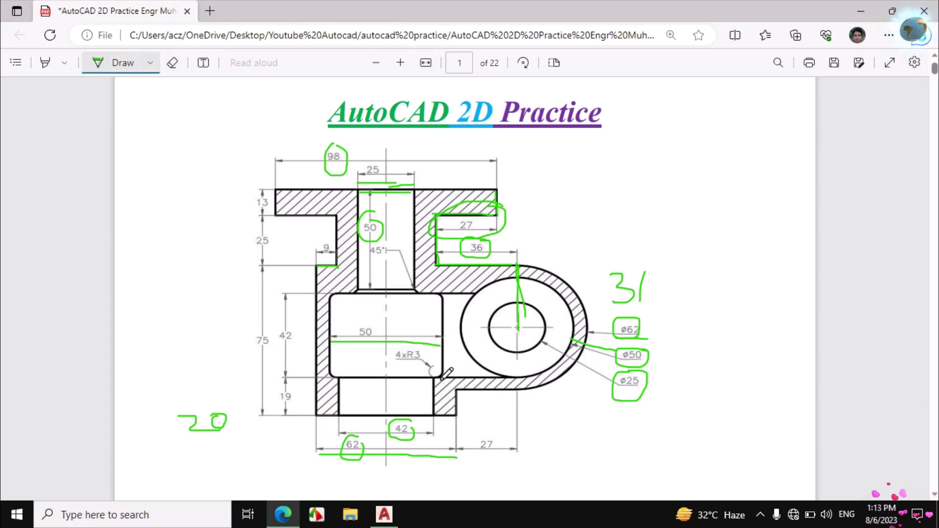
{"action": "left_click_drag", "start_coordinate": [443, 379], "coordinate": [446, 294]}
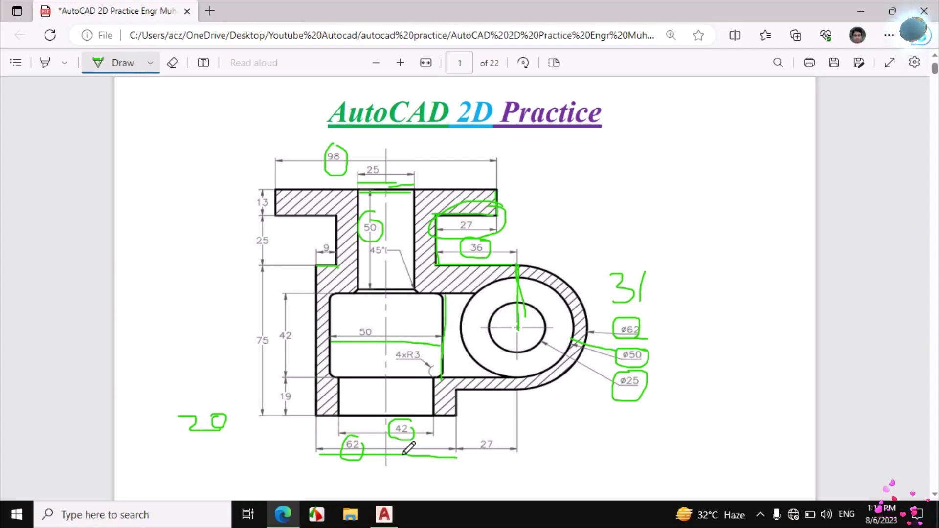
{"action": "left_click", "coordinate": [383, 513]}
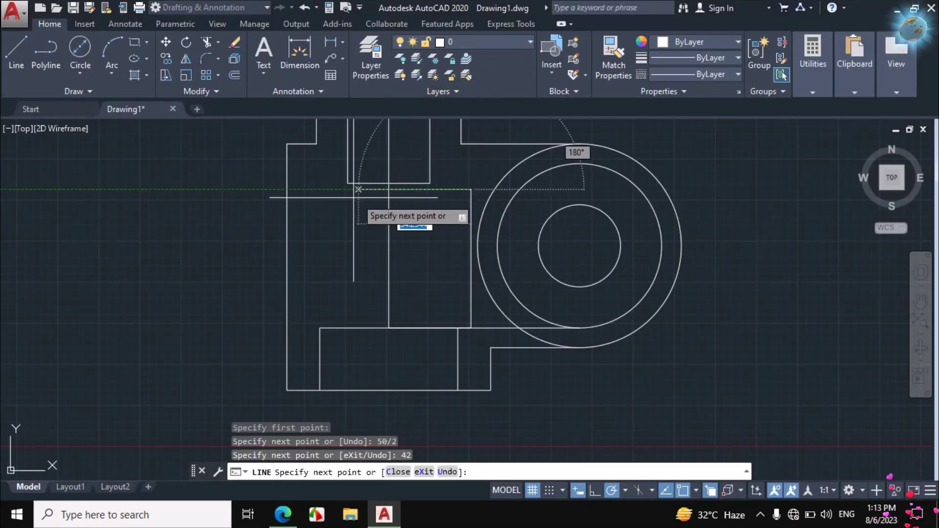
Step: Complete the cavity rectangle with a 50-unit top edge leftward, a 42-unit left side downward, and a bottom edge to the lower-right corner
{"action": "type", "text": "50"}
{"action": "key", "text": "Return"}
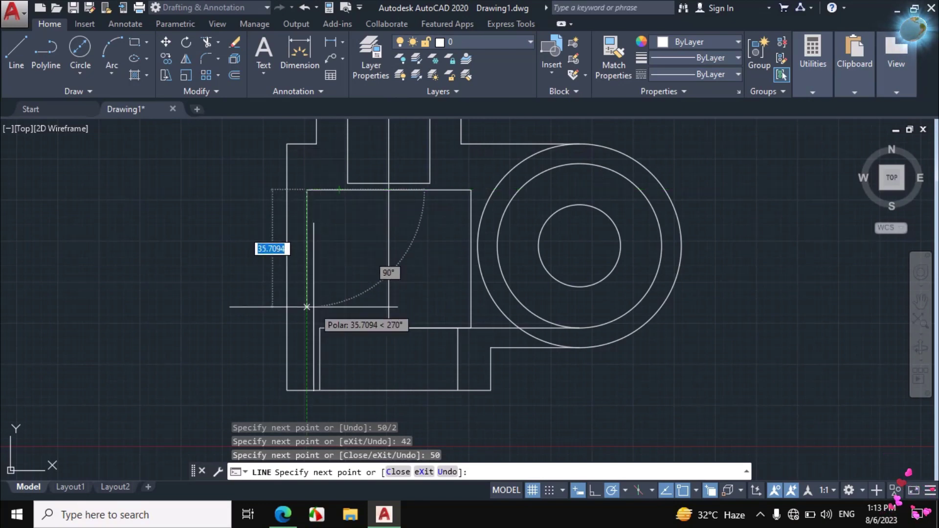
{"action": "type", "text": "42"}
{"action": "key", "text": "Return"}
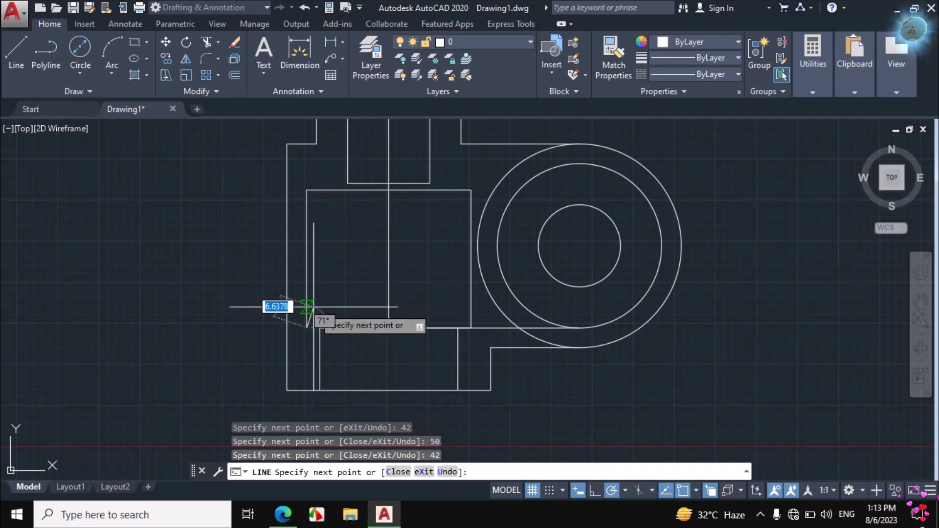
{"action": "left_click", "coordinate": [470, 328]}
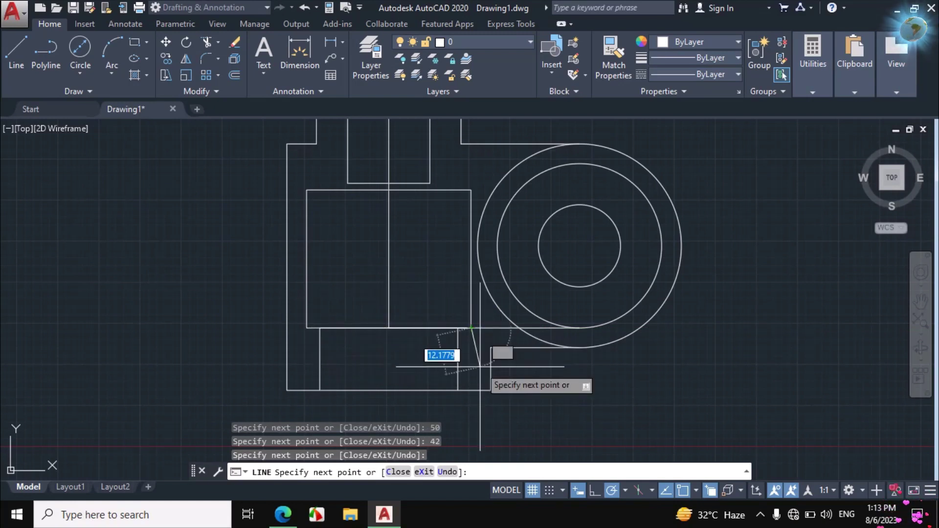
Step: End the line command and erase the redundant half-width line overlapping the right half of the cavity's bottom edge
{"action": "key", "text": "Escape"}
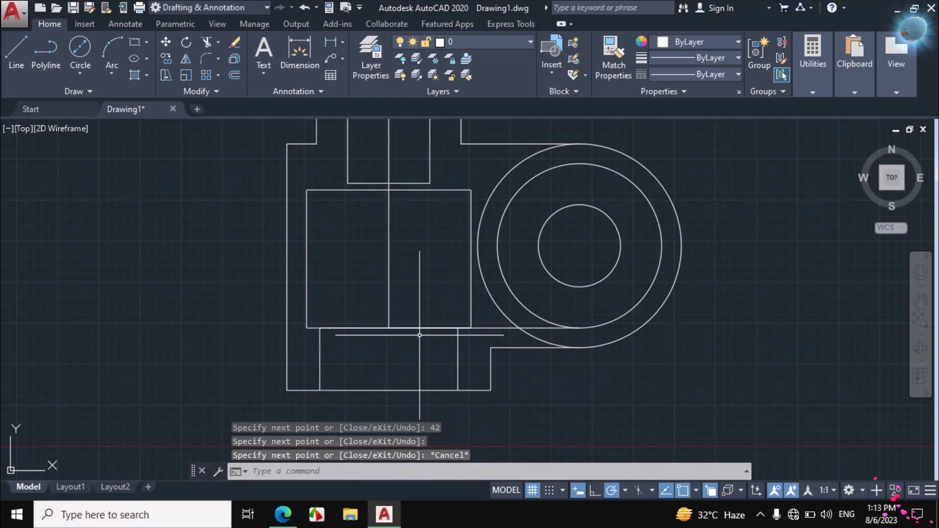
{"action": "scroll", "coordinate": [424, 322], "scroll_direction": "up", "scroll_amount": 2}
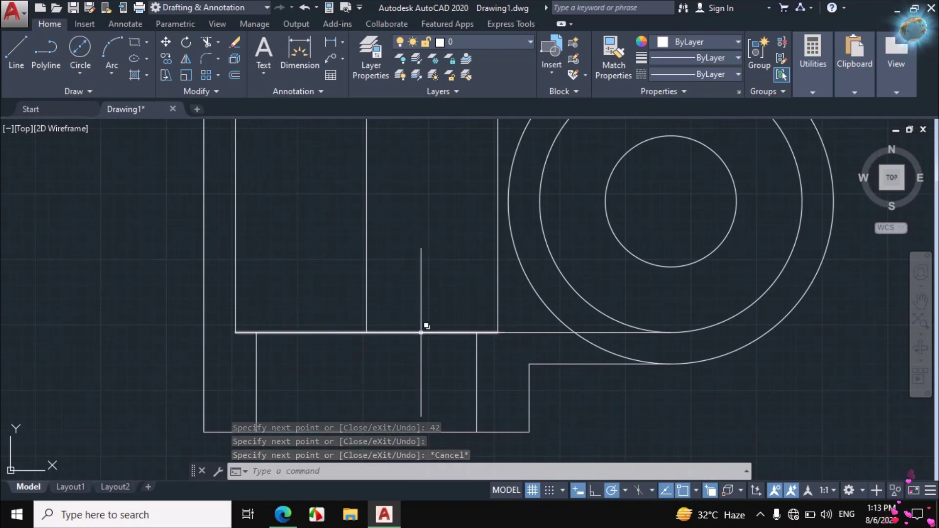
{"action": "left_click", "coordinate": [421, 332]}
{"action": "left_click", "coordinate": [473, 397]}
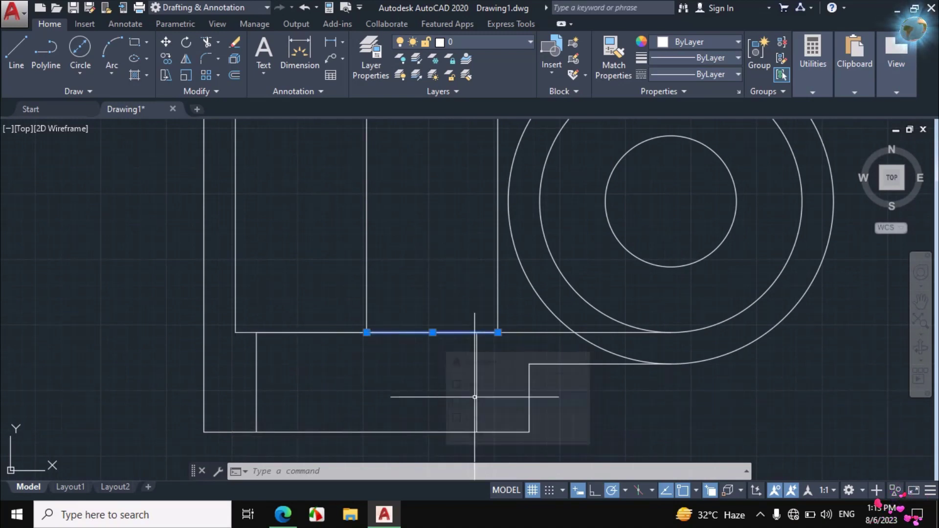
{"action": "type", "text": "e"}
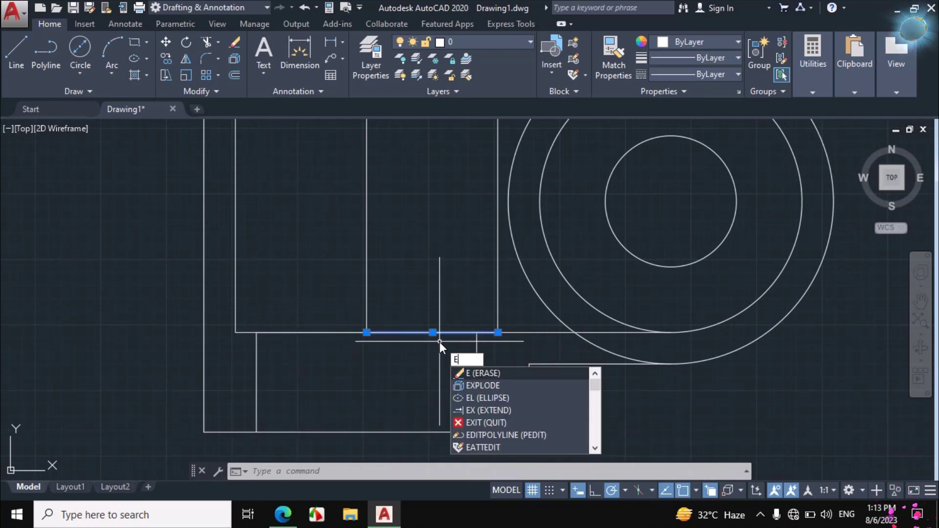
{"action": "key", "text": "Return"}
Step: Erase the vertical centre line running through the 50 by 42 cavity
{"action": "scroll", "coordinate": [413, 352], "scroll_direction": "up", "scroll_amount": 2}
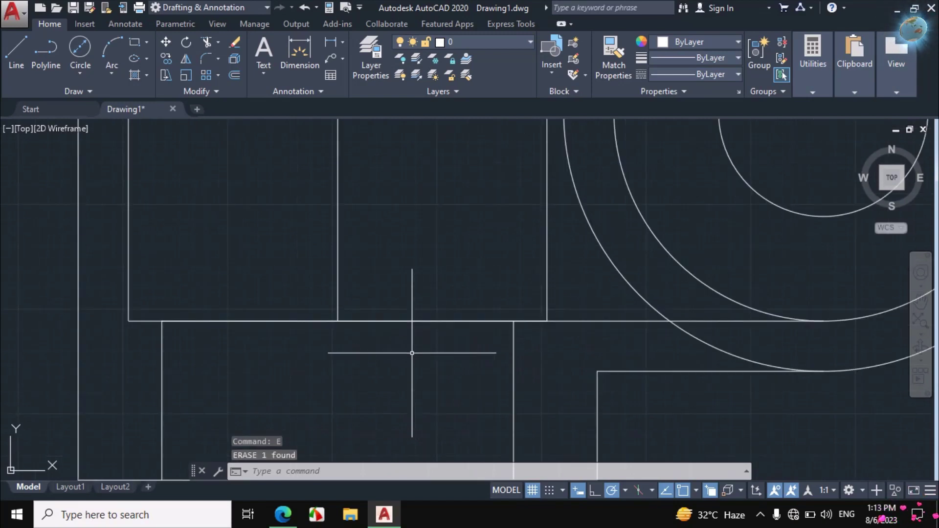
{"action": "left_click", "coordinate": [336, 279]}
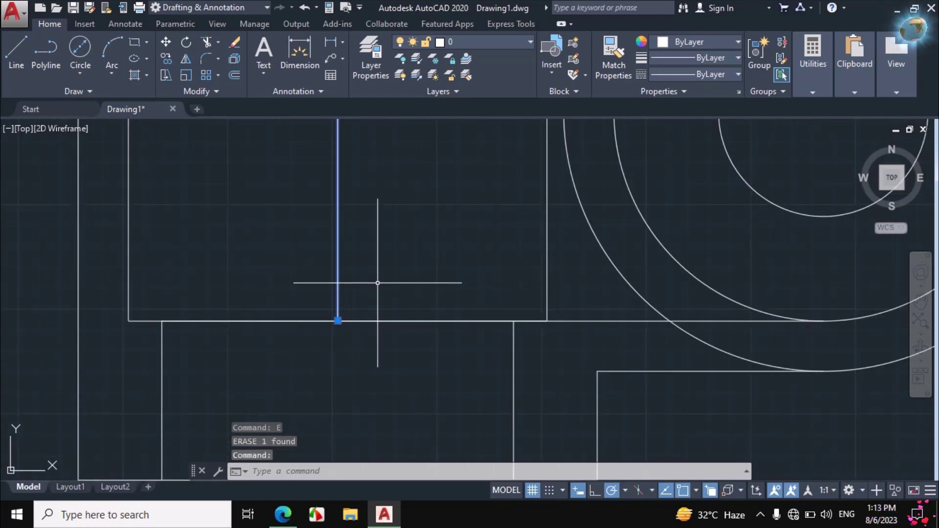
{"action": "type", "text": "e"}
{"action": "key", "text": "Return"}
{"action": "scroll", "coordinate": [423, 304], "scroll_direction": "down", "scroll_amount": 5}
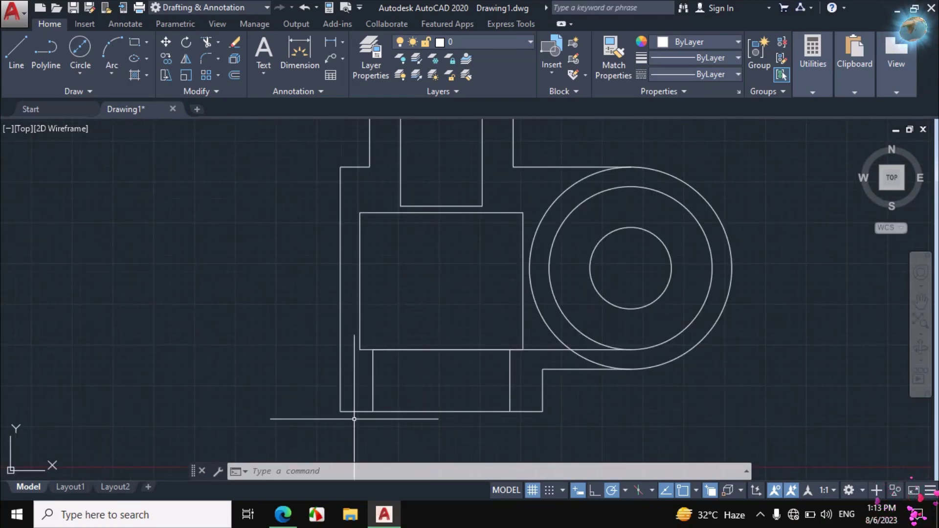
Step: Mark the lower and upper lines connecting the cavity to the circle on the reference PDF, and return to AutoCAD
{"action": "left_click", "coordinate": [283, 511]}
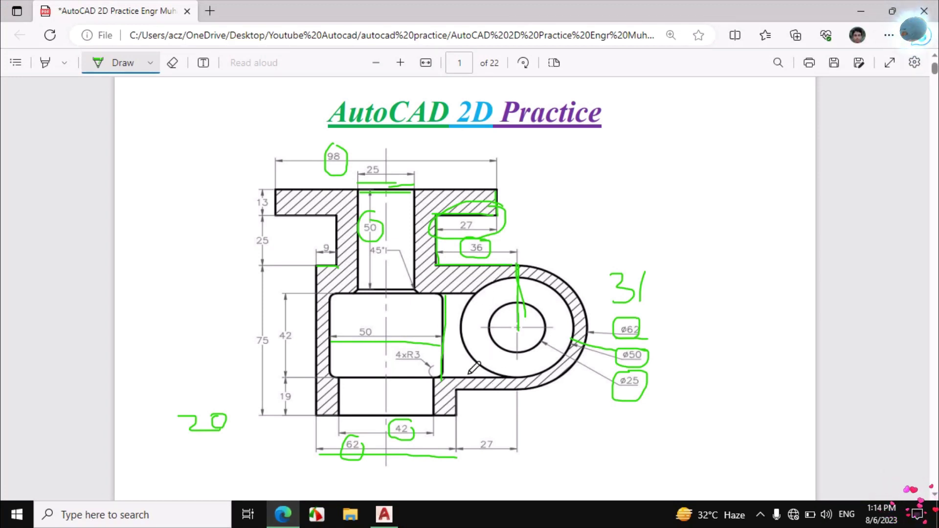
{"action": "left_click_drag", "start_coordinate": [441, 378], "coordinate": [505, 378]}
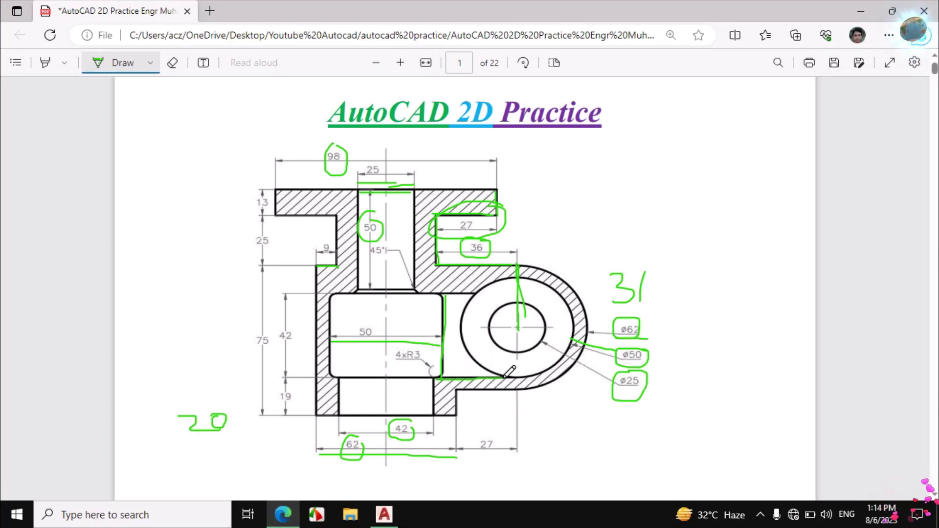
{"action": "left_click_drag", "start_coordinate": [440, 296], "coordinate": [473, 297]}
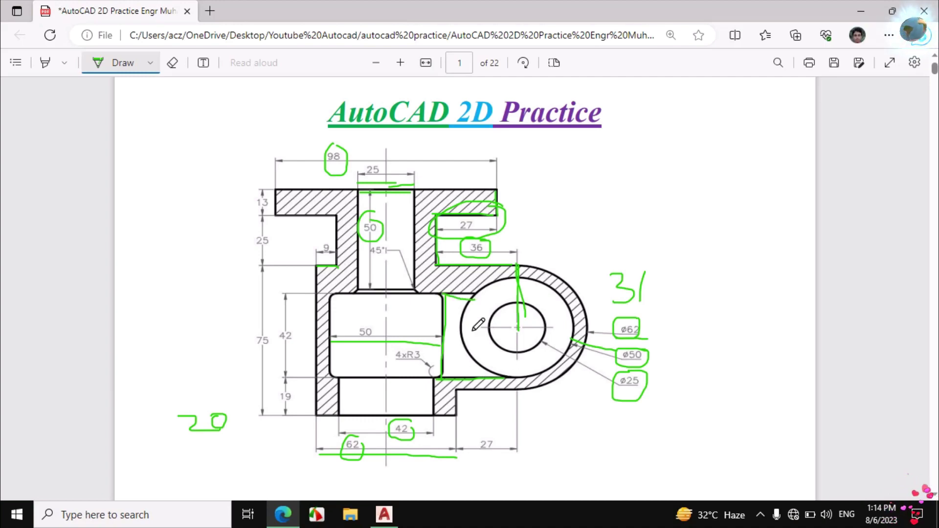
{"action": "left_click", "coordinate": [384, 514]}
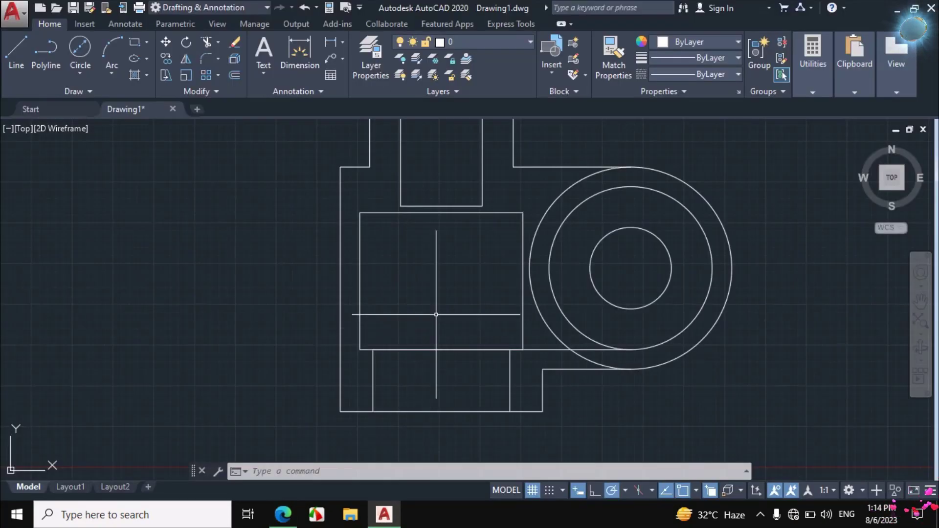
Step: Trim the left portion of the outer 62-diameter circle between the body's upper and lower tangent edges
{"action": "type", "text": "tr"}
{"action": "key", "text": "Return"}
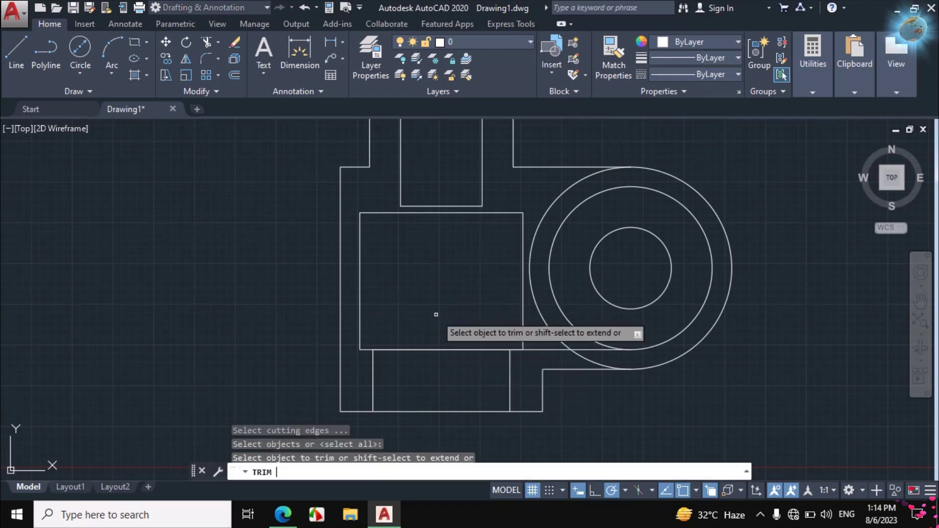
{"action": "left_click", "coordinate": [547, 209]}
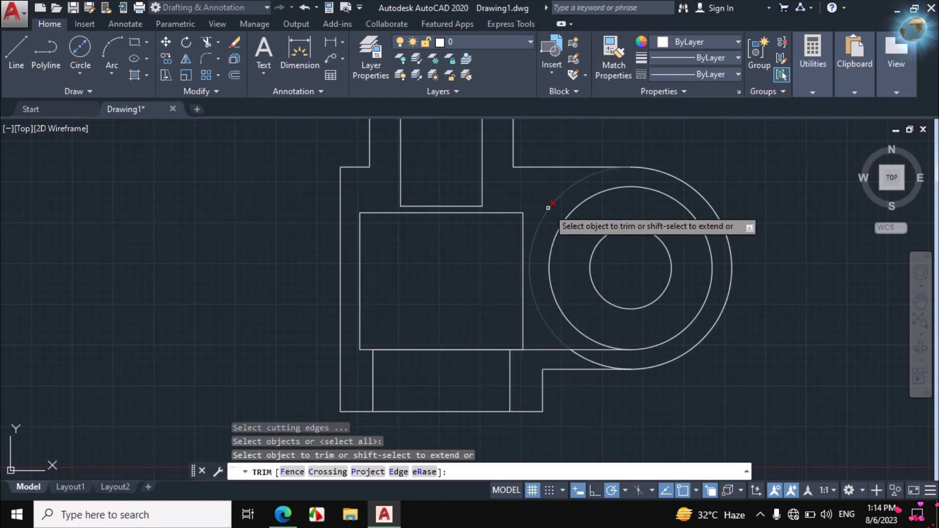
{"action": "left_click", "coordinate": [590, 361]}
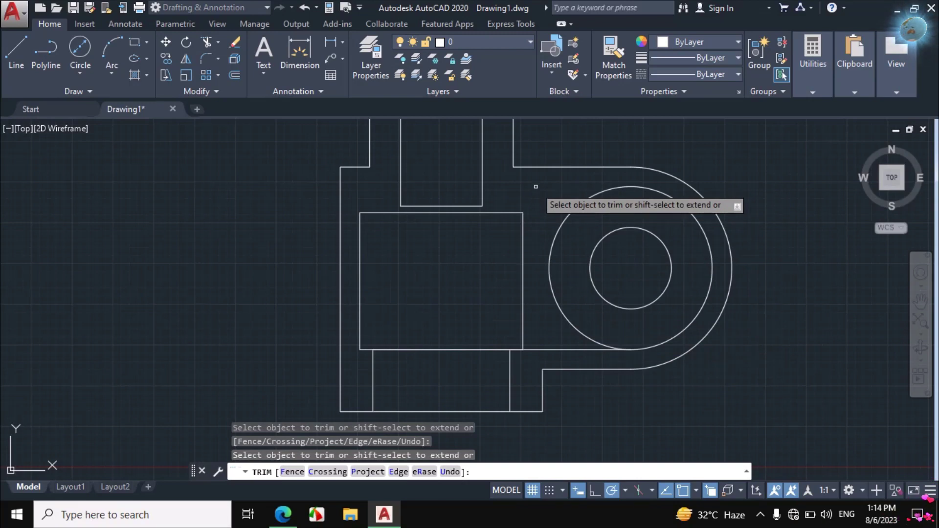
{"action": "key", "text": "Escape"}
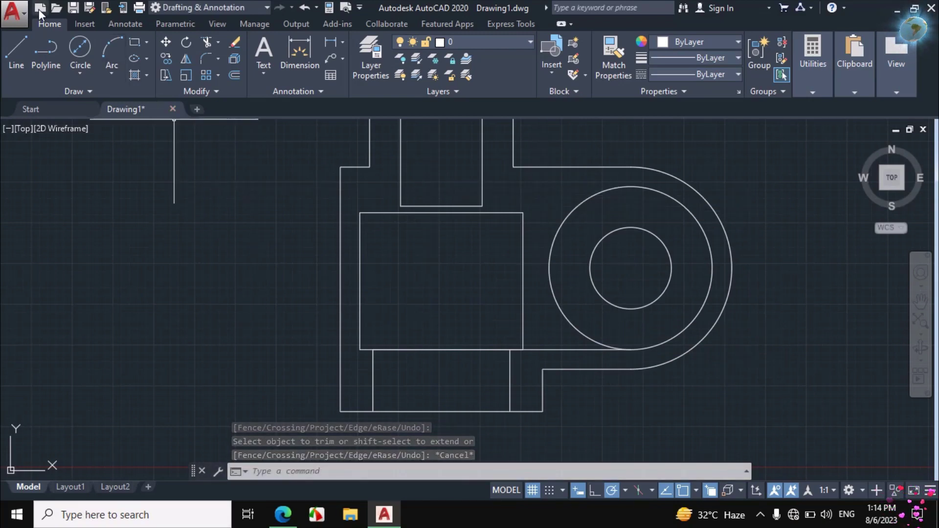
Step: Draw a horizontal line from the cavity's upper-right corner rightward into the 50-diameter circle
{"action": "left_click", "coordinate": [19, 51]}
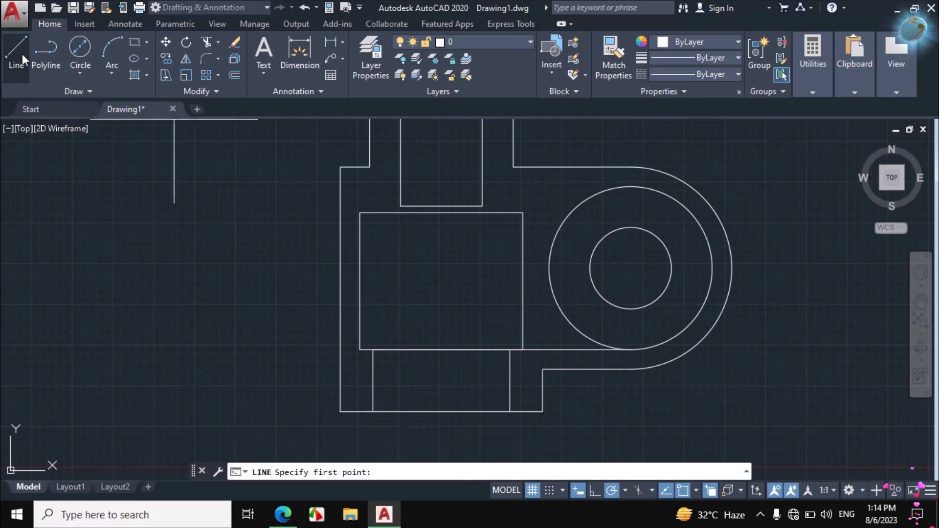
{"action": "left_click", "coordinate": [523, 212]}
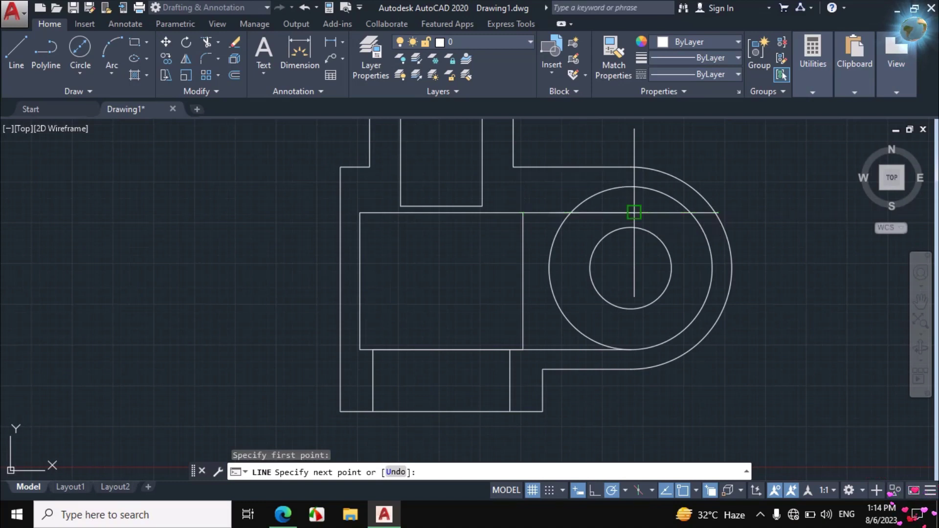
{"action": "left_click", "coordinate": [634, 212]}
{"action": "key", "text": "Escape"}
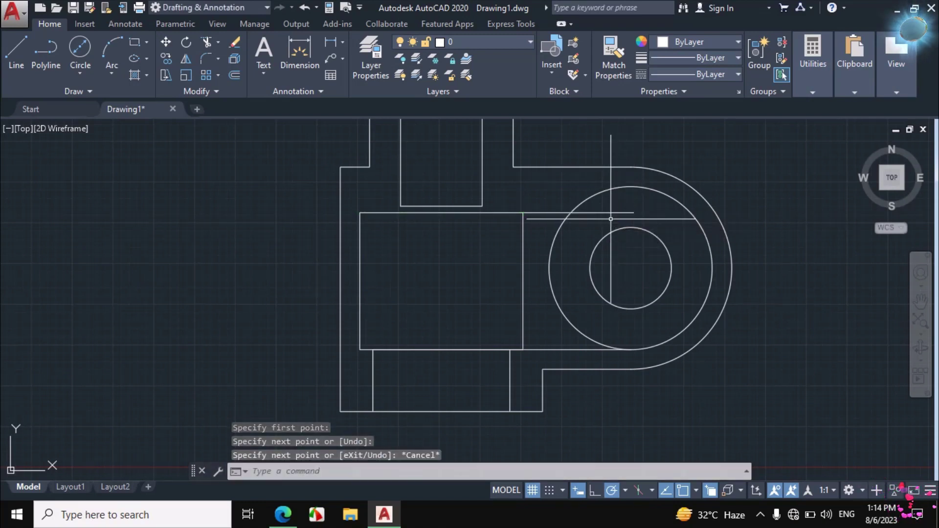
Step: Trim the part of the upper connecting line that lies inside the 50-diameter circle
{"action": "type", "text": "tr"}
{"action": "key", "text": "Return"}
{"action": "key", "text": "Return"}
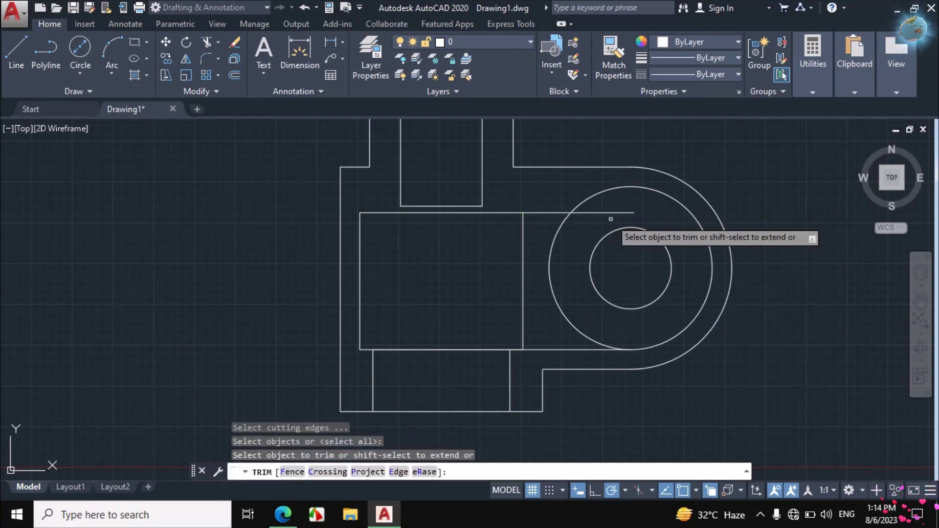
{"action": "left_click", "coordinate": [609, 212]}
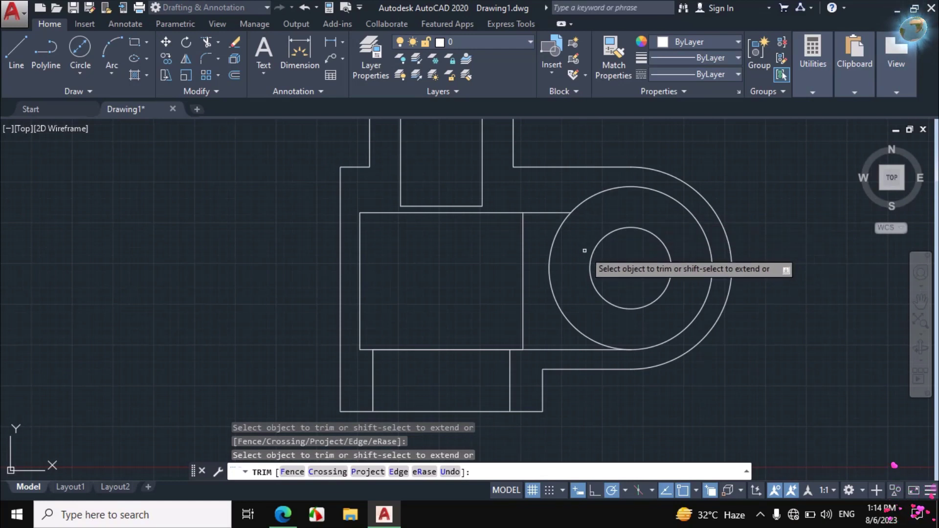
{"action": "key", "text": "Escape"}
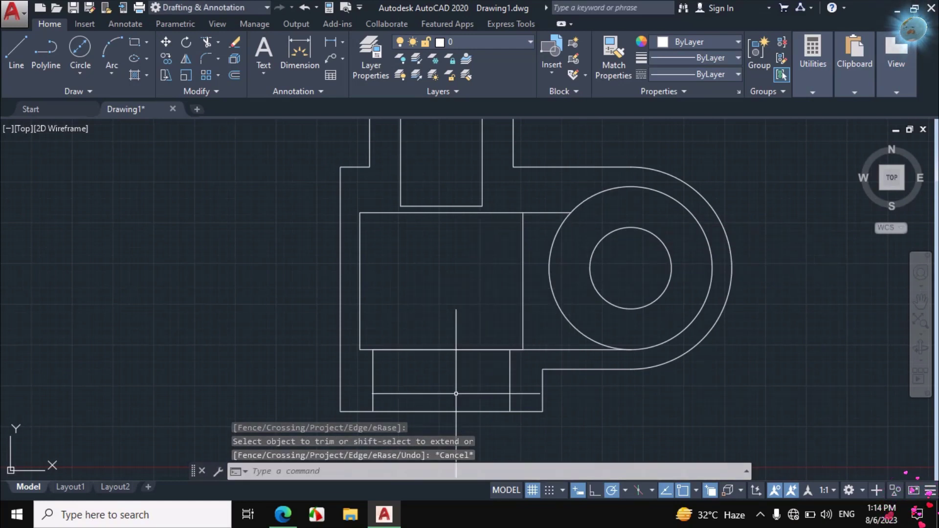
Step: Check the cavity's 4xR3 corner note on the PDF, erase the mark along its right side, and return to AutoCAD
{"action": "left_click", "coordinate": [284, 514]}
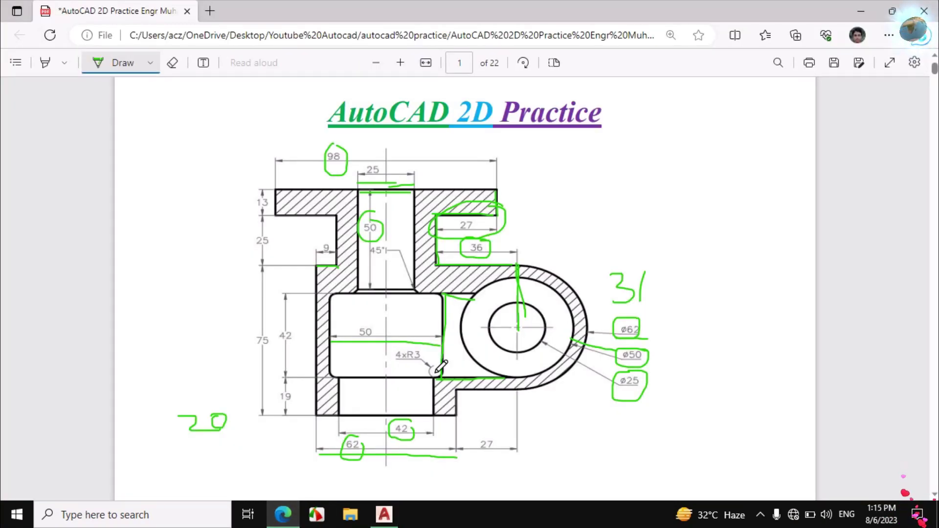
{"action": "left_click", "coordinate": [172, 62]}
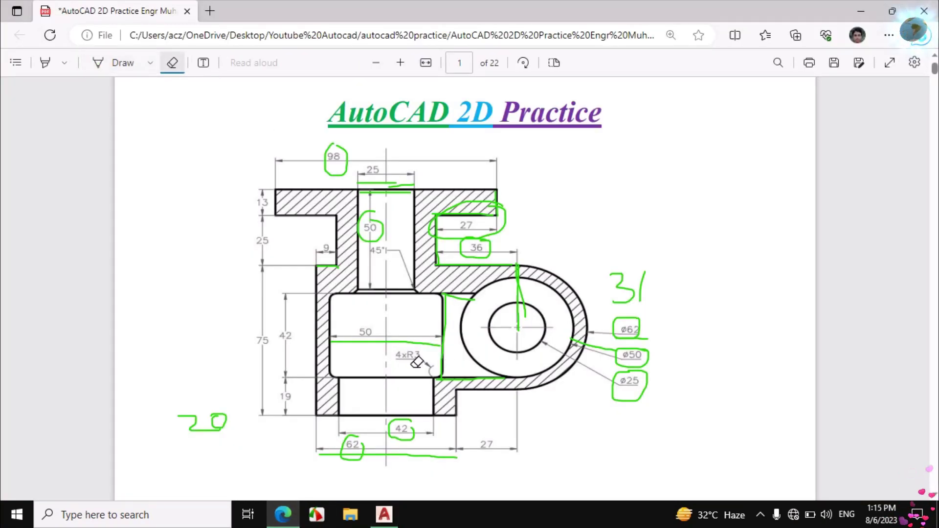
{"action": "left_click", "coordinate": [445, 371]}
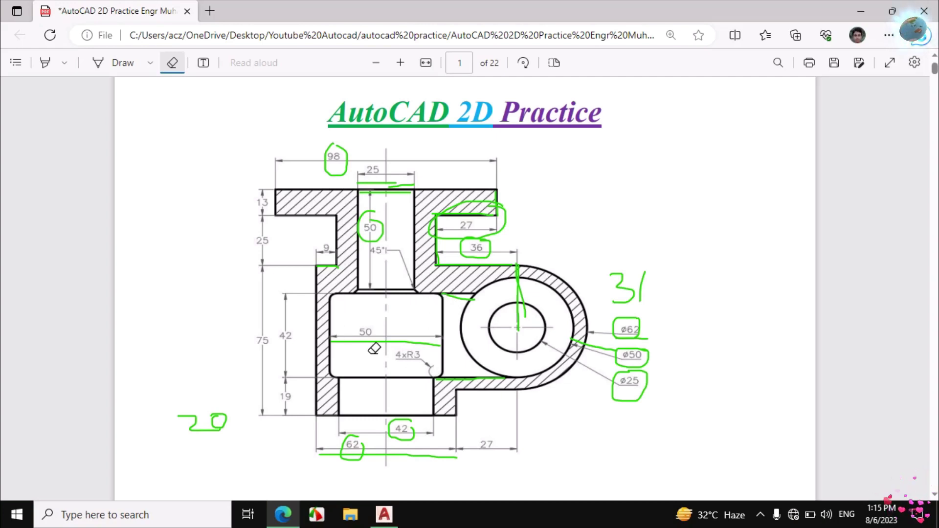
{"action": "left_click", "coordinate": [383, 513]}
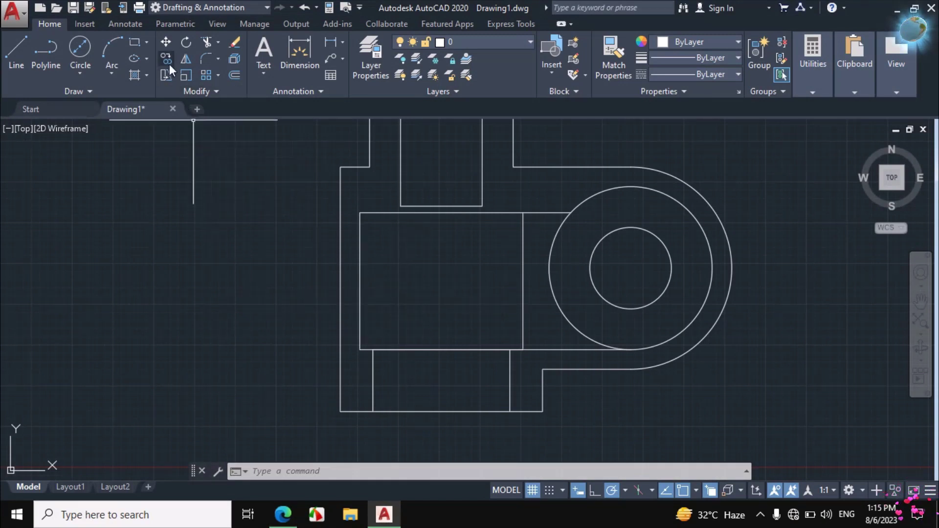
Step: Fillet the cavity's upper-right corner with a radius of 3
{"action": "left_click", "coordinate": [204, 55]}
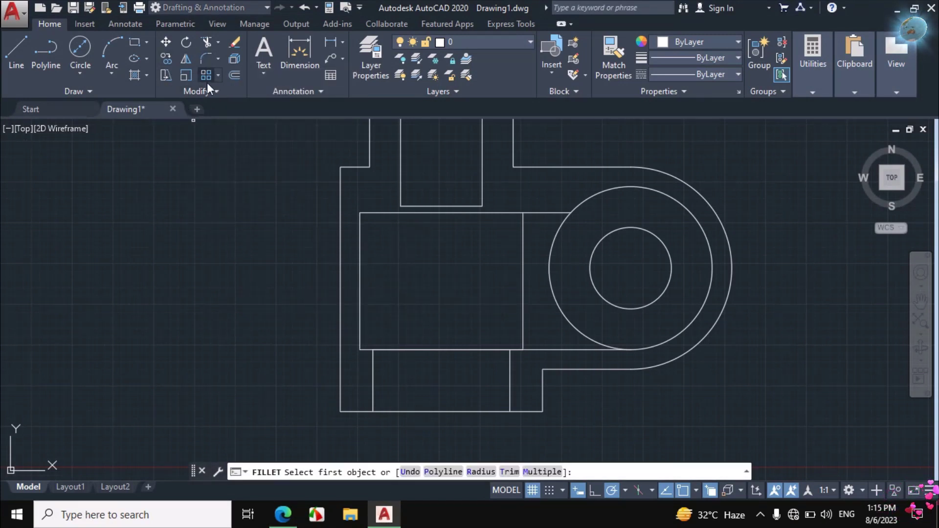
{"action": "right_click", "coordinate": [230, 200]}
{"action": "left_click", "coordinate": [266, 290]}
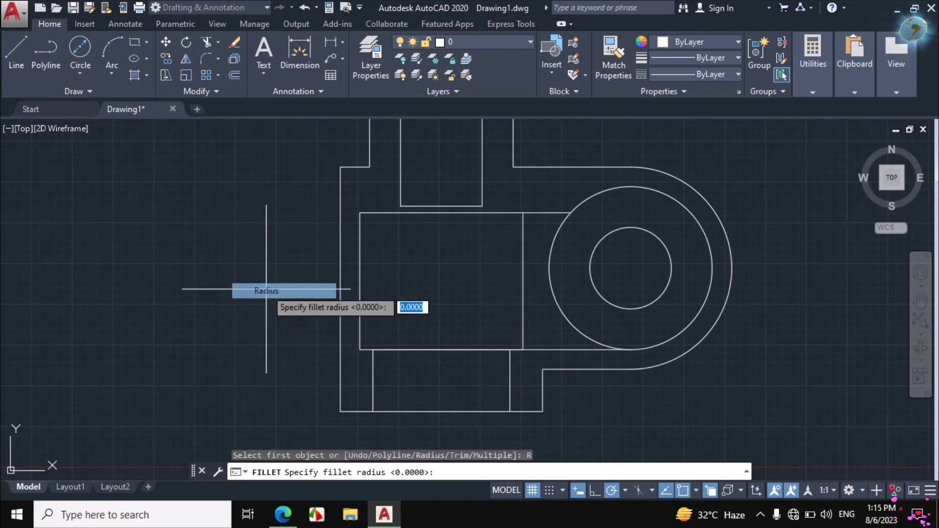
{"action": "type", "text": "3"}
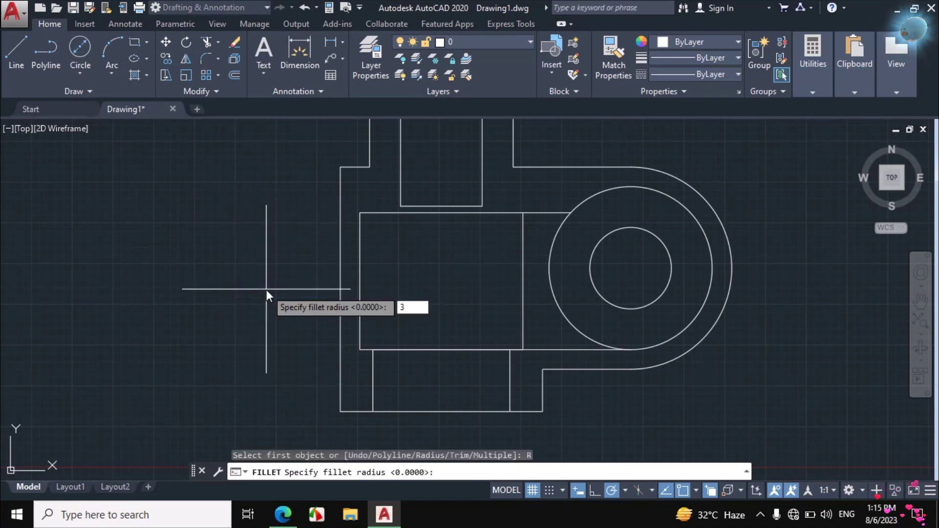
{"action": "key", "text": "Return"}
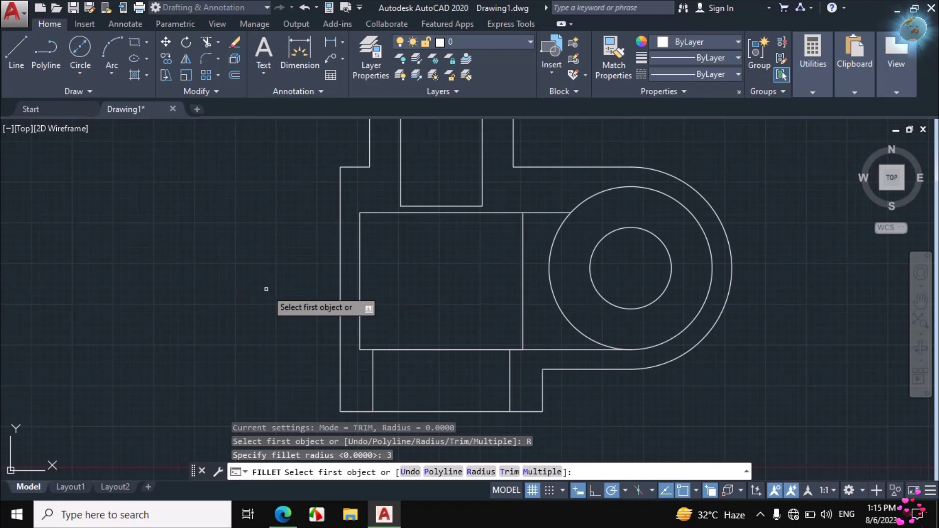
{"action": "left_click", "coordinate": [522, 242]}
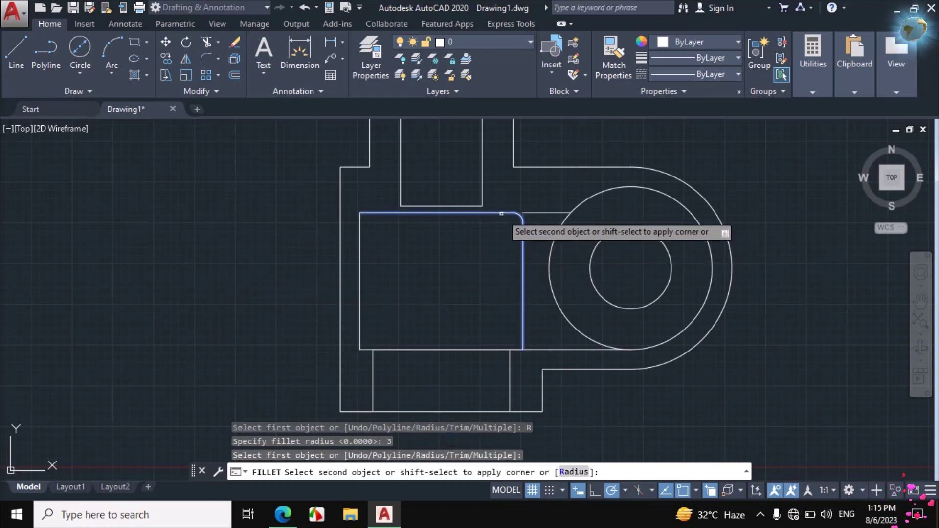
{"action": "left_click", "coordinate": [502, 213]}
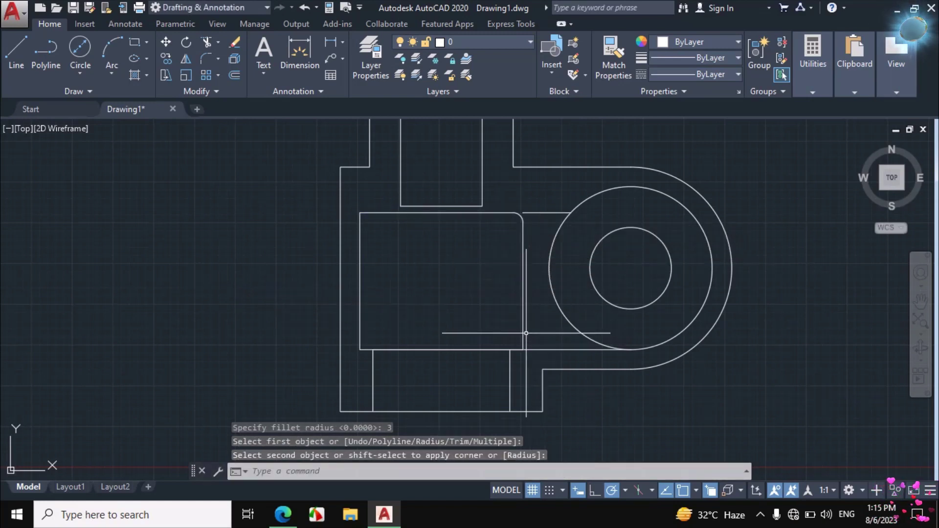
Step: Fillet the cavity's lower-right corner with the same radius of 3, using the cavity's own bottom edge among the overlapping lines
{"action": "key", "text": "Return"}
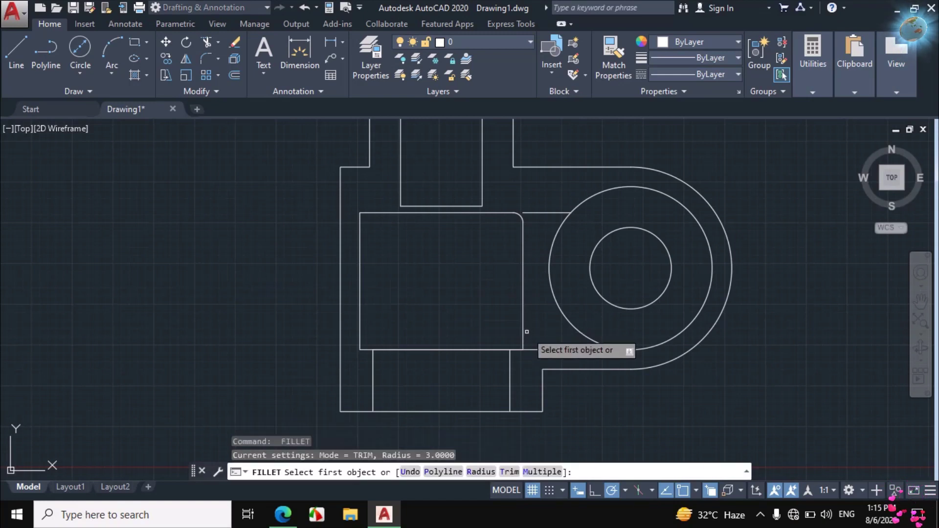
{"action": "left_click", "coordinate": [523, 332]}
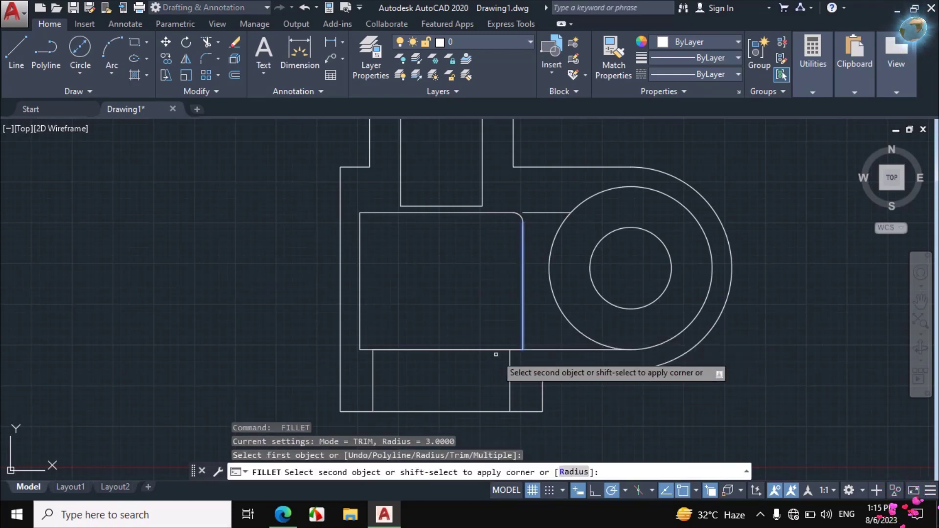
{"action": "left_click", "coordinate": [493, 350]}
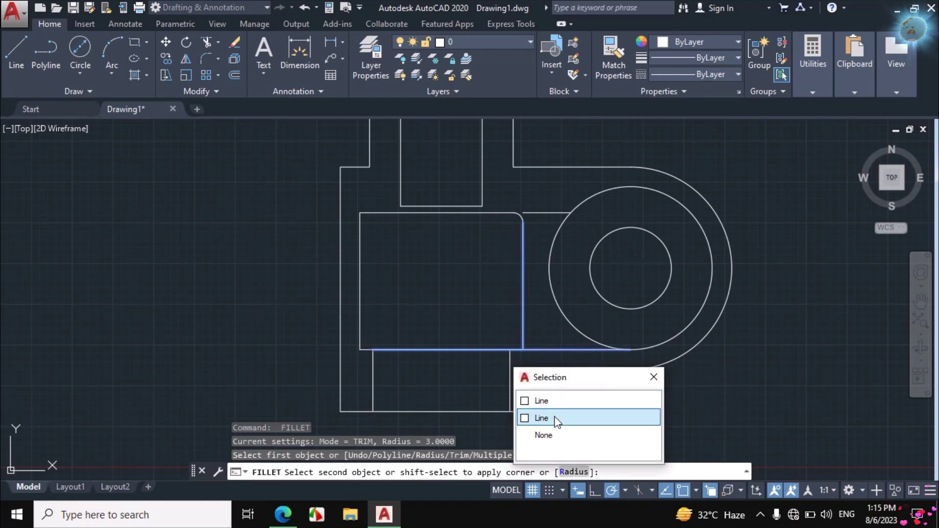
{"action": "left_click", "coordinate": [550, 401]}
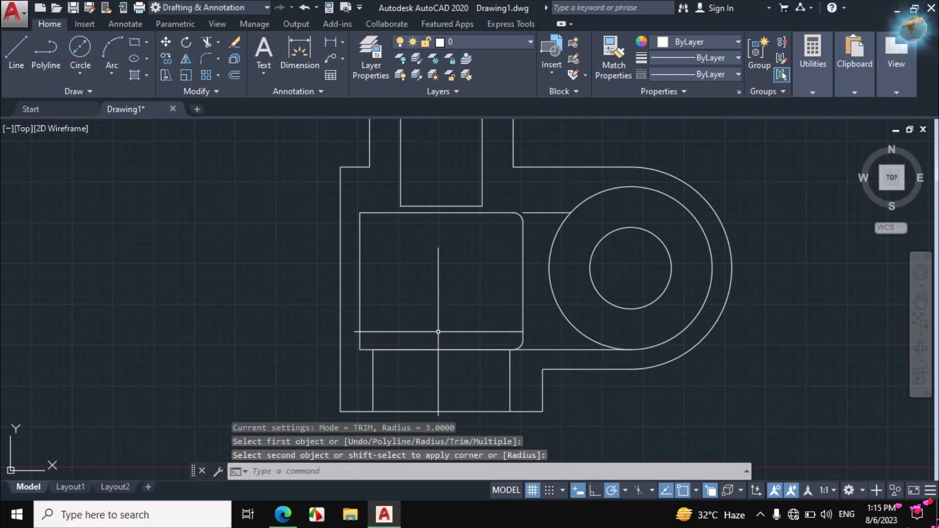
Step: Fillet the cavity's lower-left corner with radius 3, picking the cavity's own bottom edge among the overlapping lines
{"action": "key", "text": "Return"}
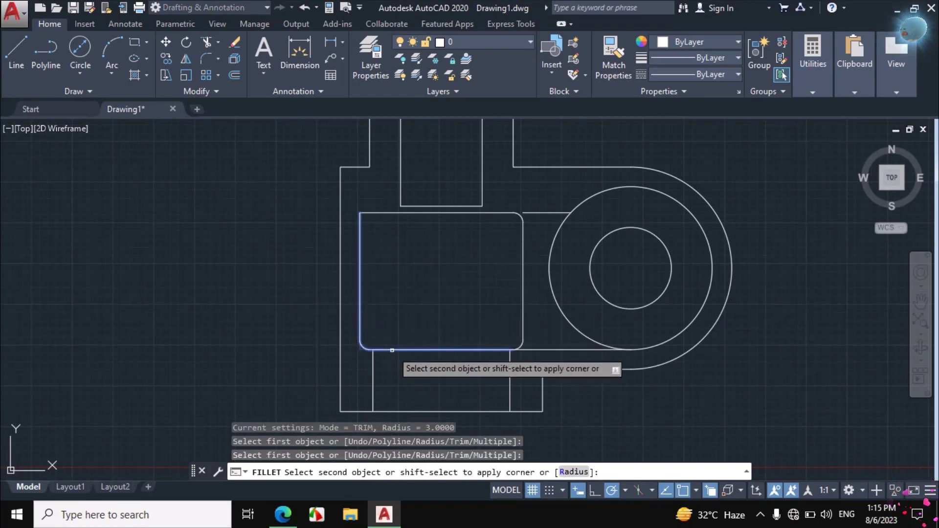
{"action": "left_click", "coordinate": [389, 349]}
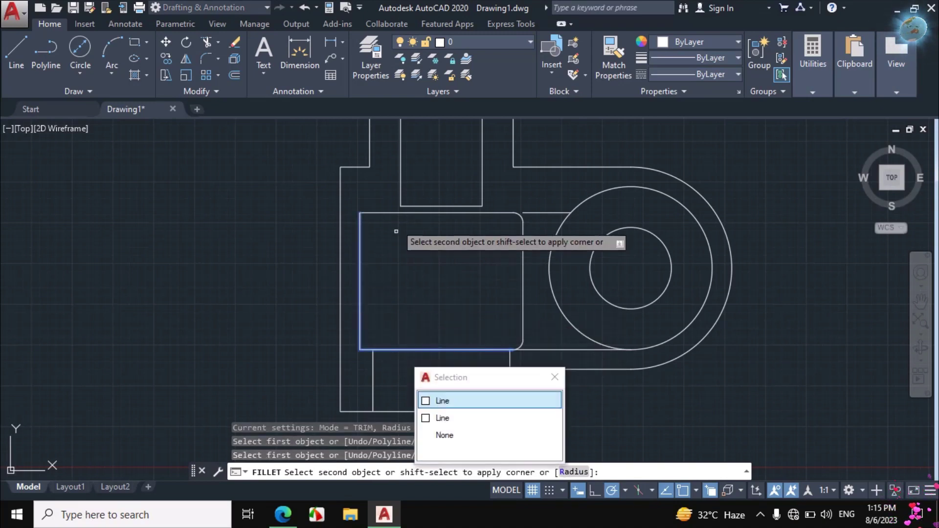
{"action": "left_click", "coordinate": [442, 401]}
{"action": "left_click", "coordinate": [360, 323]}
Step: Fillet the cavity's upper-left corner with the same radius of 3
{"action": "key", "text": "Return"}
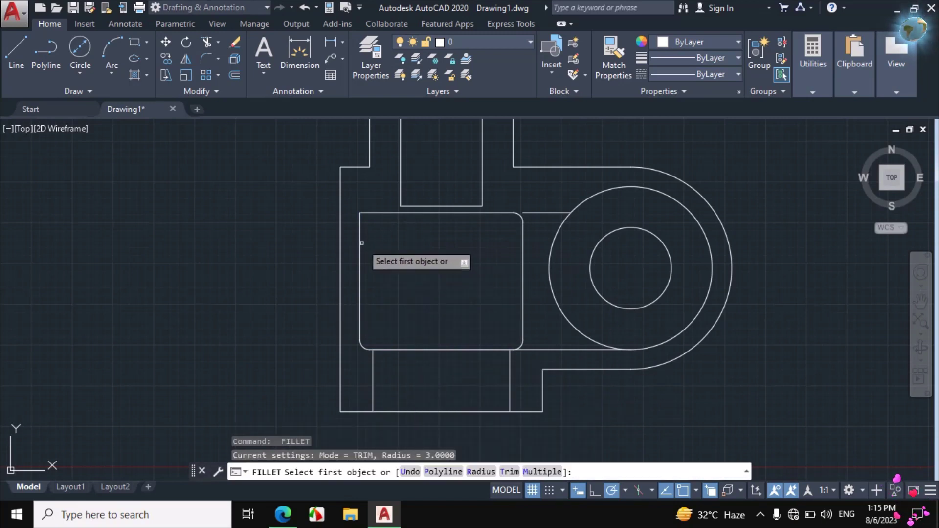
{"action": "left_click", "coordinate": [362, 243]}
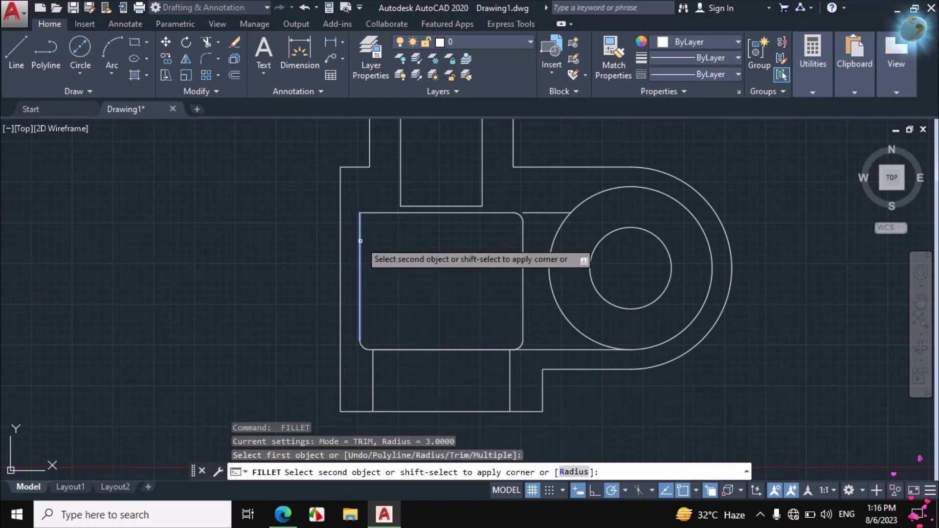
{"action": "left_click", "coordinate": [379, 214]}
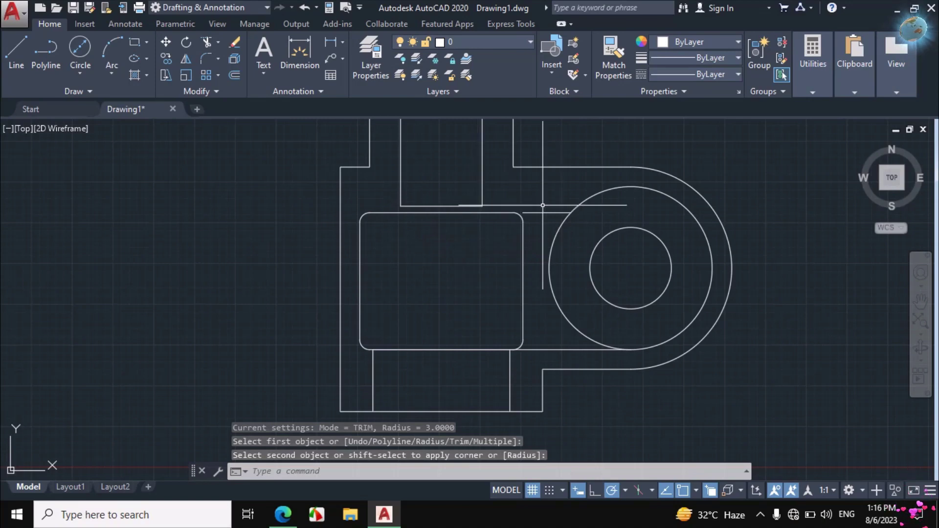
Step: Erase the short upper connecting line between the cavity's upper-right corner and the 50-diameter circle
{"action": "scroll", "coordinate": [533, 208], "scroll_direction": "up", "scroll_amount": 8}
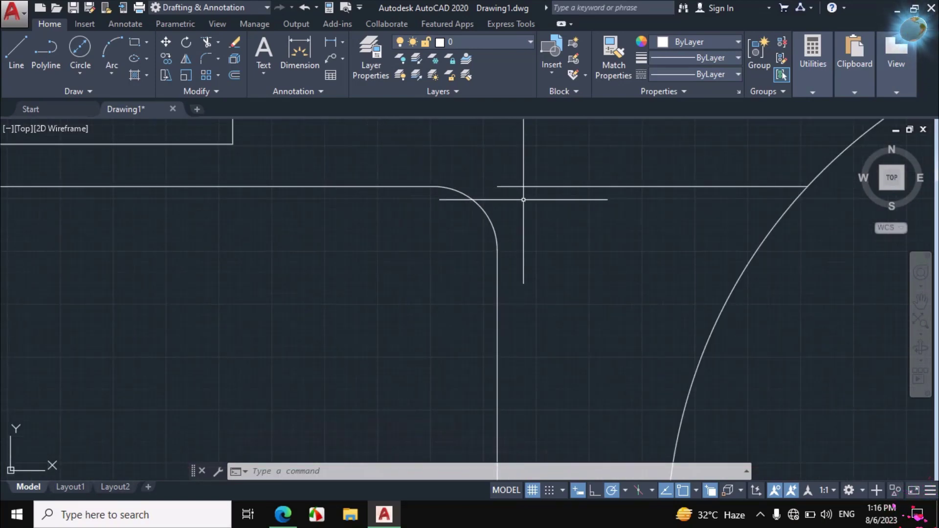
{"action": "scroll", "coordinate": [533, 200], "scroll_direction": "down", "scroll_amount": 2}
{"action": "left_click", "coordinate": [615, 160]}
{"action": "left_click", "coordinate": [578, 243]}
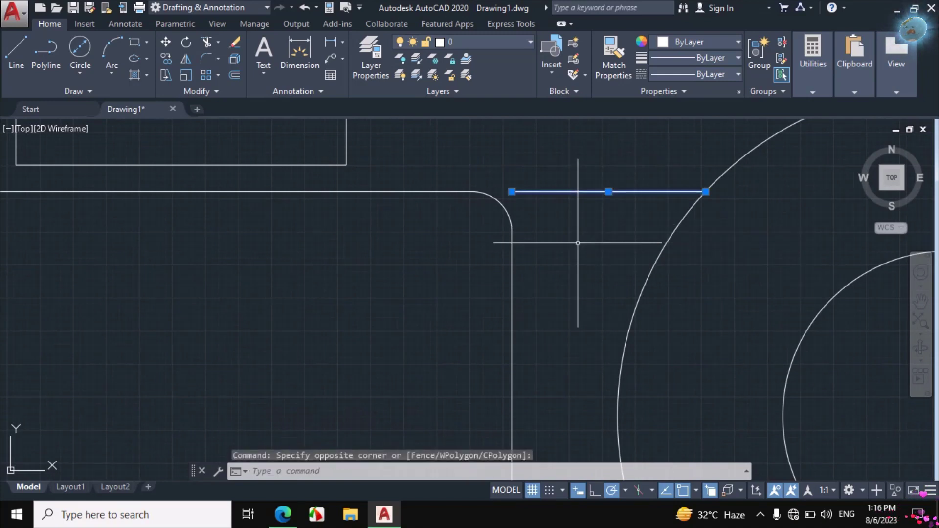
{"action": "type", "text": "e"}
{"action": "key", "text": "Return"}
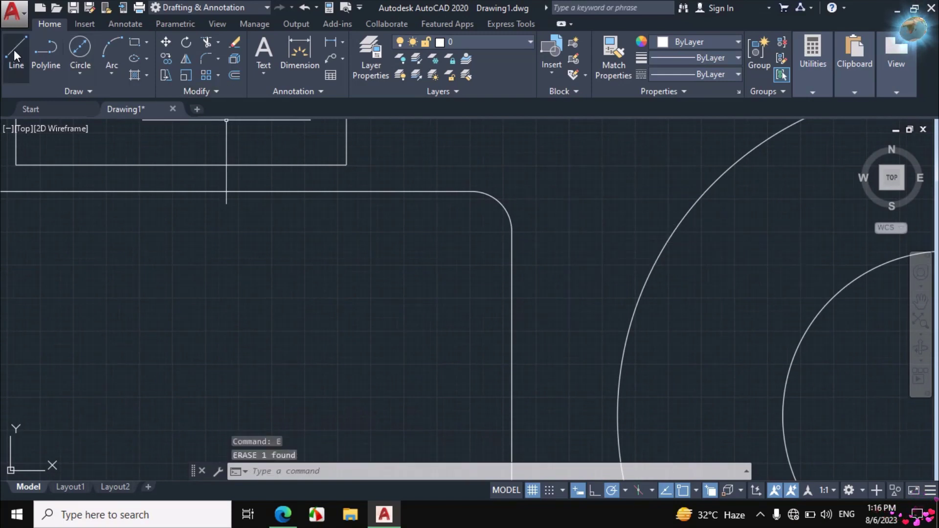
Step: Draw a horizontal line from the top end of the cavity's upper-right fillet to a point inside the 50-diameter circle
{"action": "type", "text": "l"}
{"action": "key", "text": "Return"}
{"action": "left_click", "coordinate": [472, 192]}
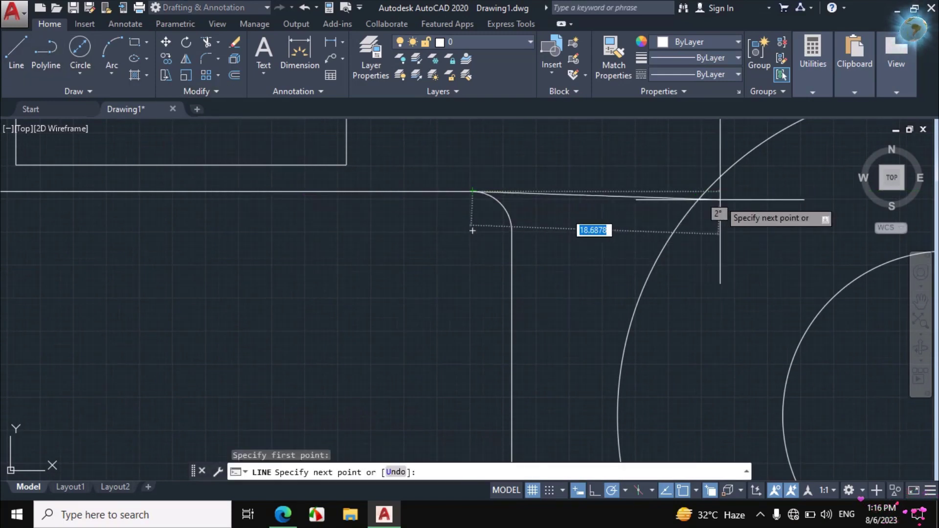
{"action": "left_click", "coordinate": [765, 192]}
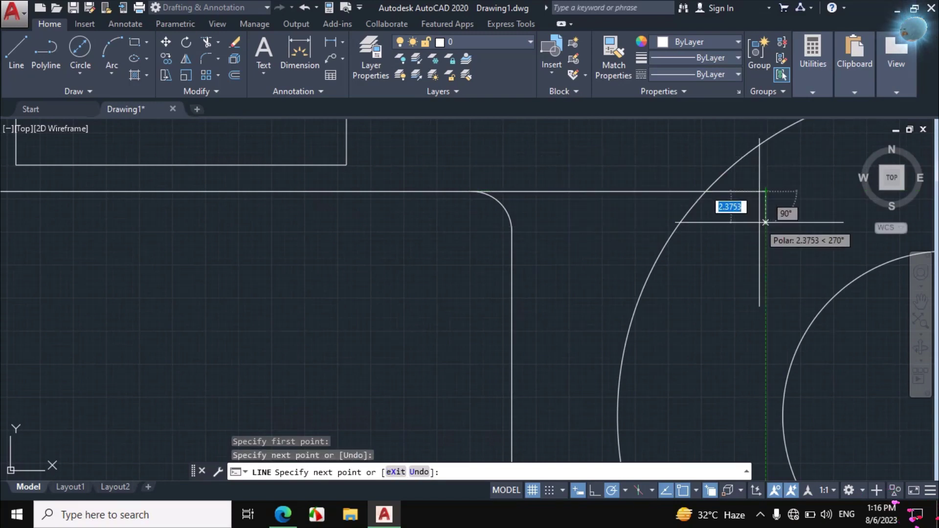
{"action": "key", "text": "Escape"}
Step: Trim off the end of the new horizontal line that lies inside the 50-diameter circle
{"action": "type", "text": "tr"}
{"action": "key", "text": "Return"}
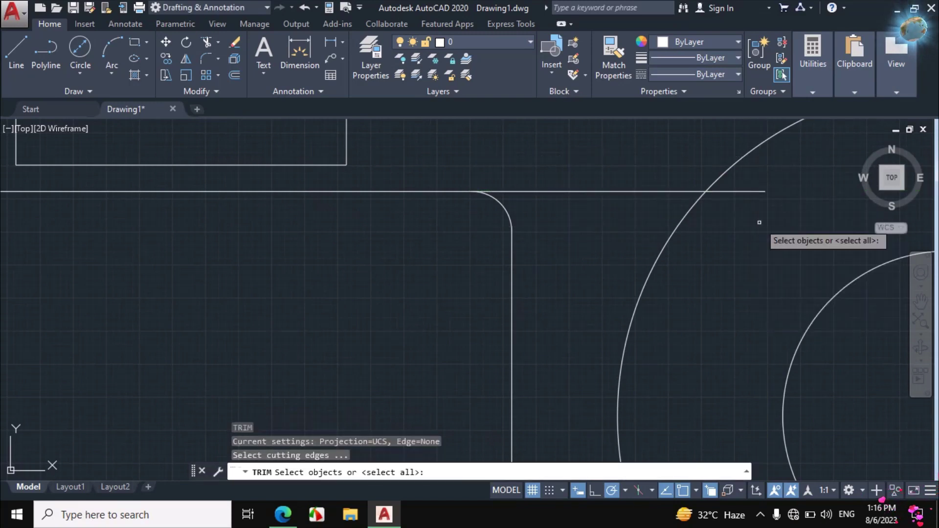
{"action": "key", "text": "Return"}
{"action": "left_click", "coordinate": [766, 178]}
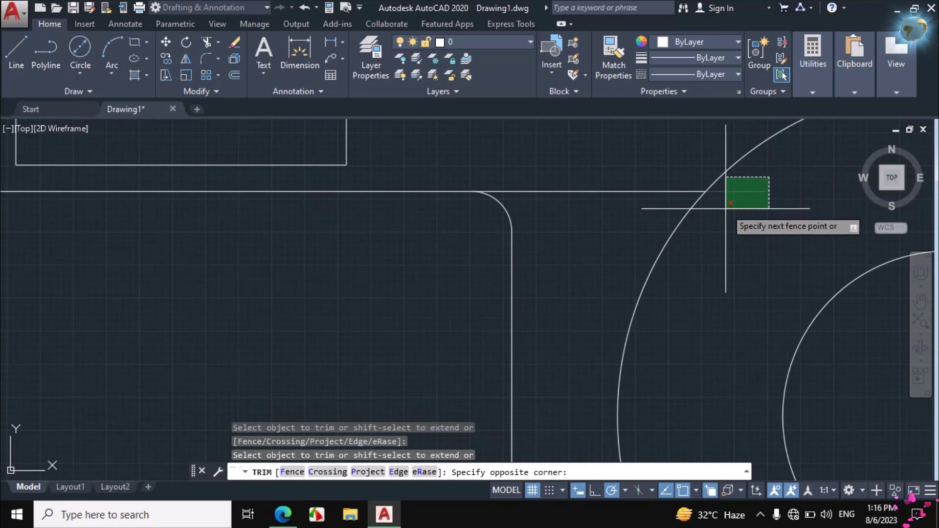
{"action": "left_click", "coordinate": [729, 204]}
{"action": "key", "text": "Escape"}
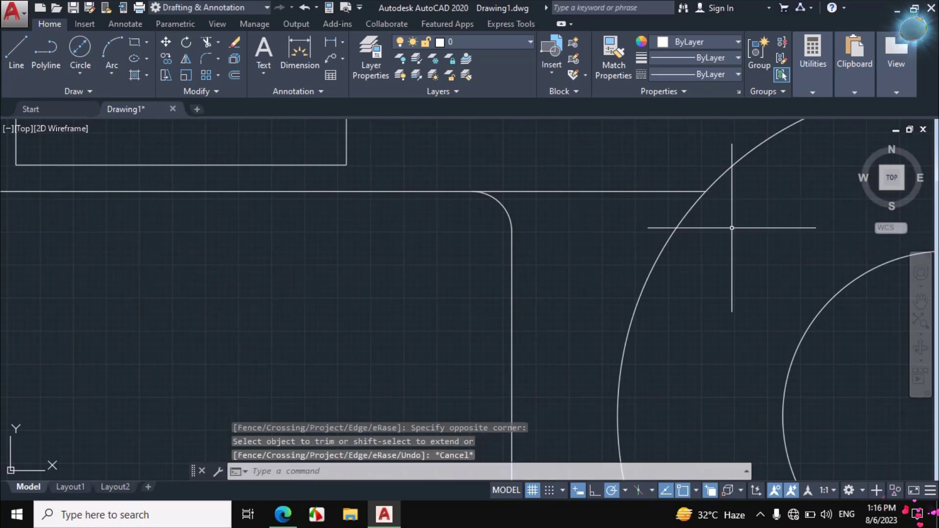
{"action": "scroll", "coordinate": [627, 237], "scroll_direction": "down", "scroll_amount": 4}
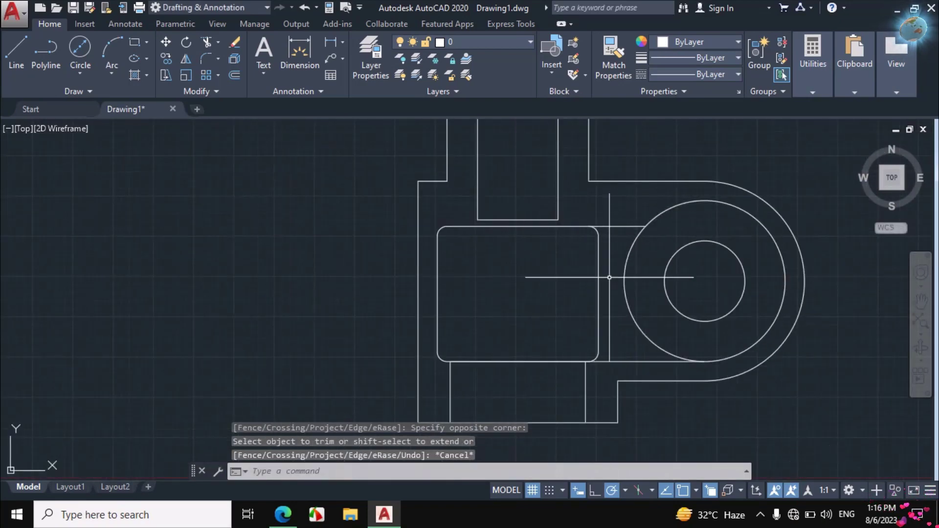
Step: Circle the 45° note for the bore's lower edge on the PDF and return to AutoCAD
{"action": "left_click", "coordinate": [283, 513]}
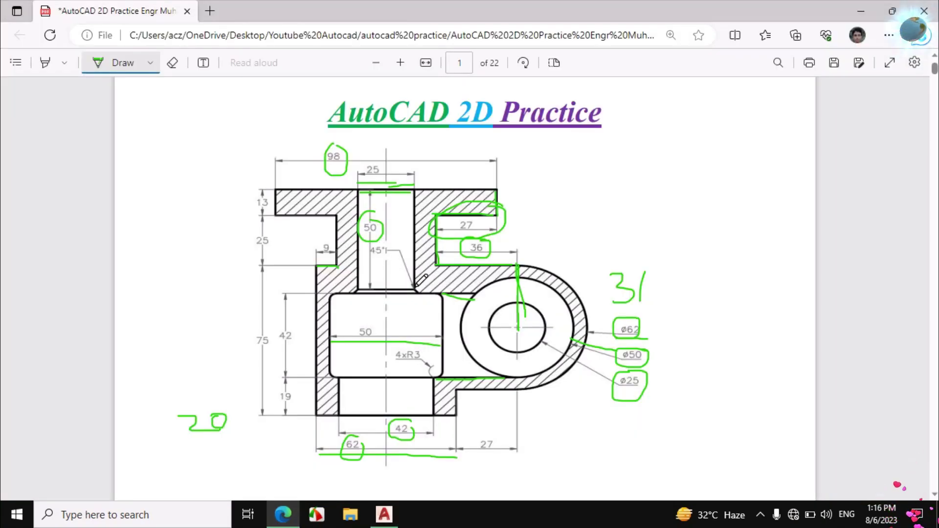
{"action": "left_click_drag", "start_coordinate": [370, 241], "coordinate": [381, 258]}
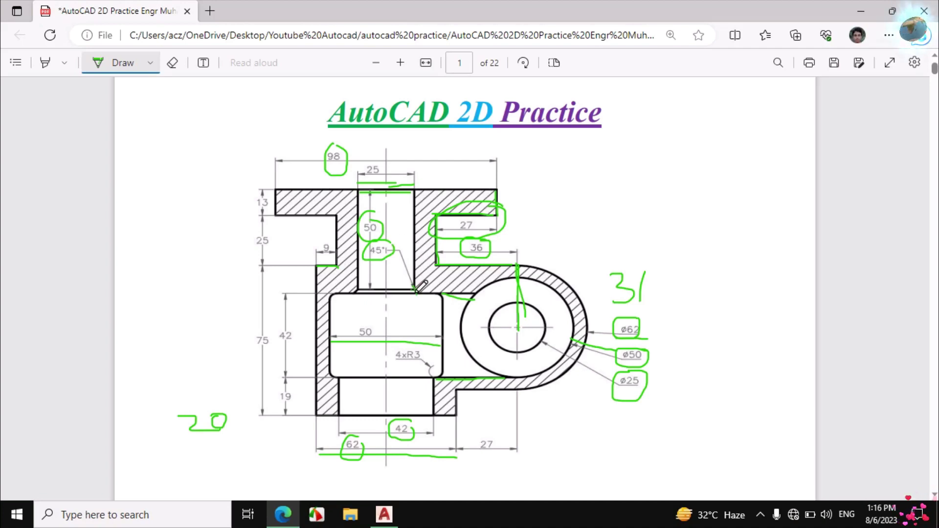
{"action": "left_click", "coordinate": [387, 511]}
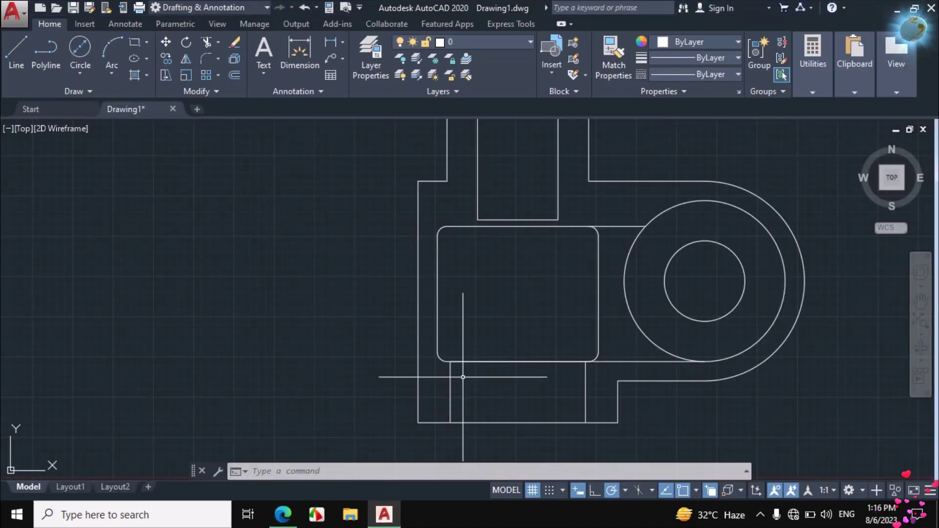
Step: Draw a line at 45° from the bore's lower-right corner down and outward past the cavity's top edge
{"action": "left_click", "coordinate": [17, 51]}
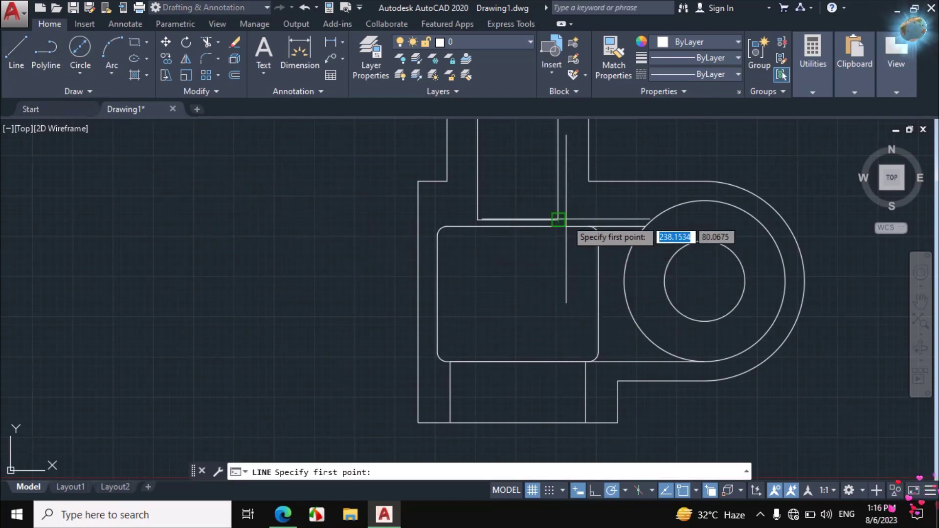
{"action": "scroll", "coordinate": [558, 219], "scroll_direction": "up", "scroll_amount": 5}
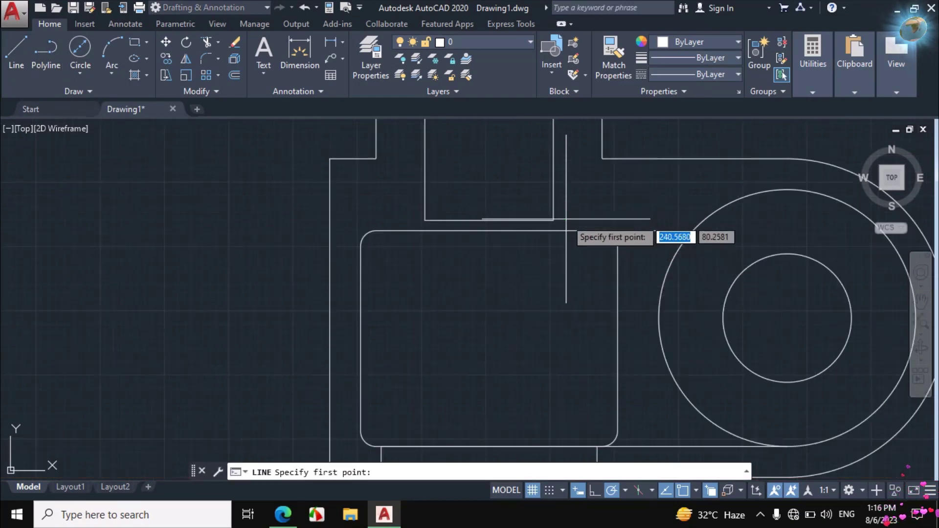
{"action": "left_click", "coordinate": [518, 225]}
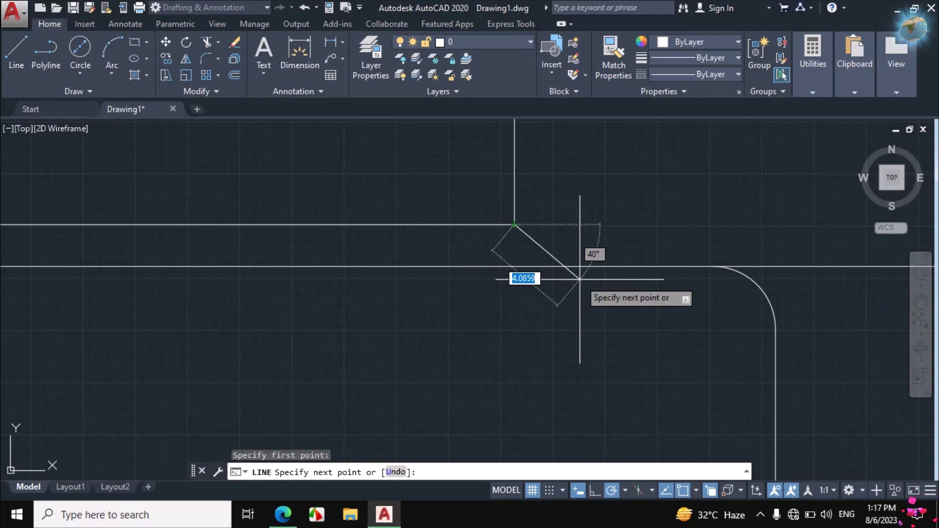
{"action": "key", "text": "Tab"}
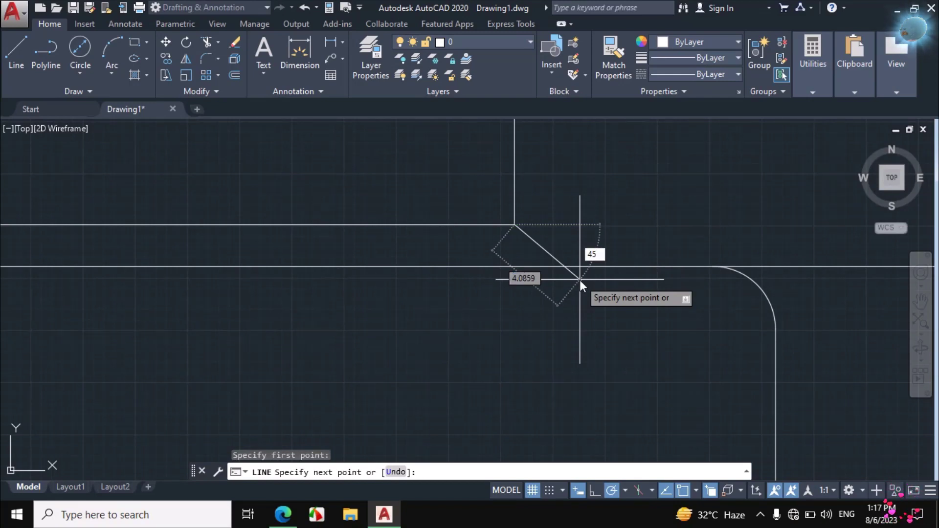
{"action": "type", "text": "45"}
{"action": "key", "text": "Return"}
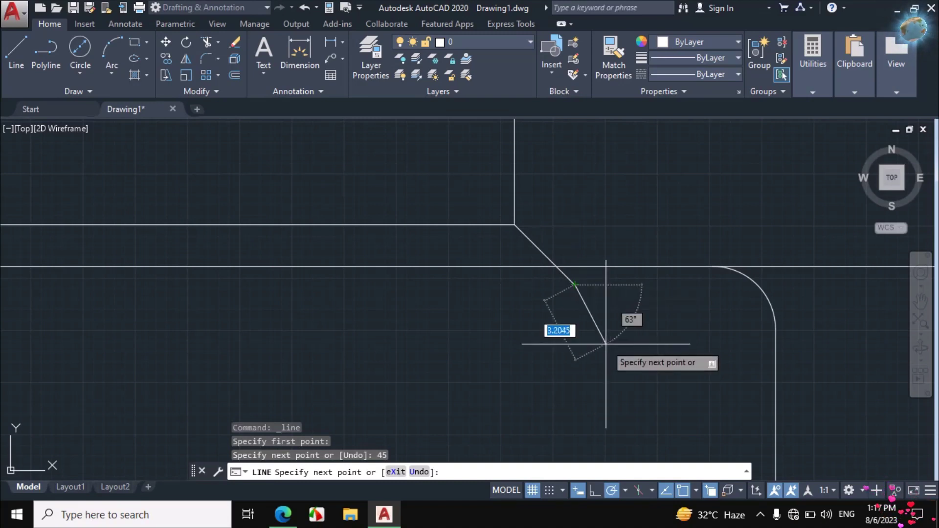
{"action": "key", "text": "Escape"}
Step: Trim the part of the 45° line that extends below the cavity's top edge
{"action": "type", "text": "t"}
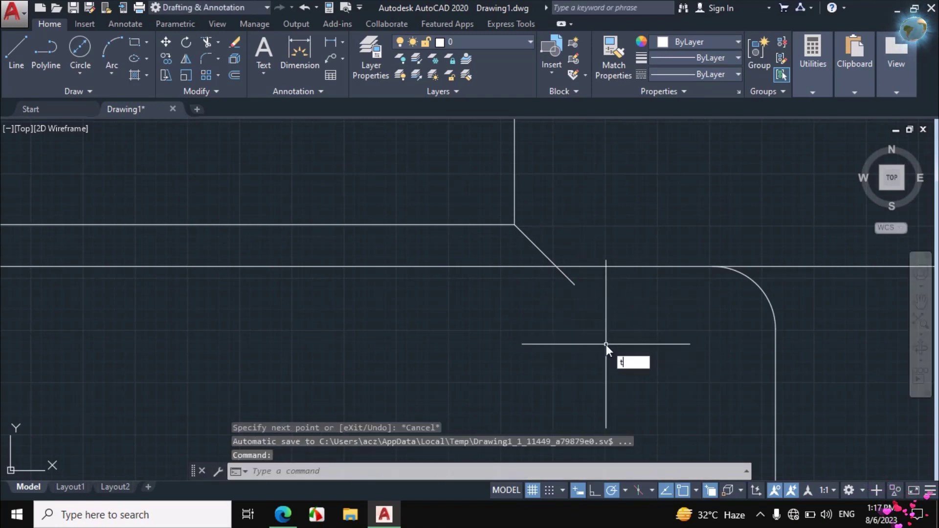
{"action": "type", "text": "r"}
{"action": "key", "text": "Return"}
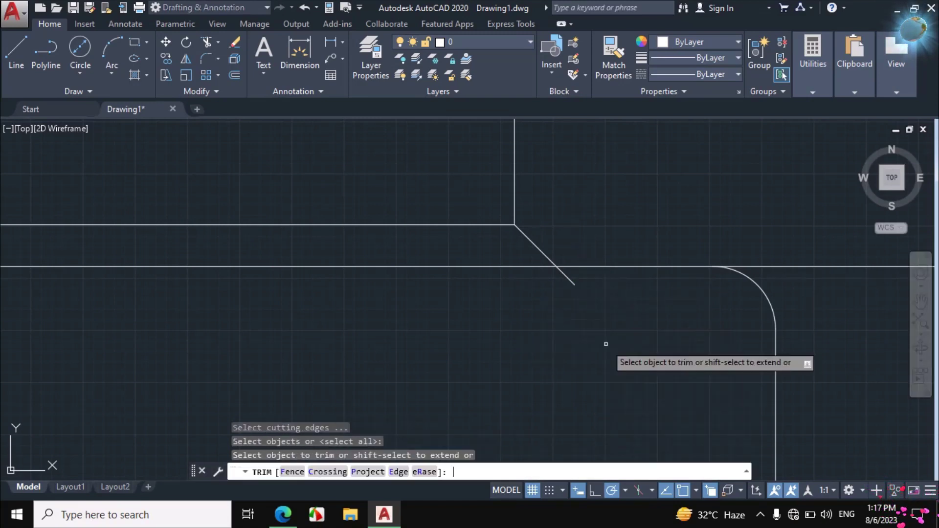
{"action": "left_click", "coordinate": [592, 301]}
{"action": "left_click", "coordinate": [576, 272]}
{"action": "key", "text": "Escape"}
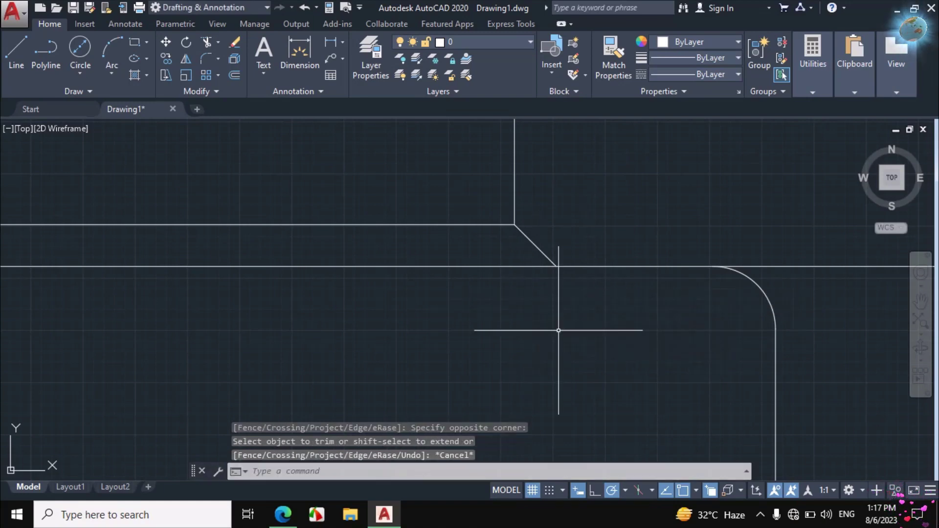
Step: Draw a line with an angle of 145° from the bore's lower-left corner down and outward past the cavity's top edge
{"action": "scroll", "coordinate": [656, 325], "scroll_direction": "up", "scroll_amount": 2}
{"action": "scroll", "coordinate": [656, 325], "scroll_direction": "down", "scroll_amount": 5}
{"action": "scroll", "coordinate": [521, 314], "scroll_direction": "up", "scroll_amount": 2}
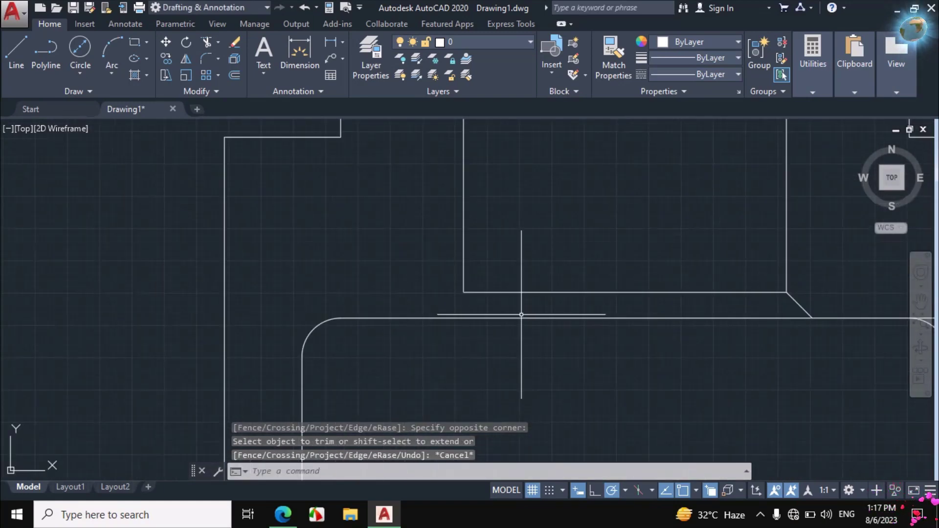
{"action": "scroll", "coordinate": [457, 300], "scroll_direction": "up", "scroll_amount": 4}
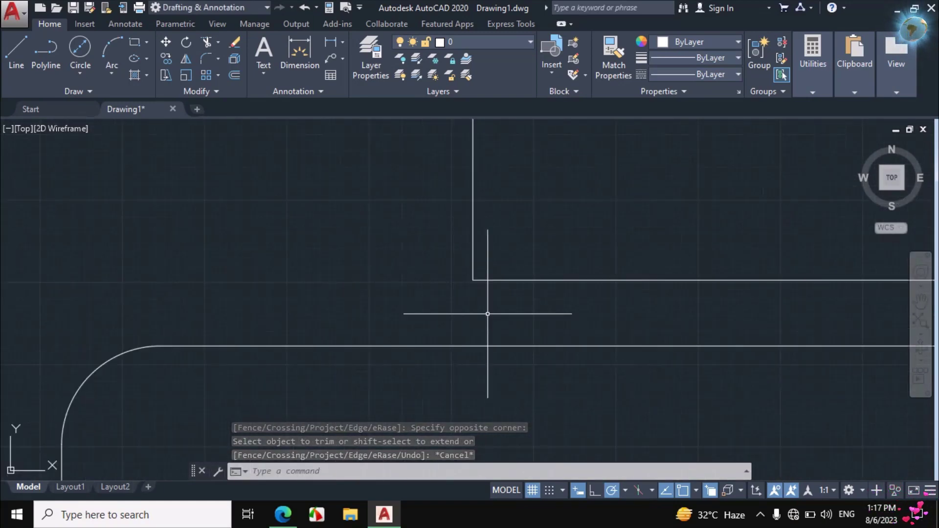
{"action": "left_click", "coordinate": [14, 53]}
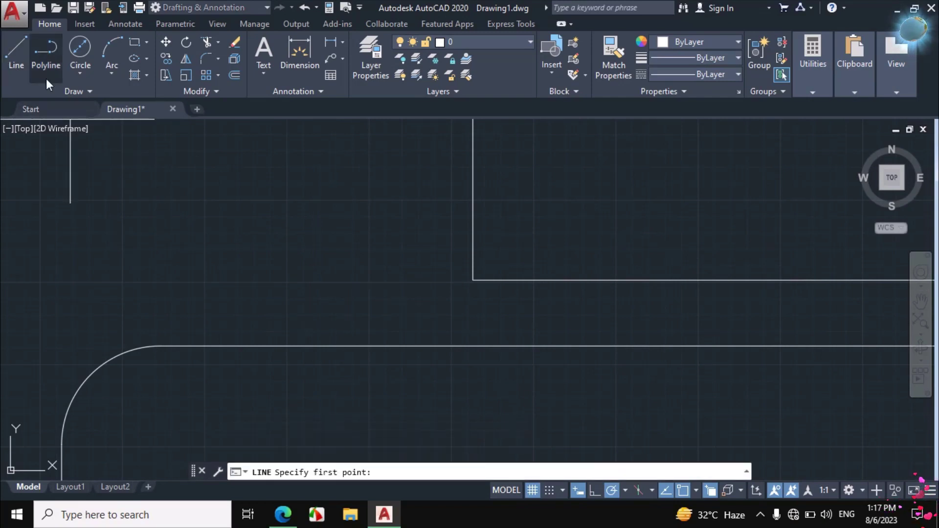
{"action": "left_click", "coordinate": [473, 280]}
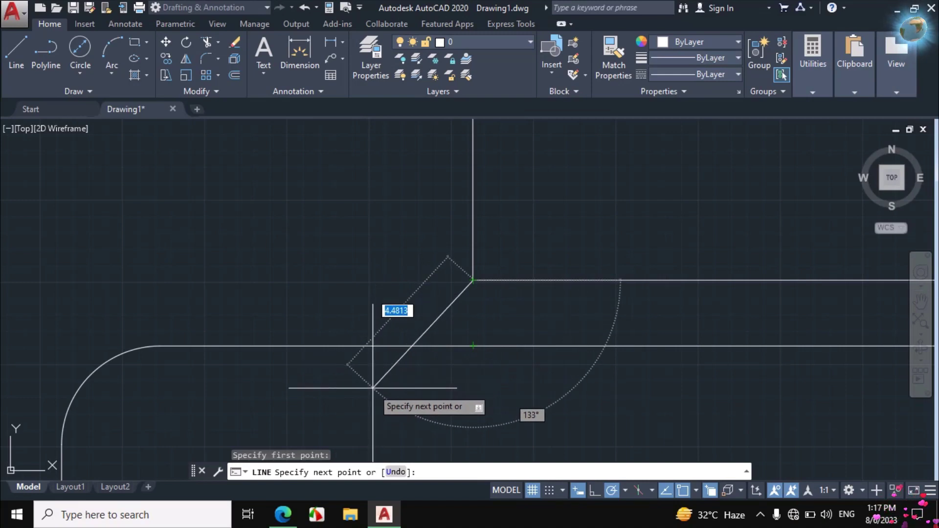
{"action": "key", "text": "Tab"}
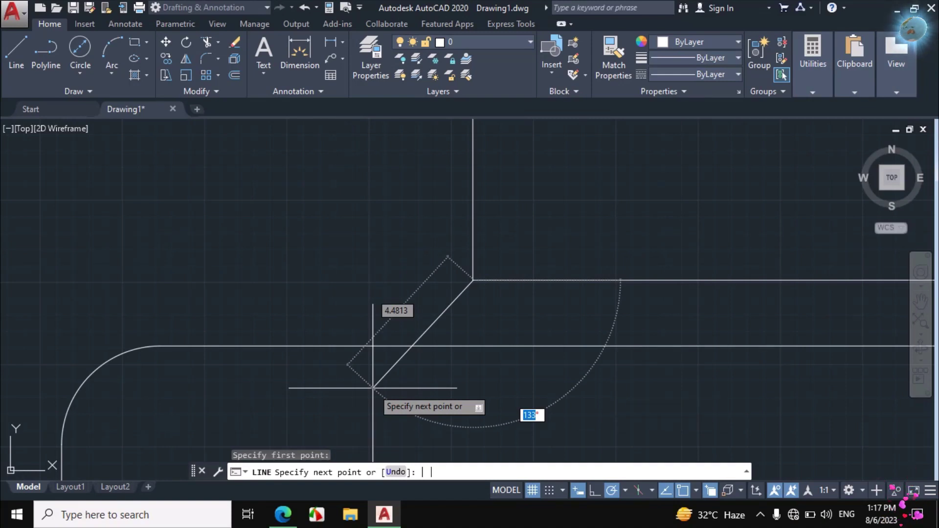
{"action": "type", "text": "145"}
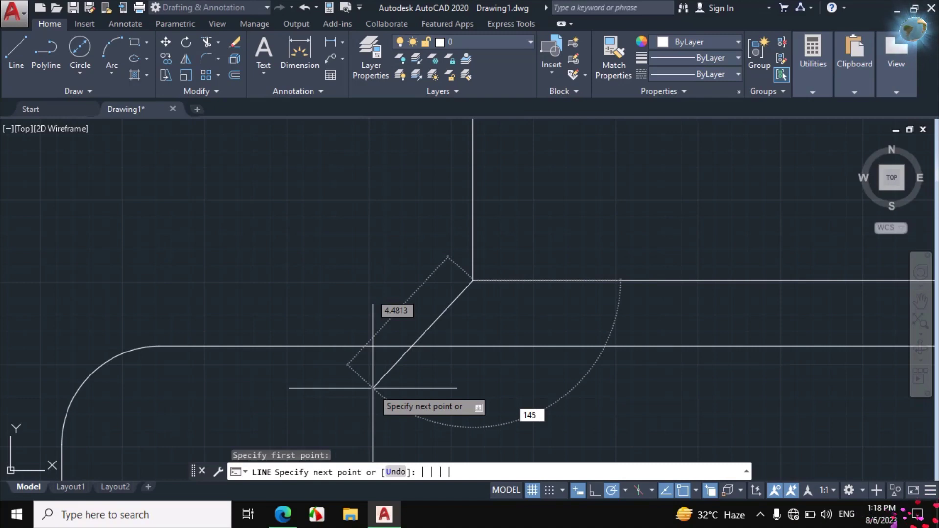
{"action": "key", "text": "Return"}
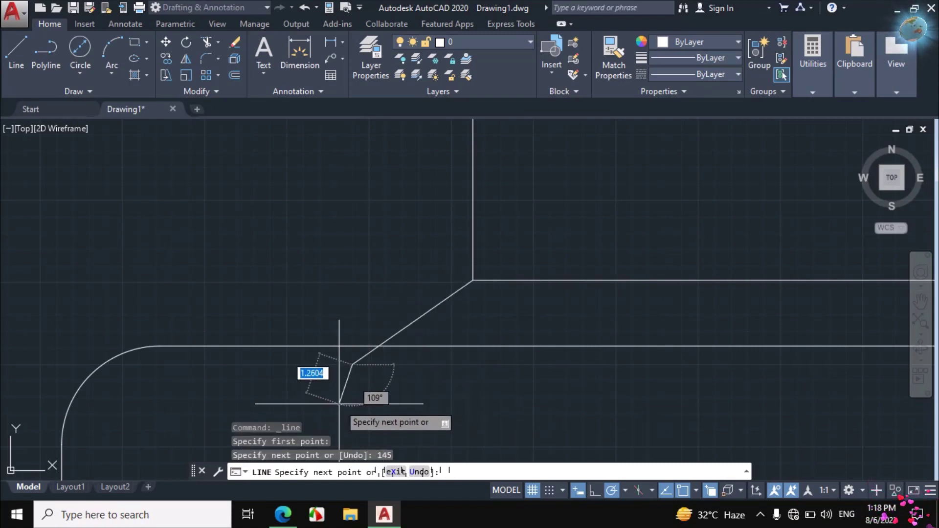
{"action": "key", "text": "Escape"}
Step: Trim the part of the left slanted line that extends below the cavity's top edge
{"action": "type", "text": "tr"}
{"action": "key", "text": "Return"}
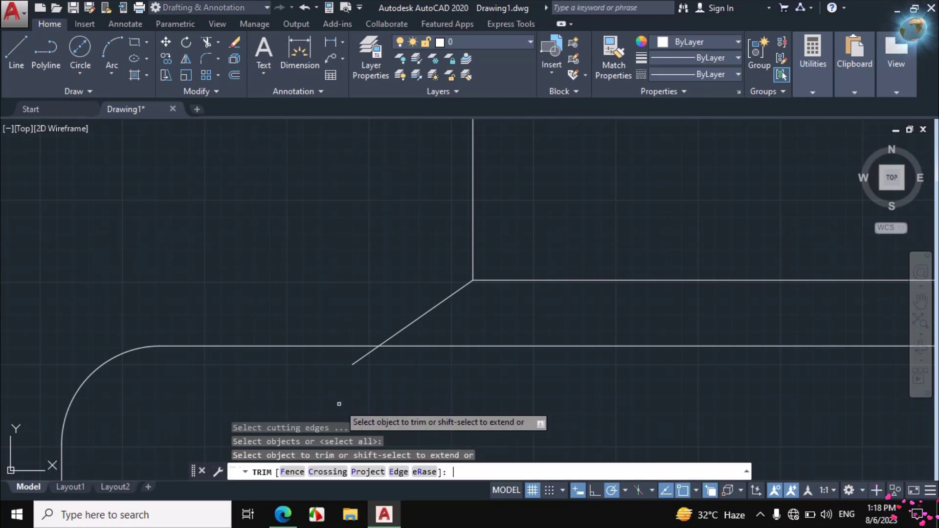
{"action": "left_click", "coordinate": [361, 358]}
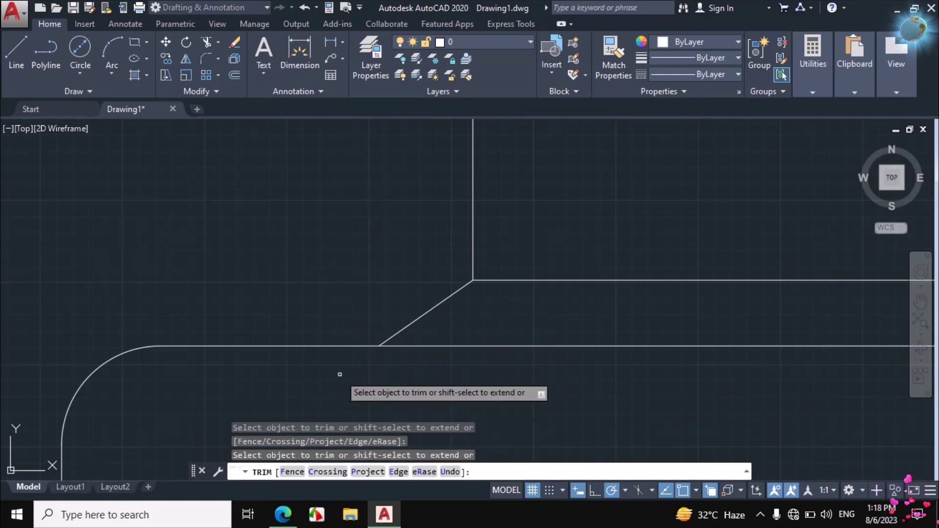
{"action": "key", "text": "Escape"}
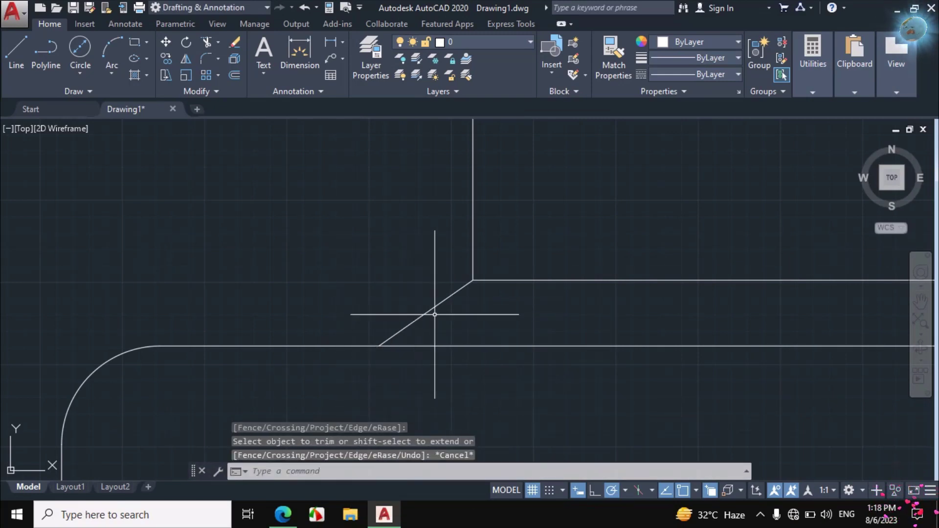
Step: Erase the slanted line between the bore's lower-left corner and the cavity's top edge
{"action": "scroll", "coordinate": [434, 314], "scroll_direction": "down", "scroll_amount": 5}
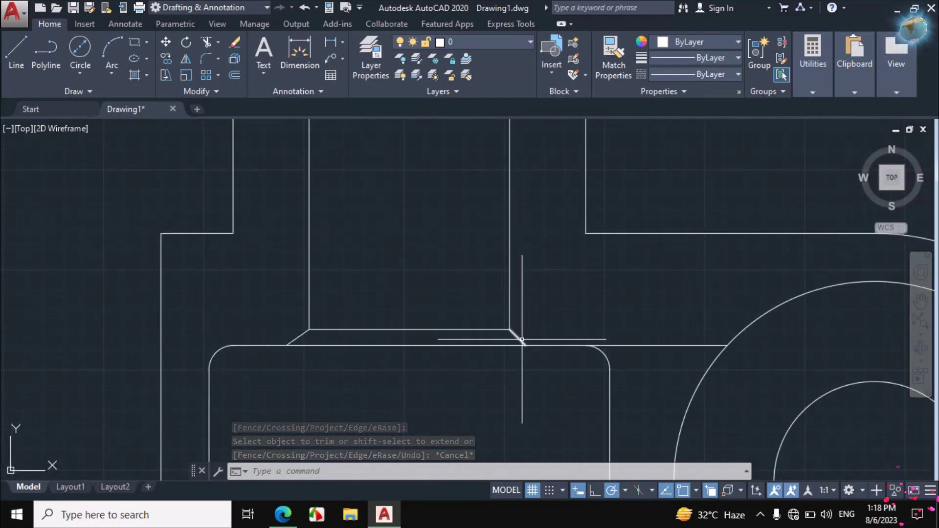
{"action": "scroll", "coordinate": [522, 339], "scroll_direction": "up", "scroll_amount": 2}
{"action": "left_click", "coordinate": [171, 333]}
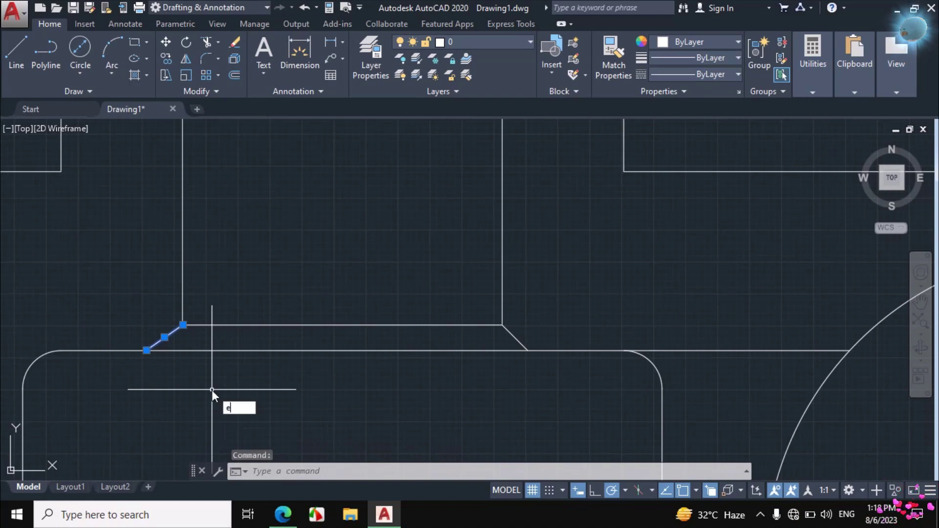
{"action": "key", "text": "Return"}
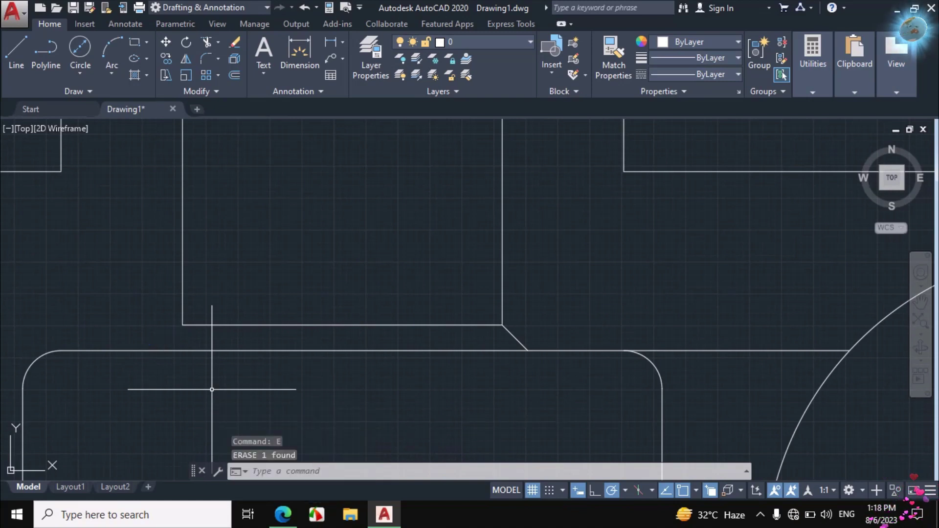
Step: Mirror the bore's right 45° line about the vertical centreline through the bore's bottom edge midpoint, keeping the source line
{"action": "left_click", "coordinate": [523, 343]}
{"action": "type", "text": "m"}
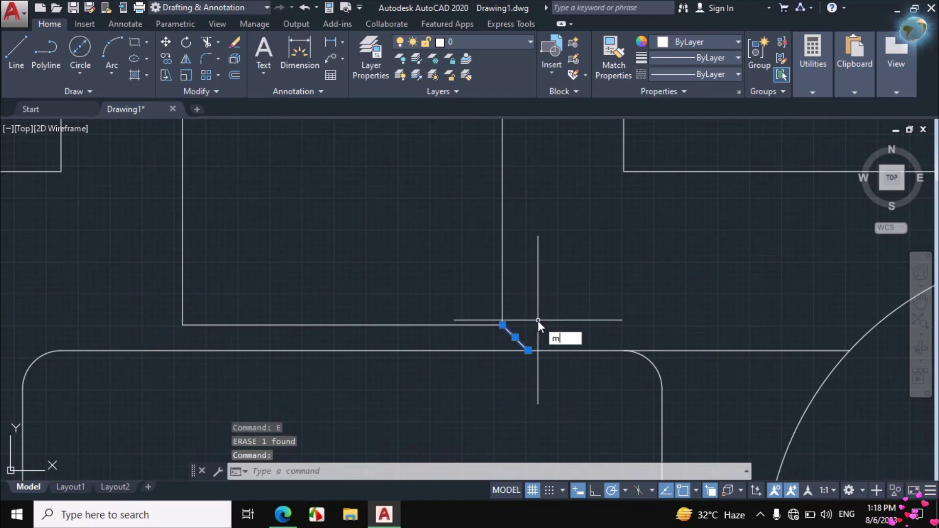
{"action": "type", "text": "i"}
{"action": "key", "text": "Return"}
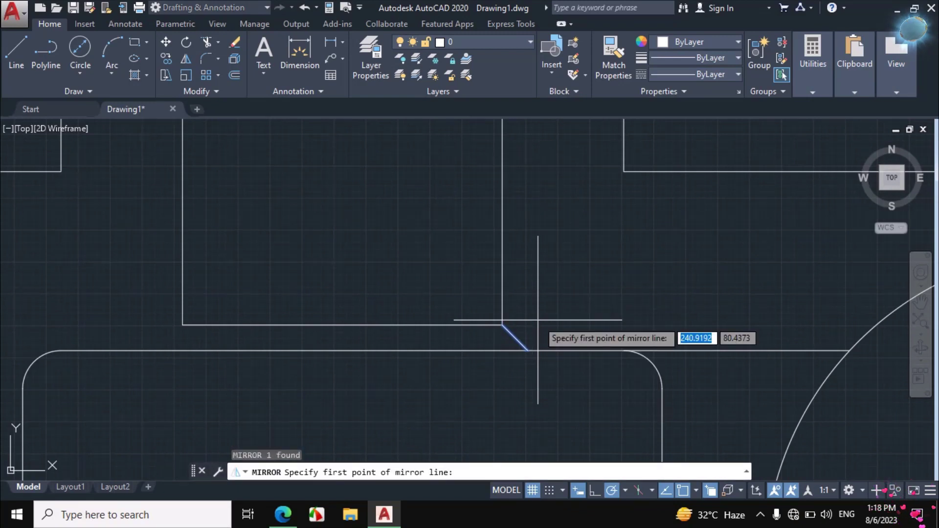
{"action": "left_click", "coordinate": [342, 325]}
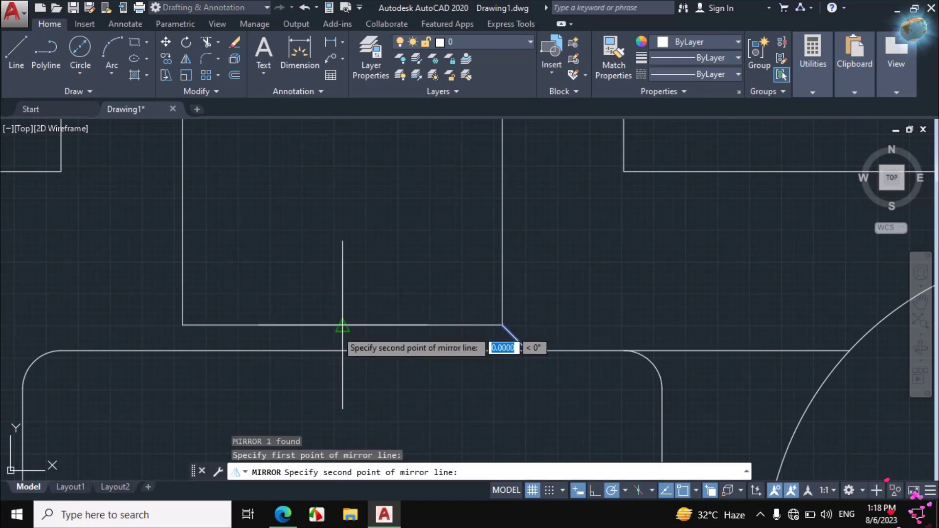
{"action": "left_click", "coordinate": [343, 351]}
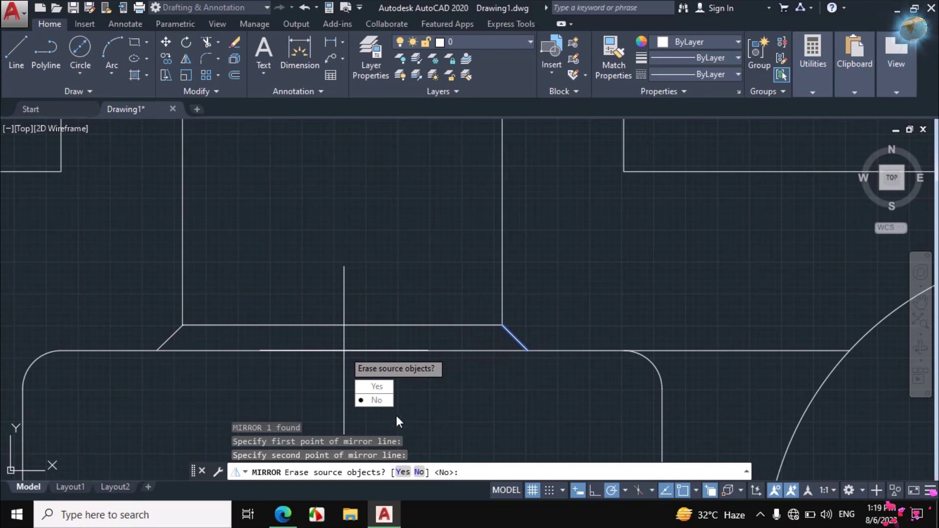
{"action": "left_click", "coordinate": [374, 401]}
{"action": "scroll", "coordinate": [482, 293], "scroll_direction": "up", "scroll_amount": 3}
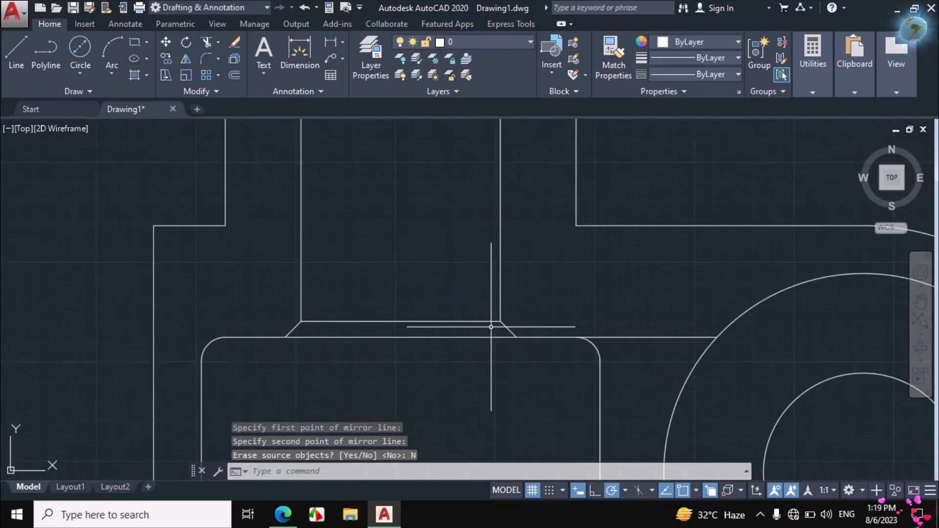
{"action": "scroll", "coordinate": [491, 327], "scroll_direction": "down", "scroll_amount": 3}
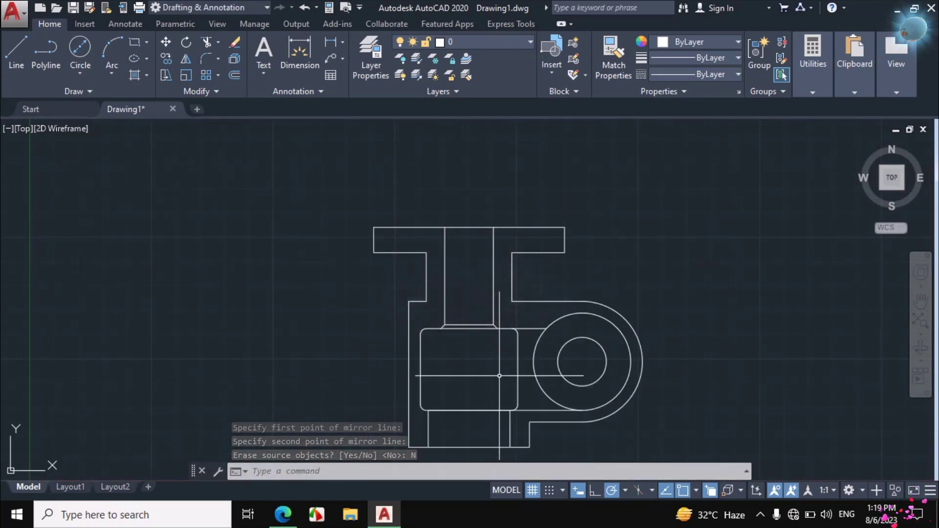
{"action": "scroll", "coordinate": [494, 364], "scroll_direction": "down", "scroll_amount": 2}
{"action": "scroll", "coordinate": [486, 355], "scroll_direction": "up", "scroll_amount": 2}
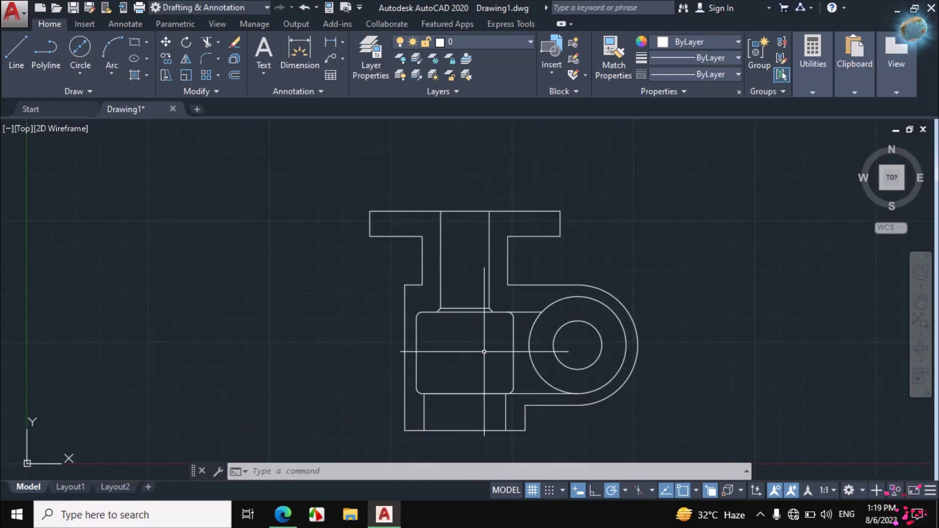
Step: Switch to the reference PDF in Edge, examine and mark the hatched flange regions, and return to AutoCAD
{"action": "left_click", "coordinate": [283, 513]}
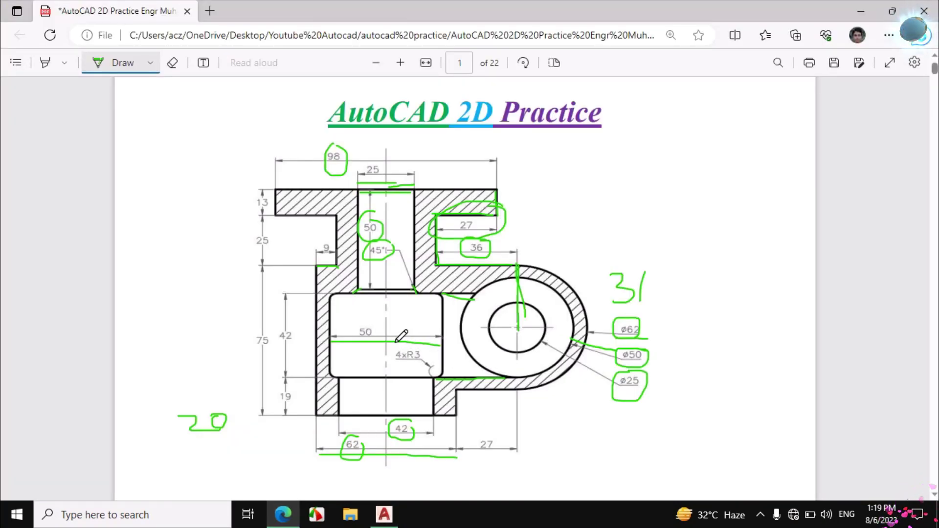
{"action": "left_click_drag", "start_coordinate": [315, 202], "coordinate": [353, 211]}
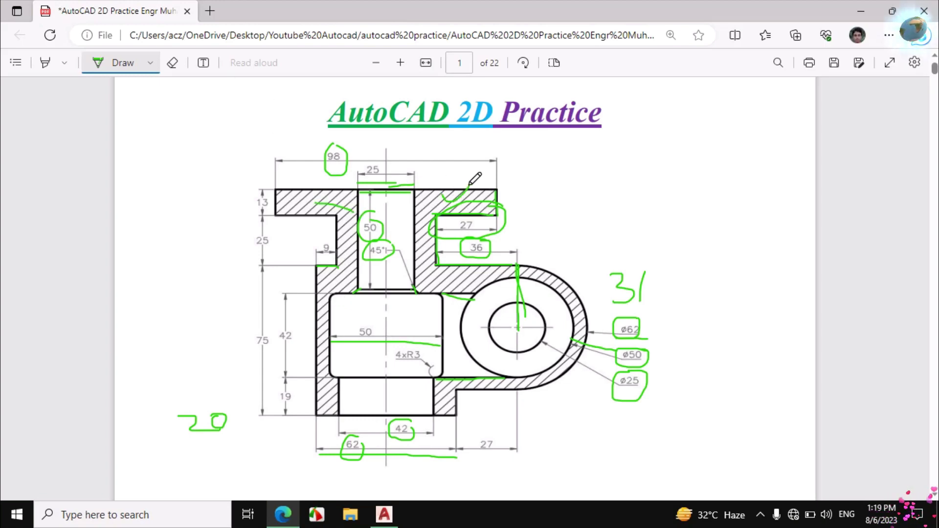
{"action": "left_click", "coordinate": [384, 513]}
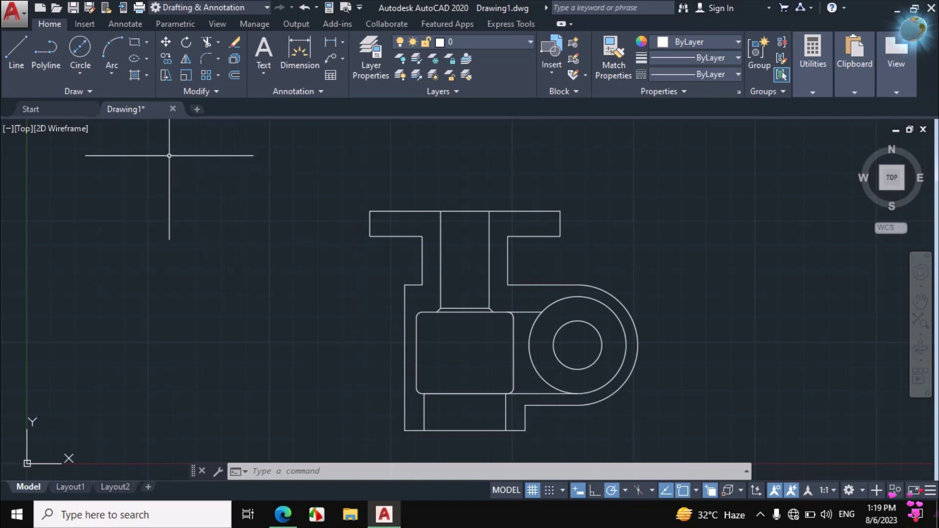
Step: Start a hatch and pick the sectioned wall areas on both sides of the bore as its boundaries
{"action": "left_click", "coordinate": [148, 75]}
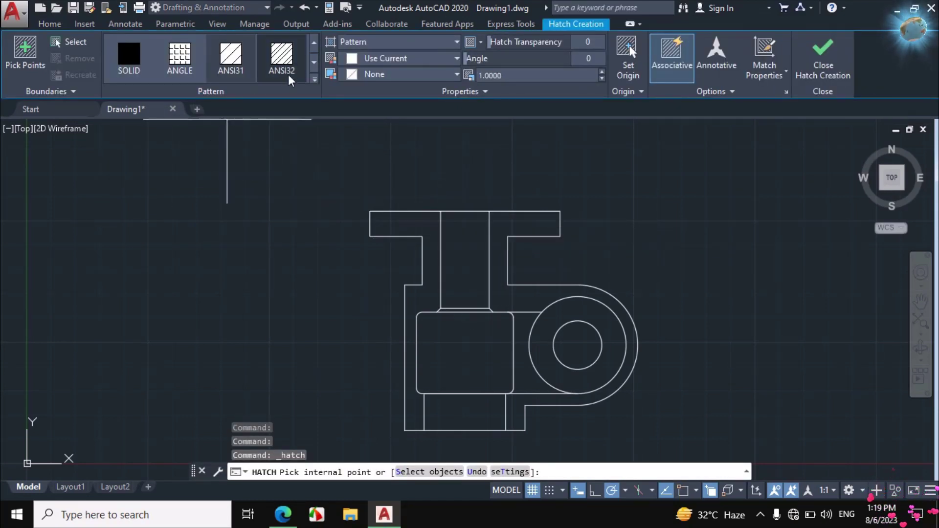
{"action": "left_click", "coordinate": [429, 223]}
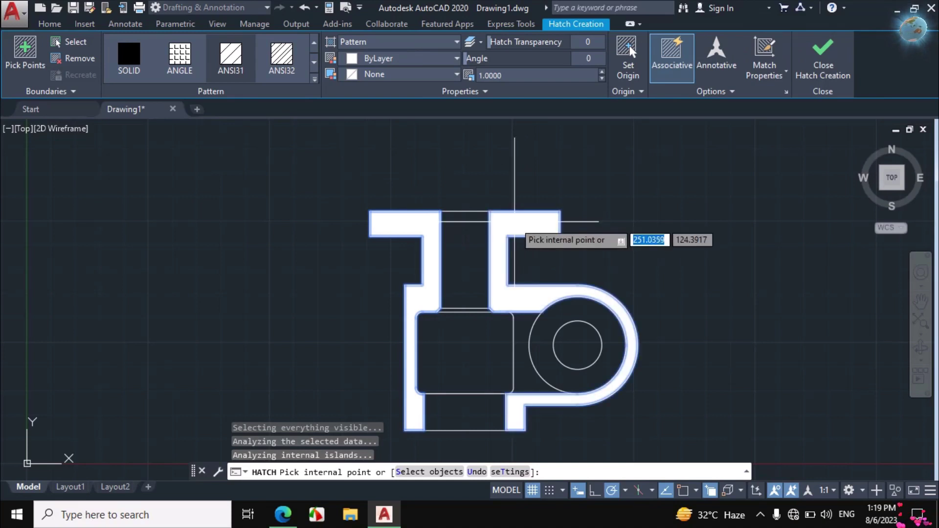
{"action": "left_click", "coordinate": [514, 221]}
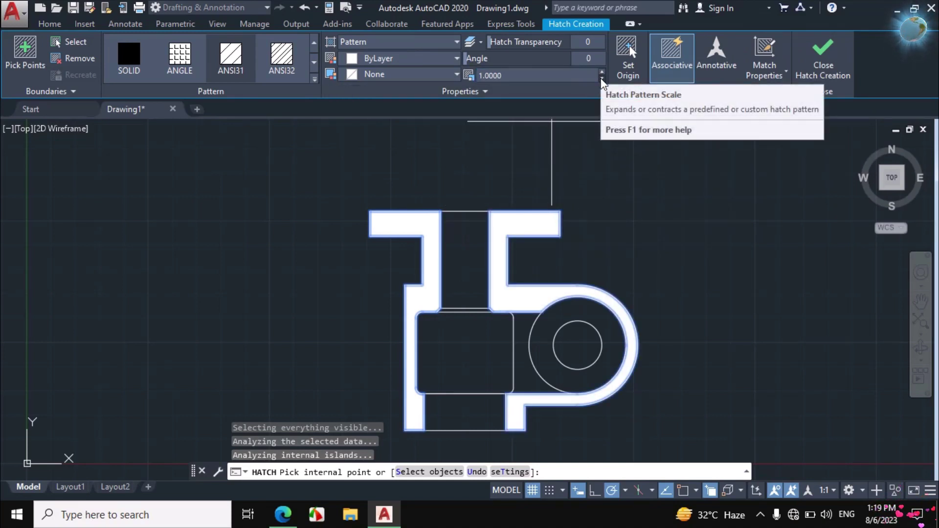
Step: Try hatch pattern scales of 10 and 15, settle on a scale of 20, and finish the hatch
{"action": "left_click", "coordinate": [512, 76]}
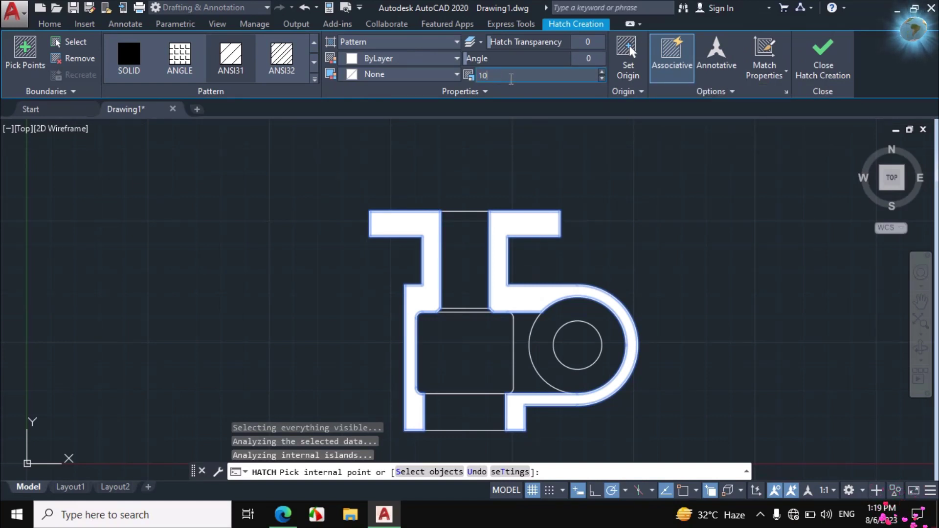
{"action": "key", "text": "Return"}
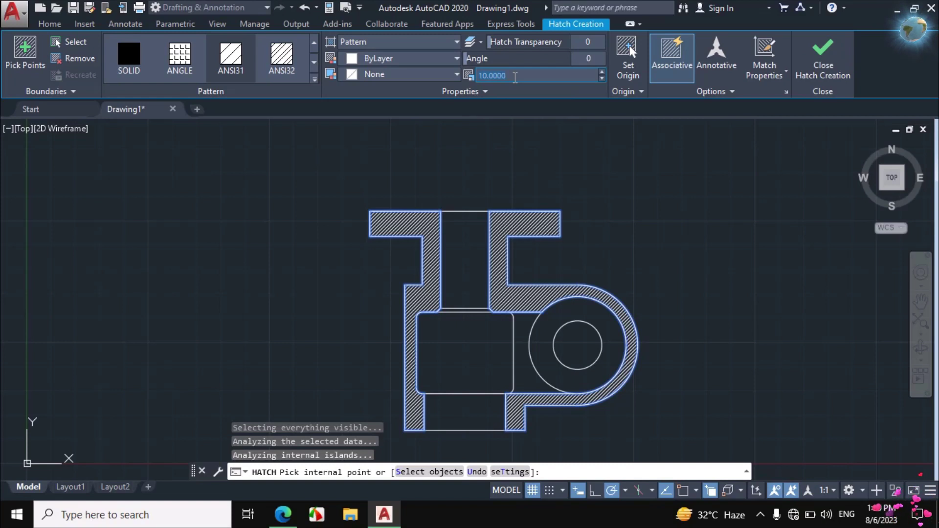
{"action": "type", "text": "15"}
{"action": "key", "text": "Return"}
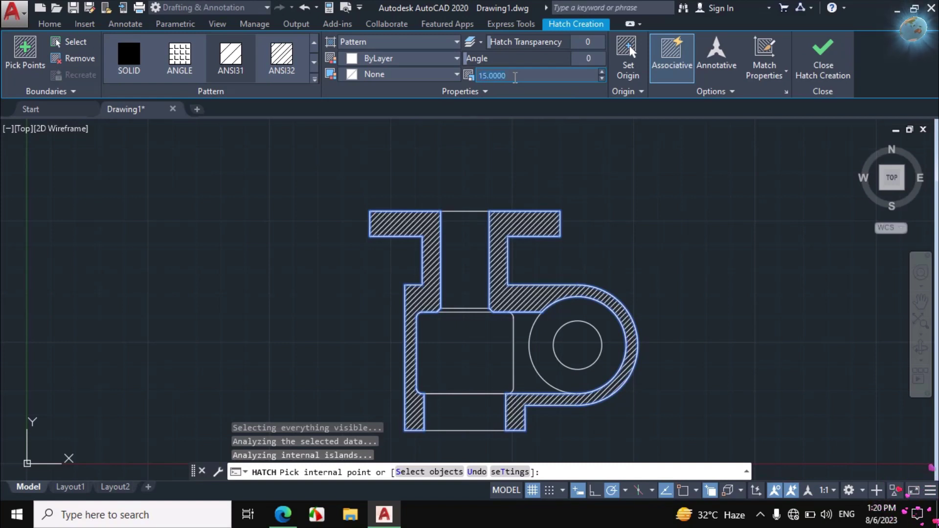
{"action": "type", "text": "20"}
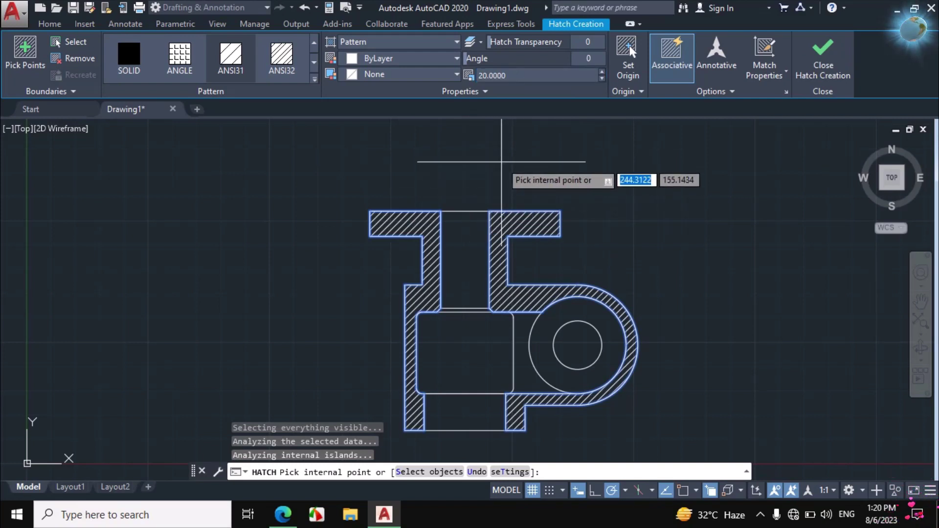
{"action": "key", "text": "Escape"}
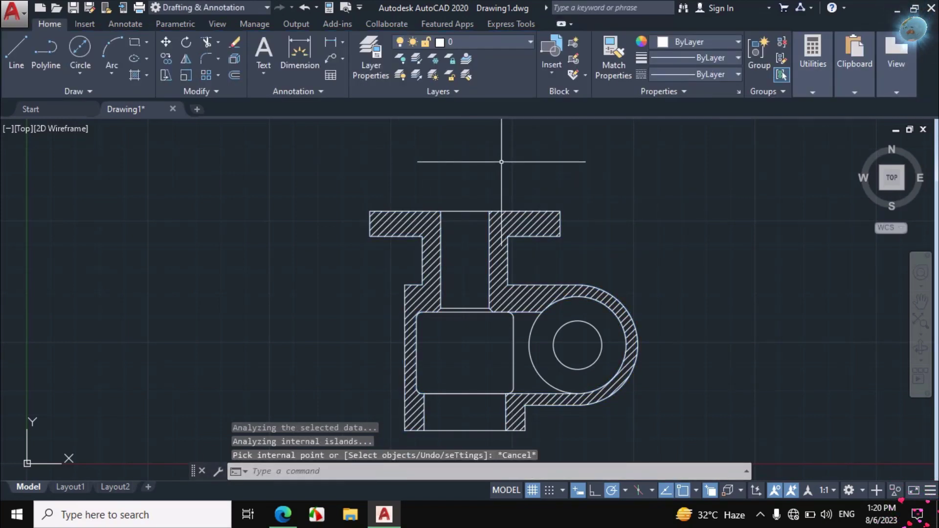
{"action": "scroll", "coordinate": [502, 346], "scroll_direction": "up", "scroll_amount": 4}
{"action": "scroll", "coordinate": [504, 386], "scroll_direction": "down", "scroll_amount": 4}
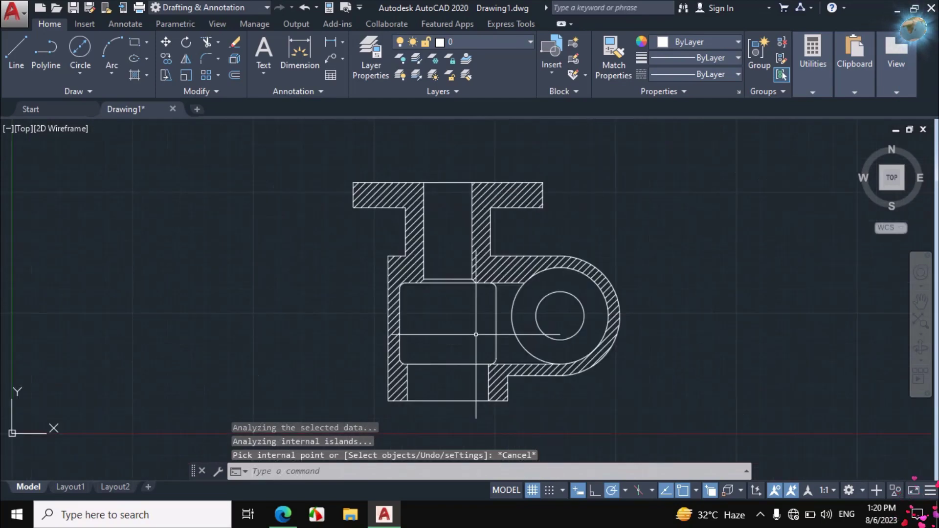
{"action": "scroll", "coordinate": [540, 412], "scroll_direction": "up", "scroll_amount": 2}
{"action": "scroll", "coordinate": [541, 412], "scroll_direction": "down", "scroll_amount": 3}
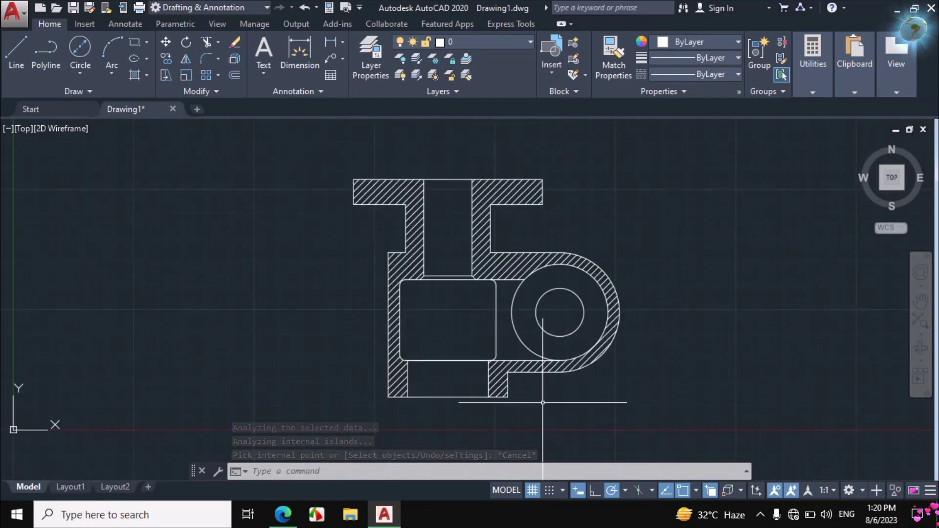
{"action": "scroll", "coordinate": [472, 321], "scroll_direction": "up", "scroll_amount": 1}
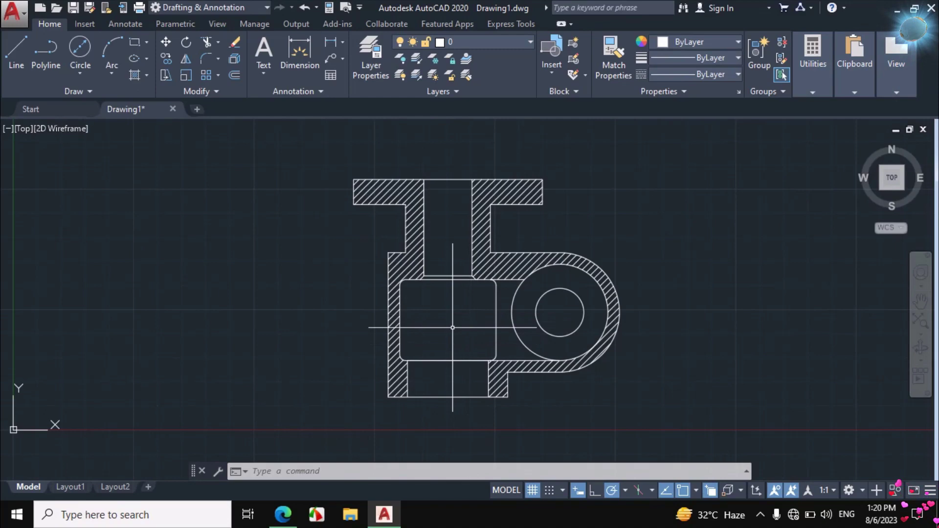
Step: Switch to the reference PDF in Edge, erase all the green ink annotations from the drawing, and return to AutoCAD
{"action": "left_click", "coordinate": [283, 513]}
{"action": "left_click", "coordinate": [172, 63]}
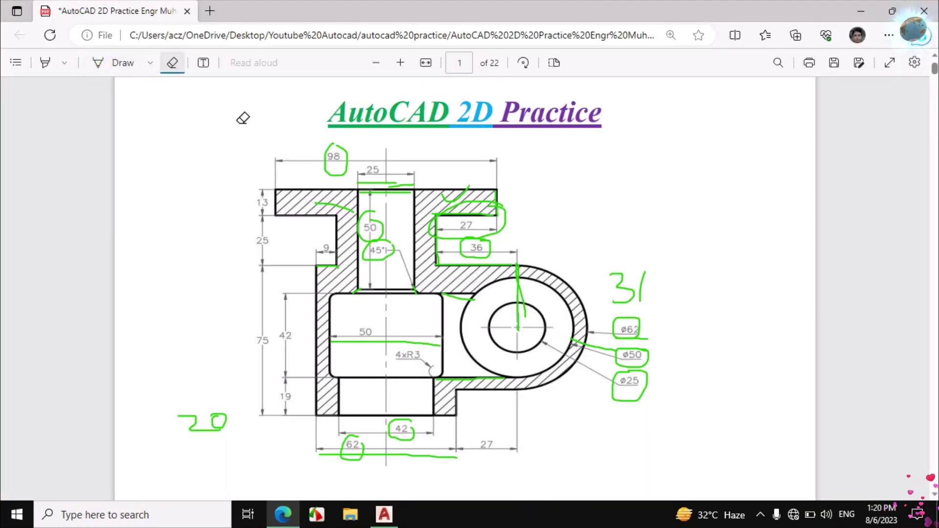
{"action": "mouse_move", "coordinate": [342, 208]}
{"action": "left_mouse_down"}
{"action": "mouse_move", "coordinate": [378, 178]}
{"action": "mouse_move", "coordinate": [382, 188]}
{"action": "mouse_move", "coordinate": [319, 158]}
{"action": "mouse_move", "coordinate": [473, 266]}
{"action": "mouse_move", "coordinate": [478, 243]}
{"action": "mouse_move", "coordinate": [458, 248]}
{"action": "mouse_move", "coordinate": [418, 391]}
{"action": "mouse_move", "coordinate": [324, 376]}
{"action": "mouse_move", "coordinate": [221, 404]}
{"action": "mouse_move", "coordinate": [205, 425]}
{"action": "mouse_move", "coordinate": [357, 433]}
{"action": "mouse_move", "coordinate": [353, 457]}
{"action": "mouse_move", "coordinate": [414, 449]}
{"action": "mouse_move", "coordinate": [607, 363]}
{"action": "mouse_move", "coordinate": [636, 260]}
{"action": "mouse_move", "coordinate": [631, 381]}
{"action": "mouse_move", "coordinate": [601, 308]}
{"action": "mouse_move", "coordinate": [518, 295]}
{"action": "mouse_move", "coordinate": [652, 283]}
{"action": "mouse_move", "coordinate": [404, 229]}
{"action": "left_mouse_up"}
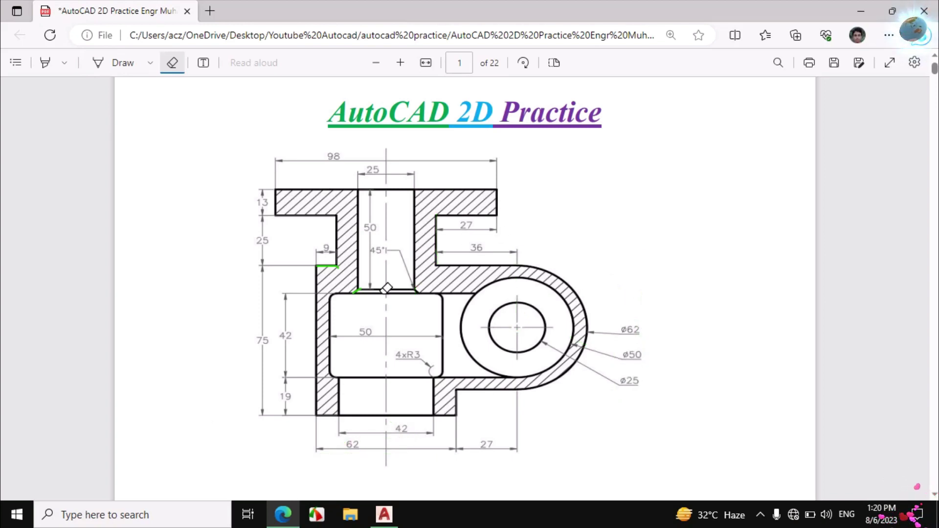
{"action": "mouse_move", "coordinate": [386, 288]}
{"action": "left_mouse_down"}
{"action": "mouse_move", "coordinate": [332, 292]}
{"action": "mouse_move", "coordinate": [331, 256]}
{"action": "left_mouse_up"}
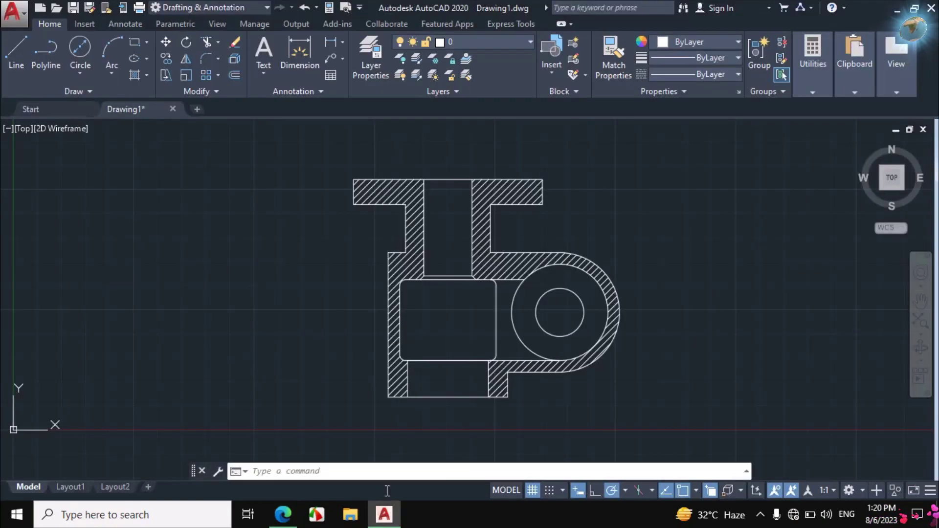
{"action": "left_click", "coordinate": [384, 514]}
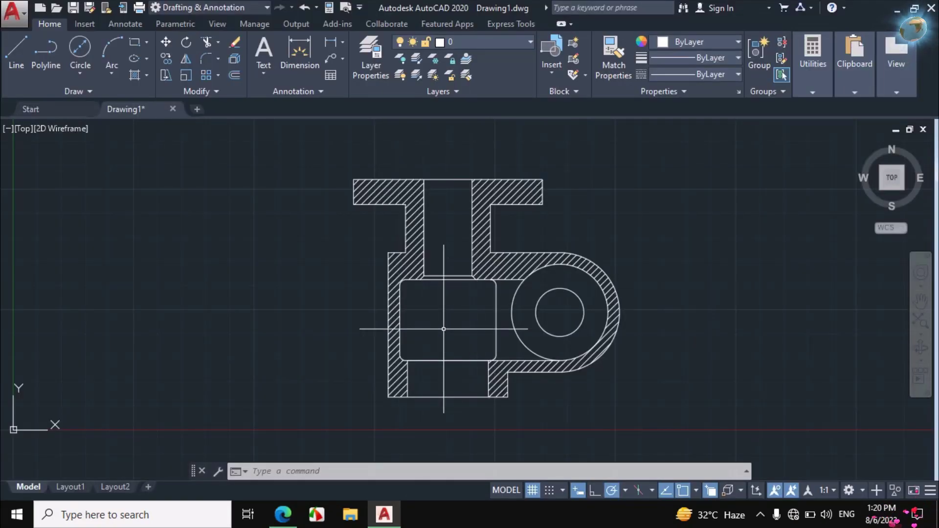